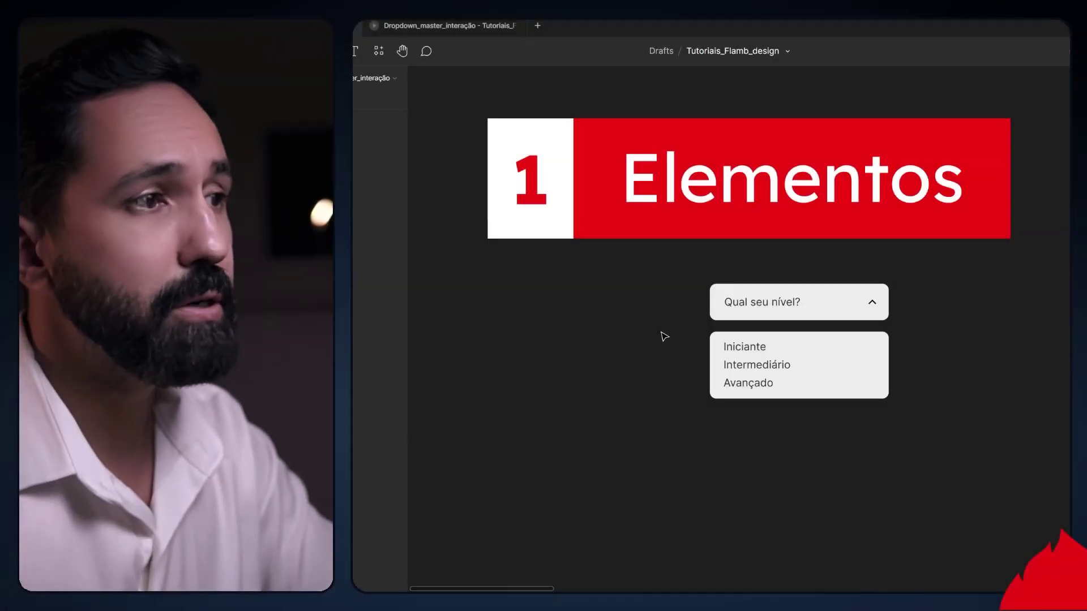
- Select the Qual seu nível? dropdown and scroll down to the Prototype section's variants
click(838, 311)
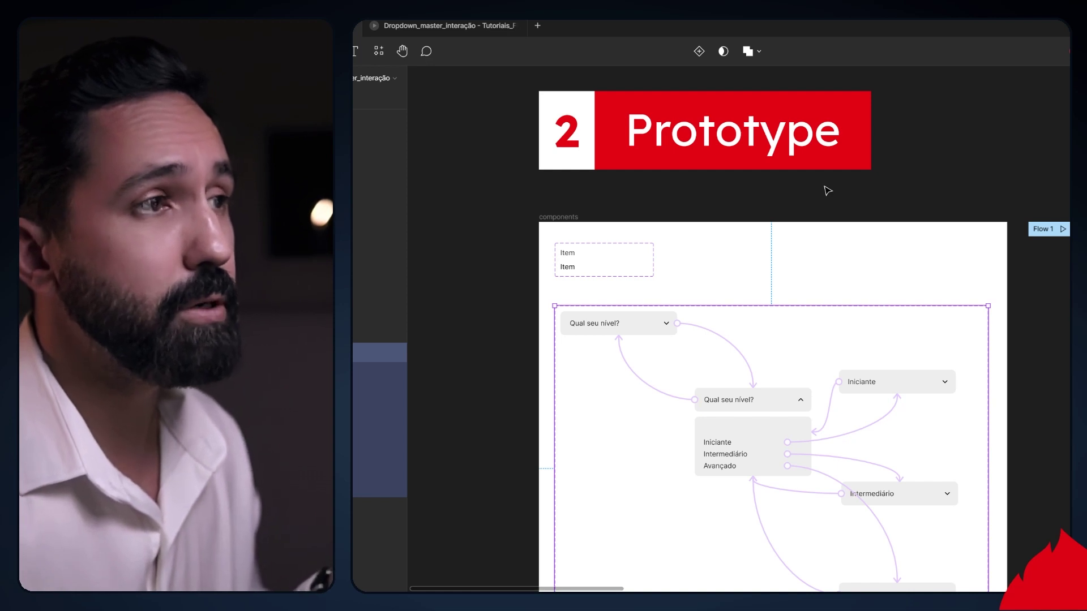
scroll(828, 191, down, 1)
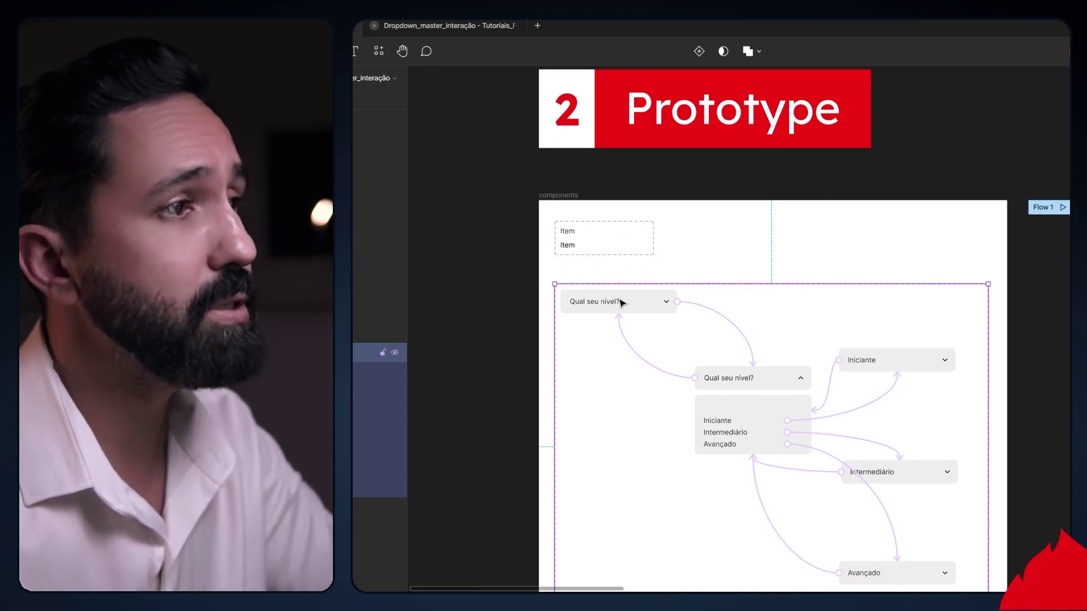
- Inspect the On tap, Change to interactions of the closed and open dropdown variants
click(634, 312)
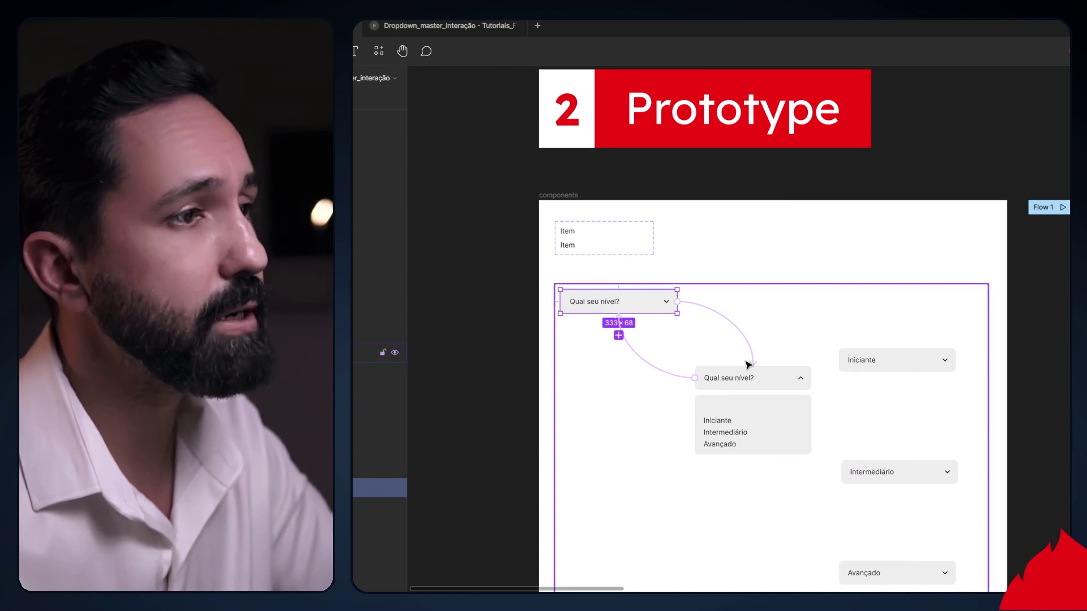
click(739, 384)
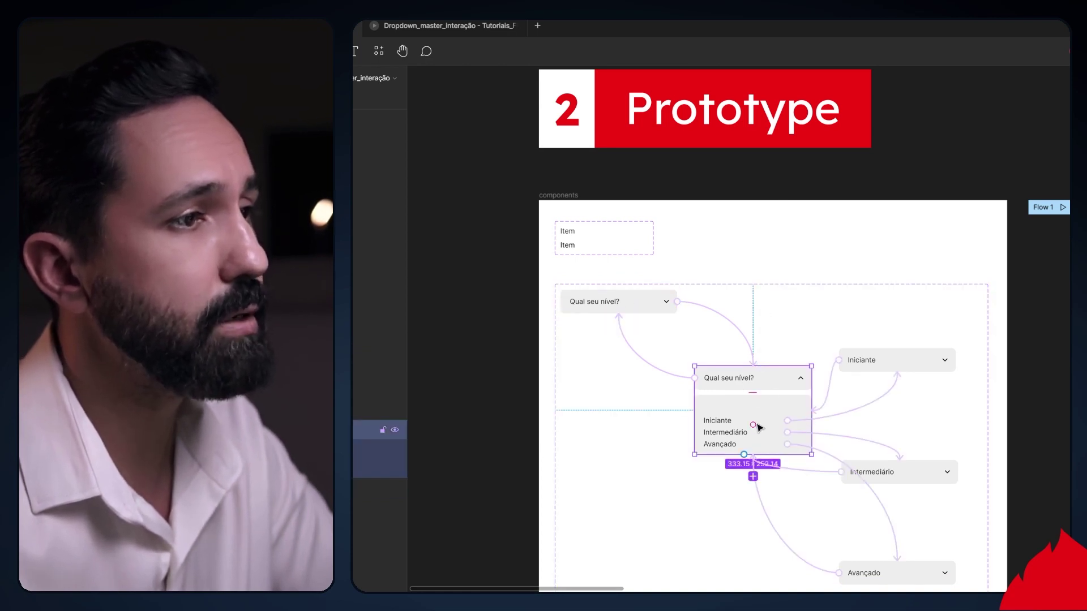
scroll(758, 426, up, 3)
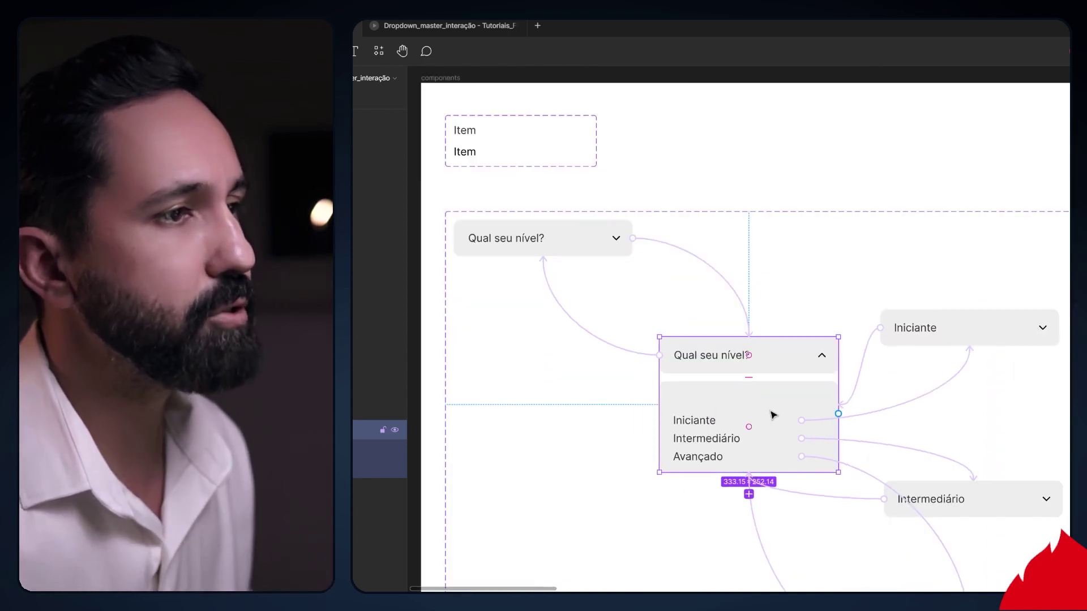
click(589, 245)
click(689, 258)
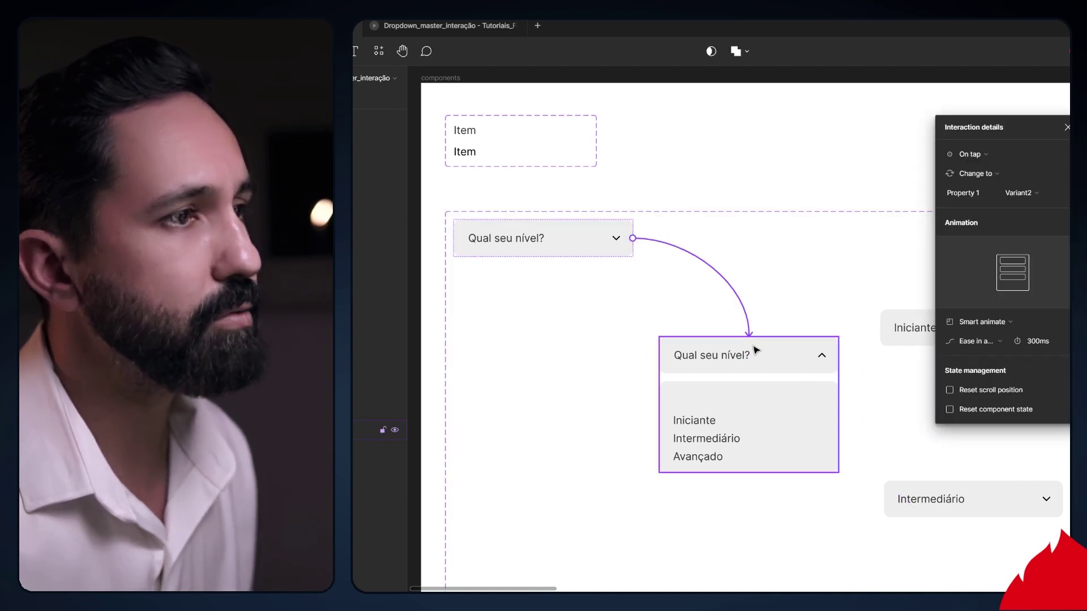
click(709, 426)
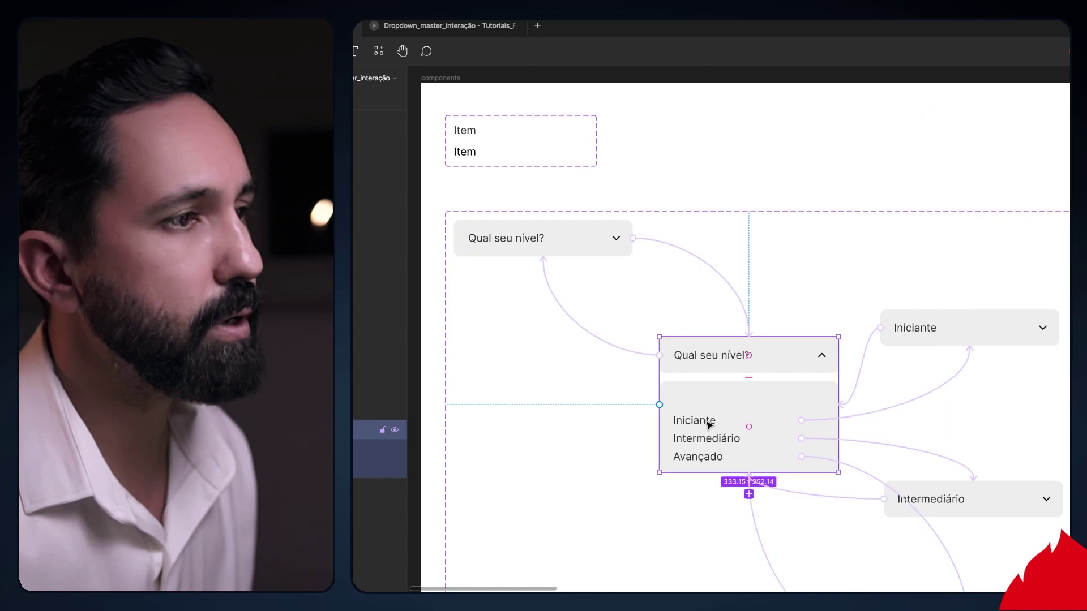
click(833, 420)
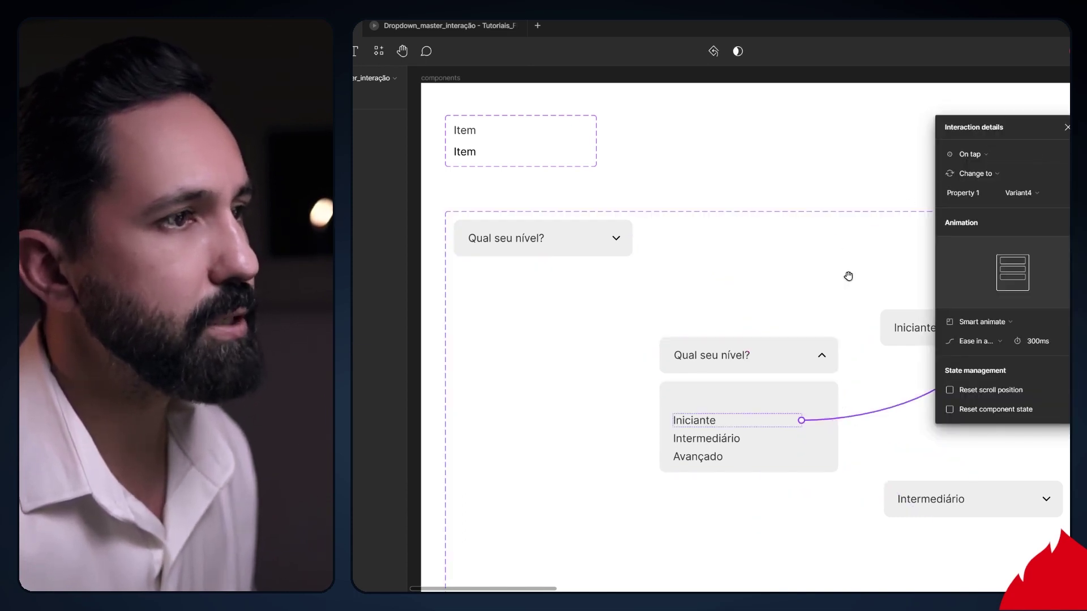
- Review the Iniciante and Intermediário variants' Smart animate connections to the list
drag(820, 278, 737, 277)
scroll(737, 277, right, 2)
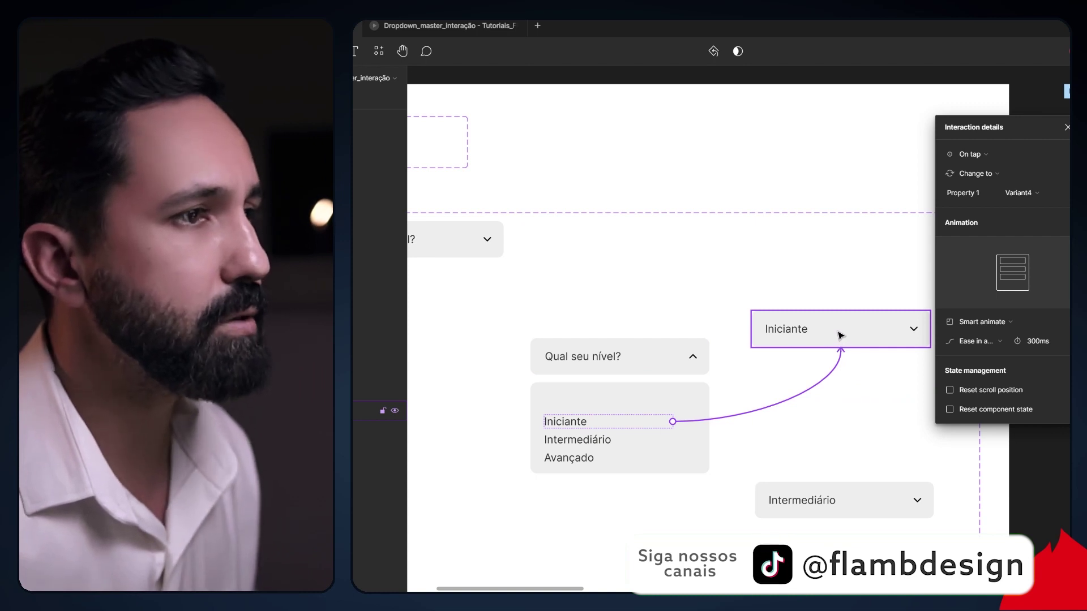
click(855, 334)
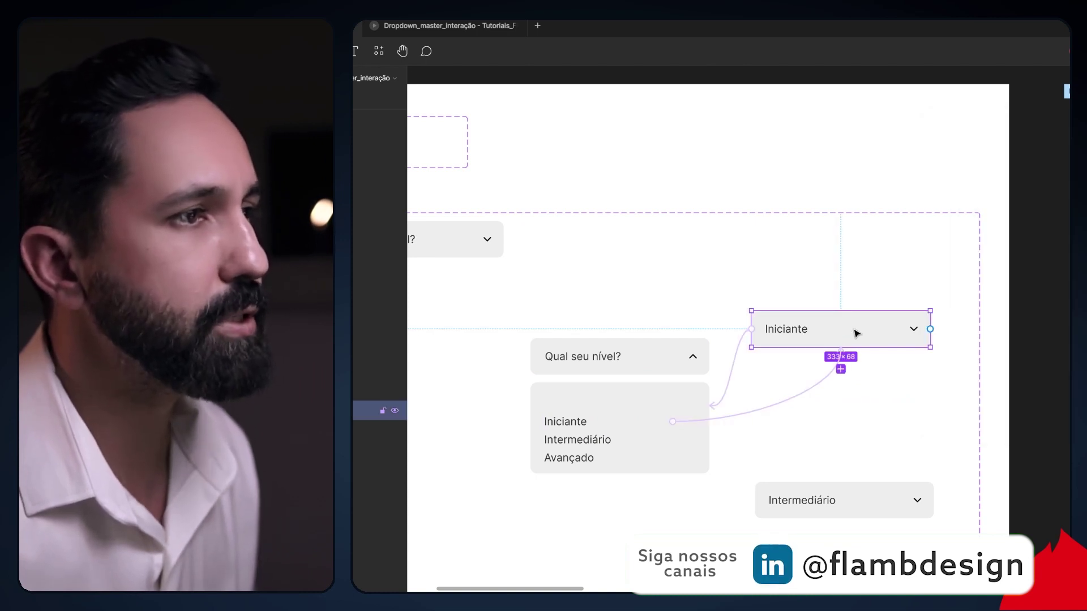
click(735, 364)
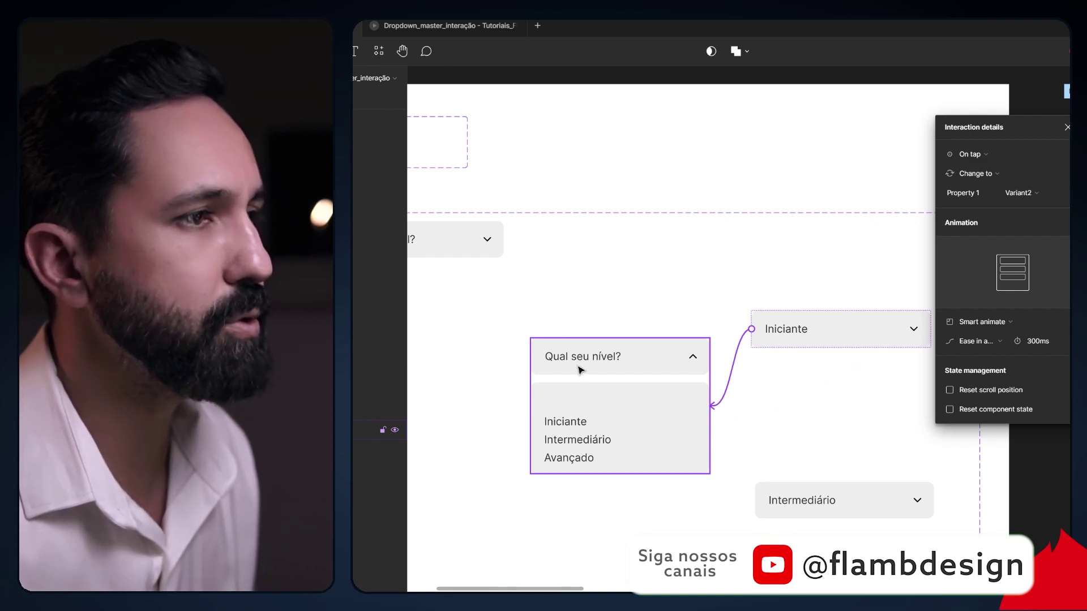
click(619, 428)
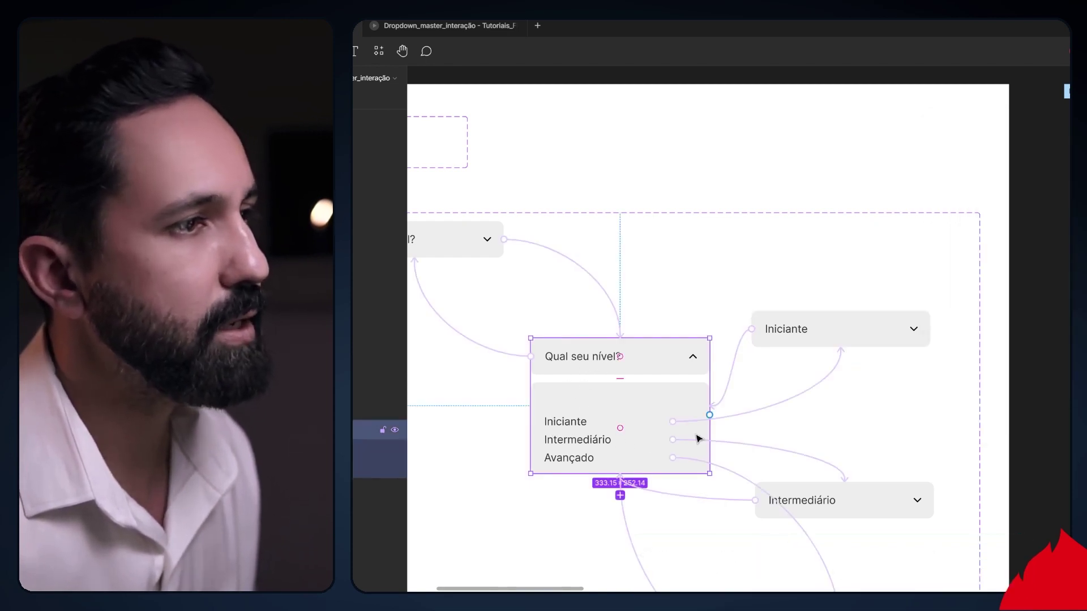
click(828, 495)
- Check the Avançado variant and all open-dropdown connections, then move to the Tutorial section
scroll(828, 495, down, 1)
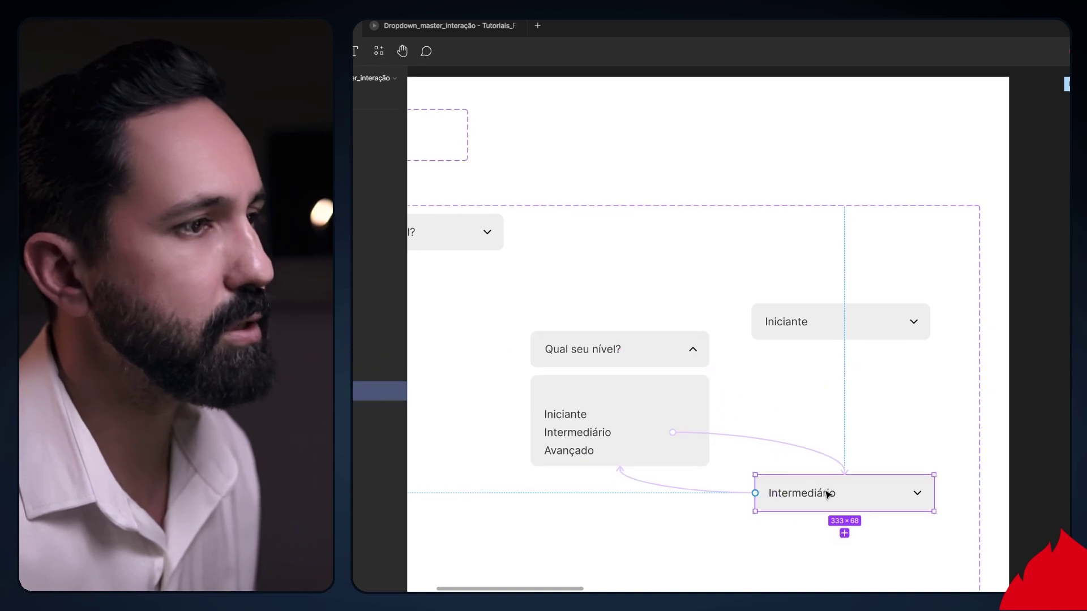
scroll(827, 495, down, 1)
scroll(828, 495, down, 2)
mouse_move(844, 493)
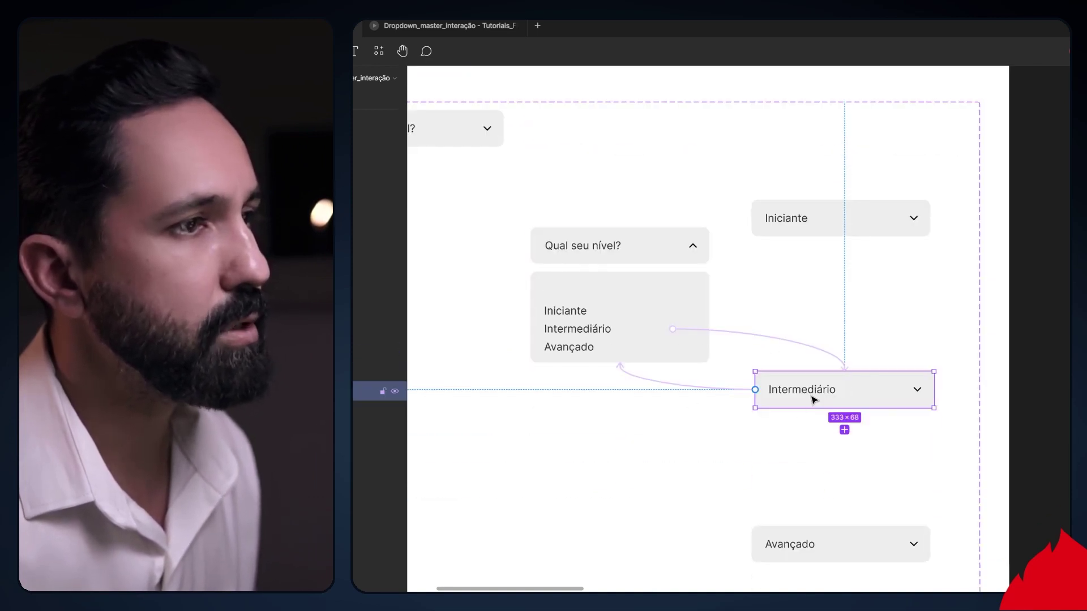
scroll(736, 425, down, 1)
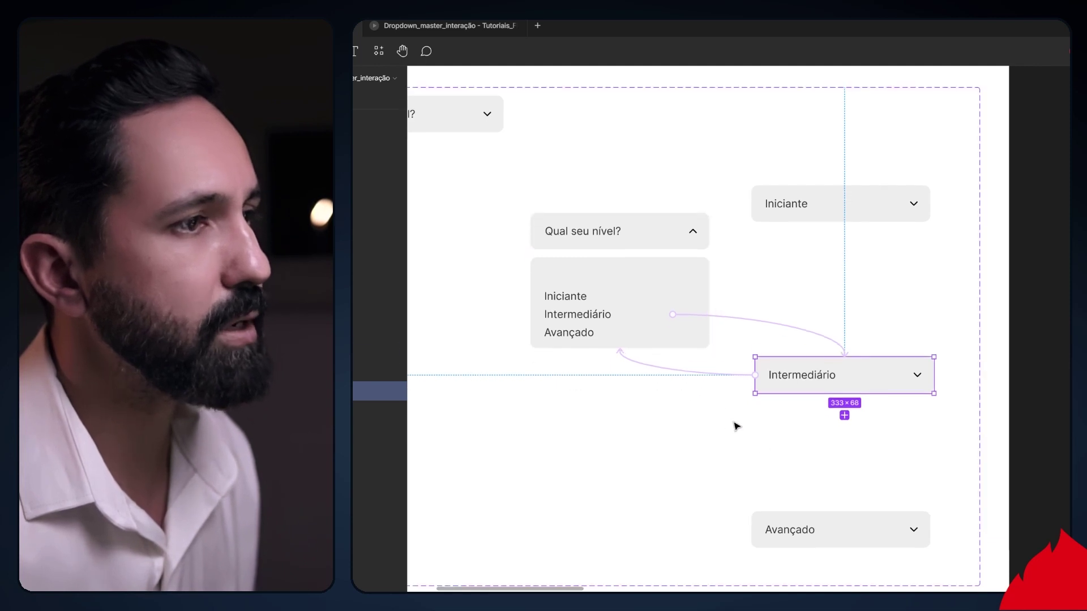
click(829, 519)
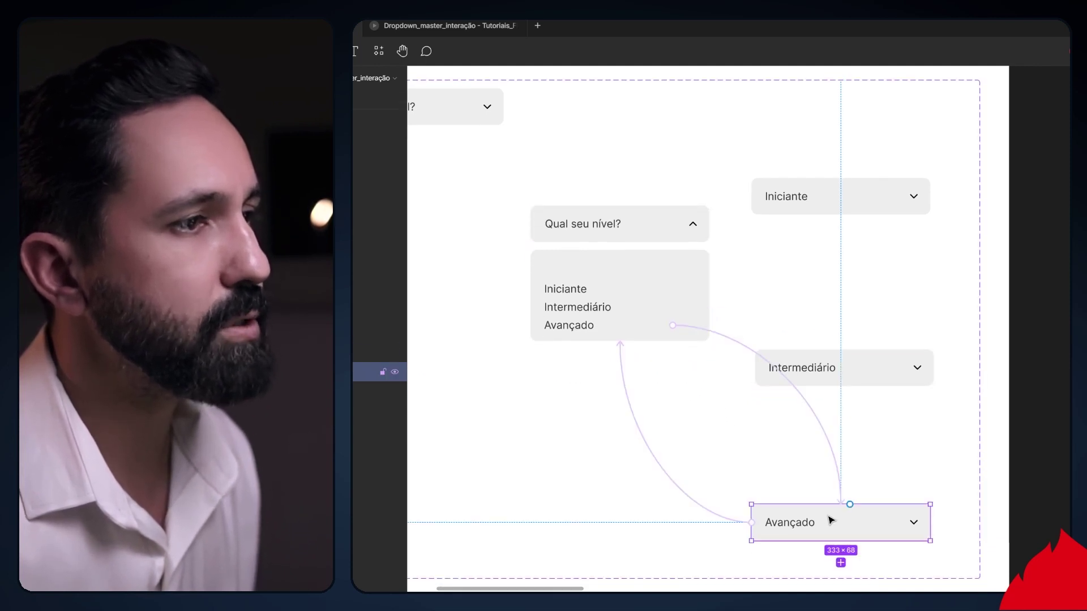
click(651, 298)
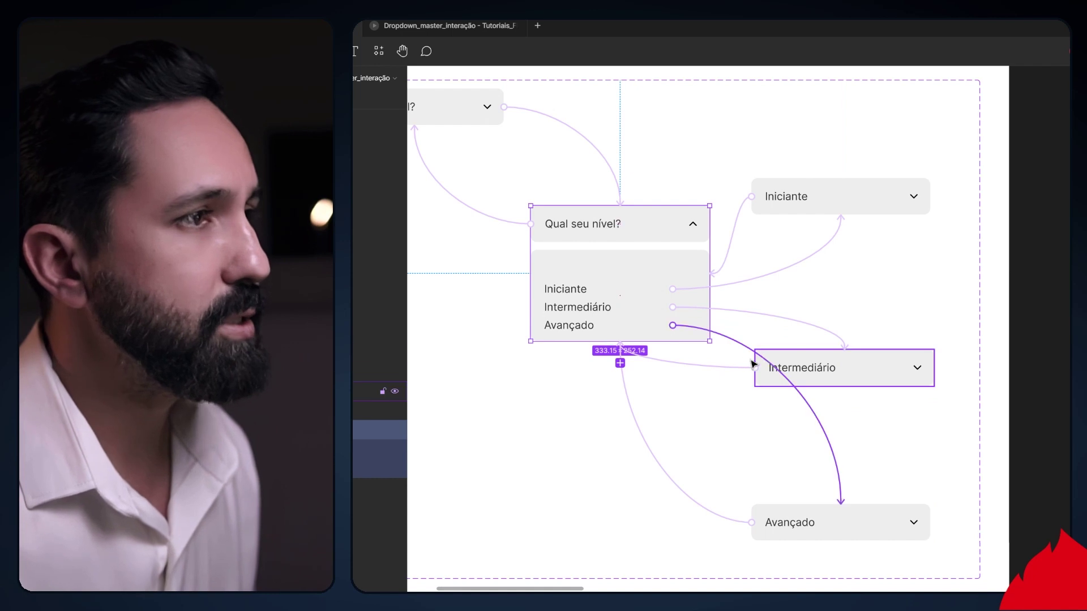
scroll(736, 374, left, 3)
scroll(736, 373, up, 1)
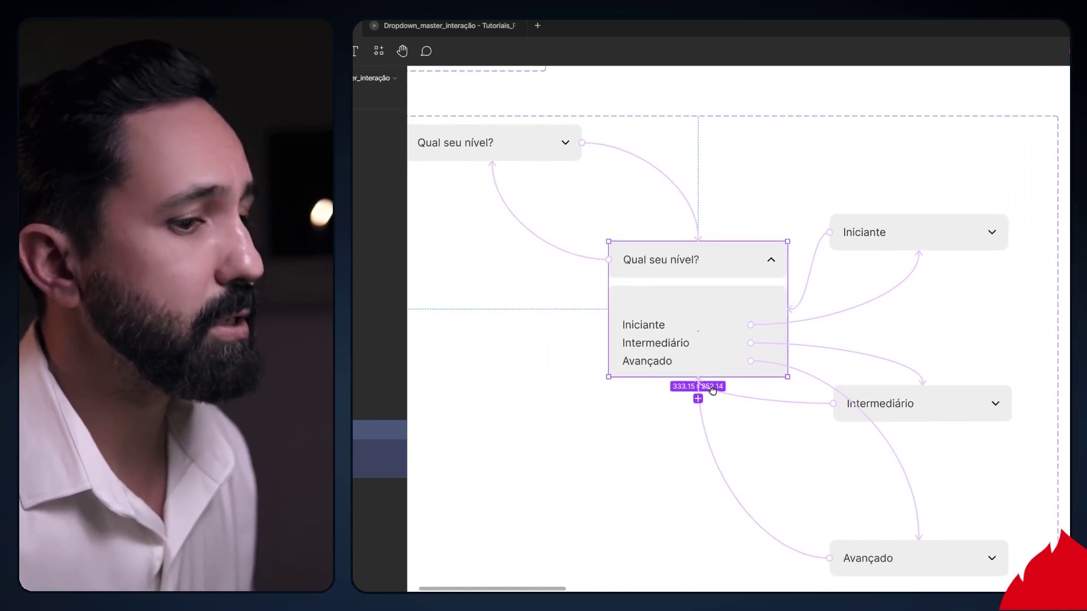
ctrl+scroll(719, 395, down, 2)
ctrl+scroll(722, 397, down, 1)
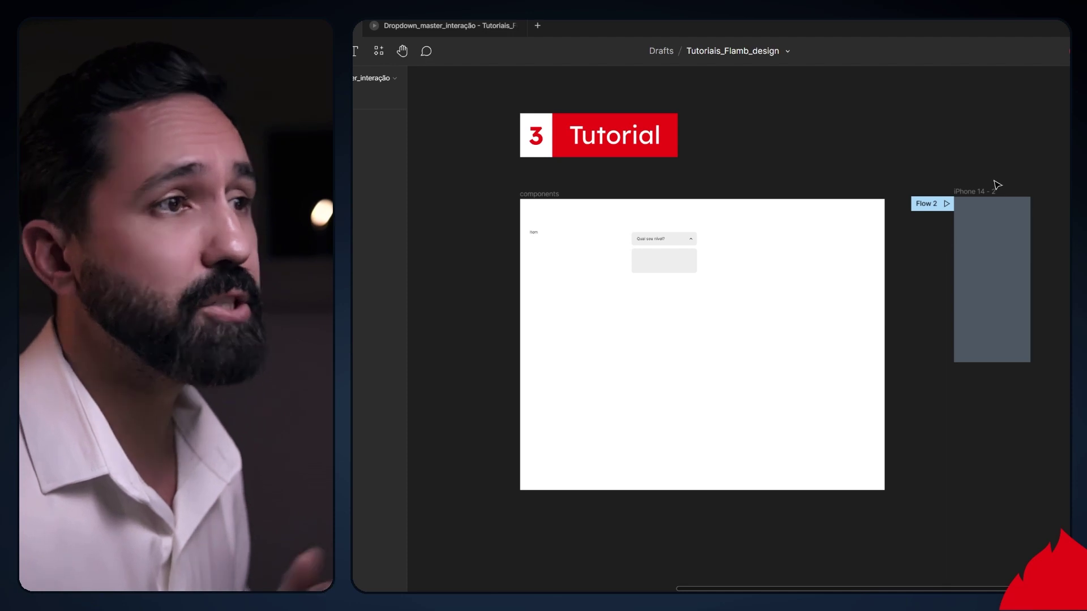
- Select the iPhone 14 - 2 and components frames and zoom into the dropdown
click(1008, 247)
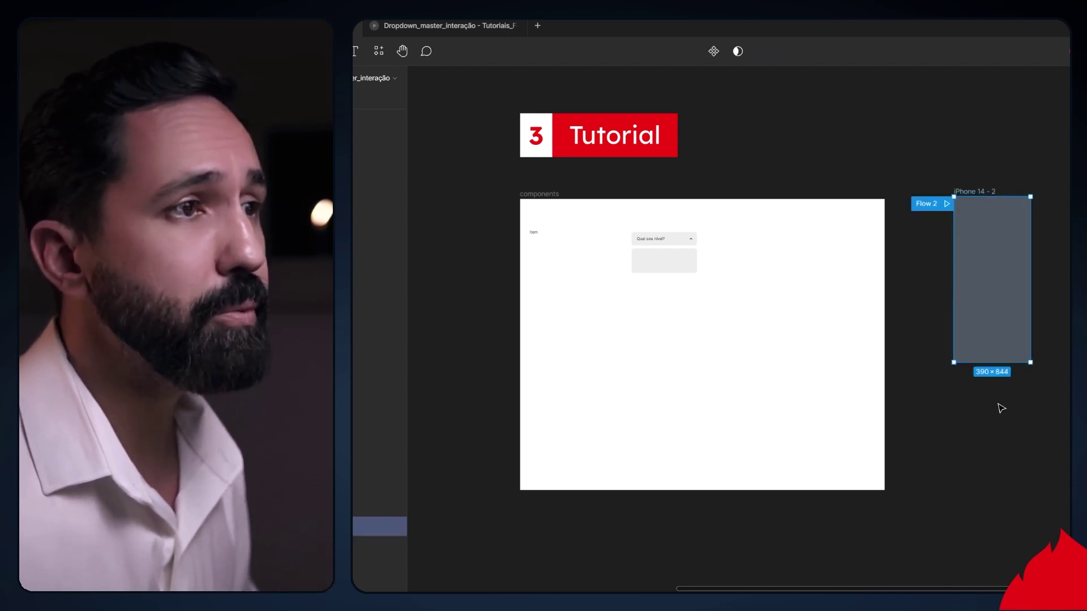
click(539, 195)
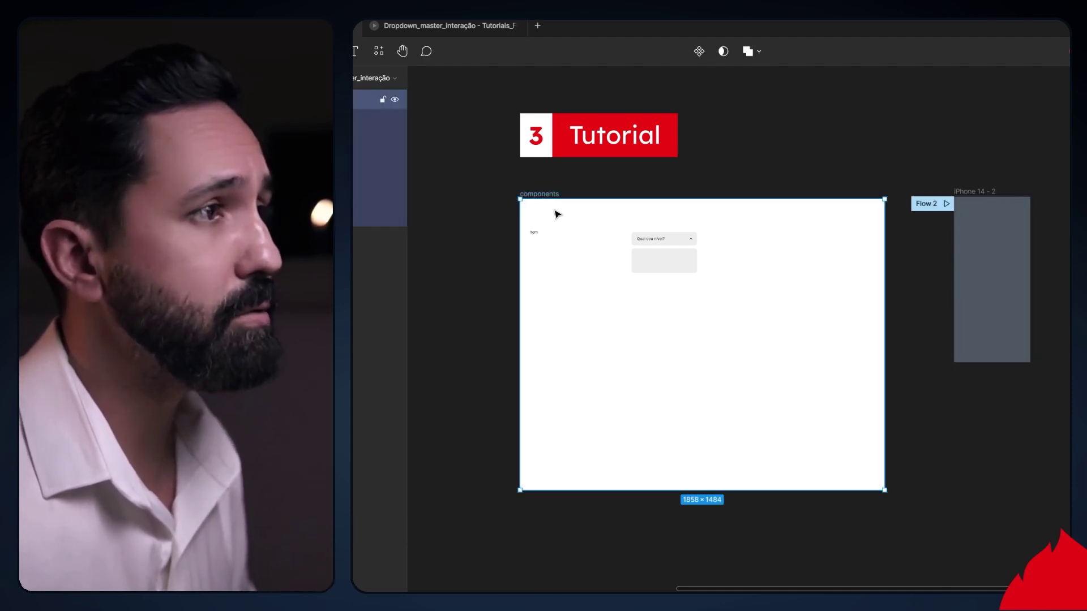
key(z)
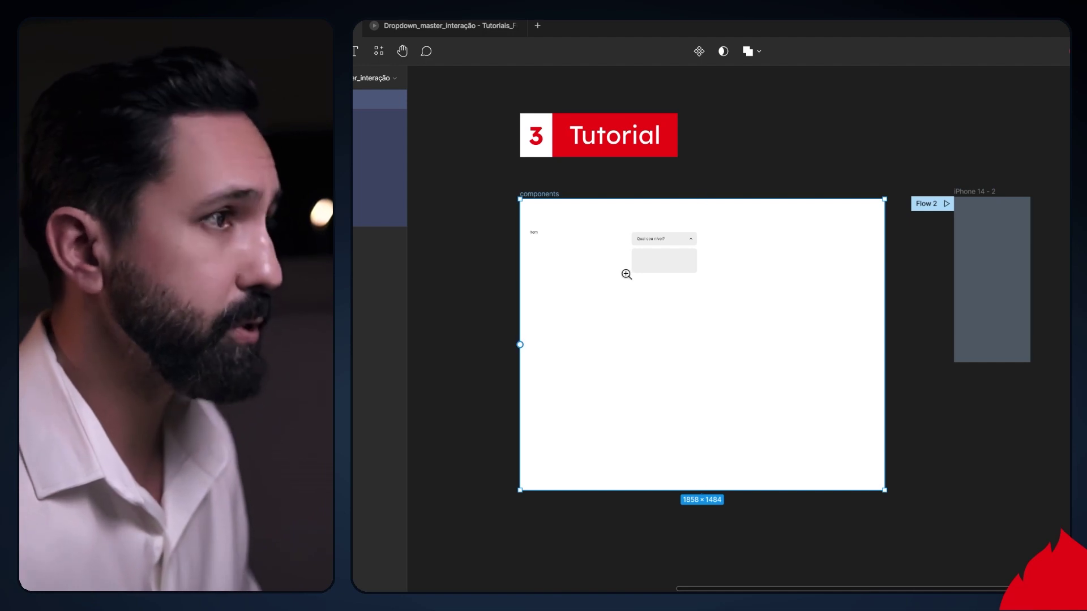
mouse_move(526, 207)
mouse_down()
mouse_move(734, 314)
mouse_move(613, 340)
mouse_up()
- Inspect the Qual seu nível? text, chevron, header bar and grey list box
click(742, 277)
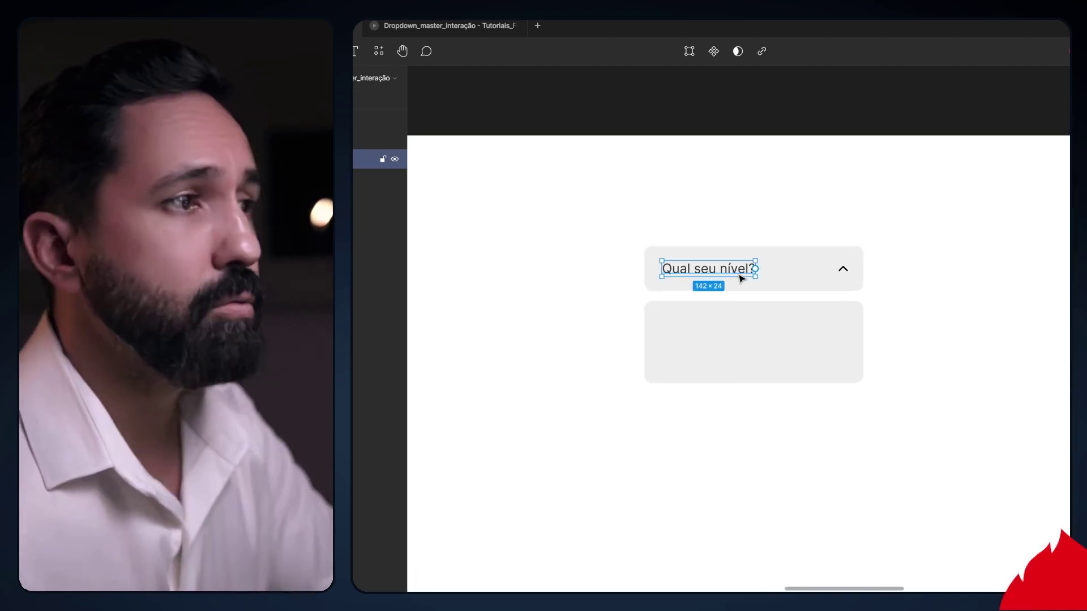
click(842, 269)
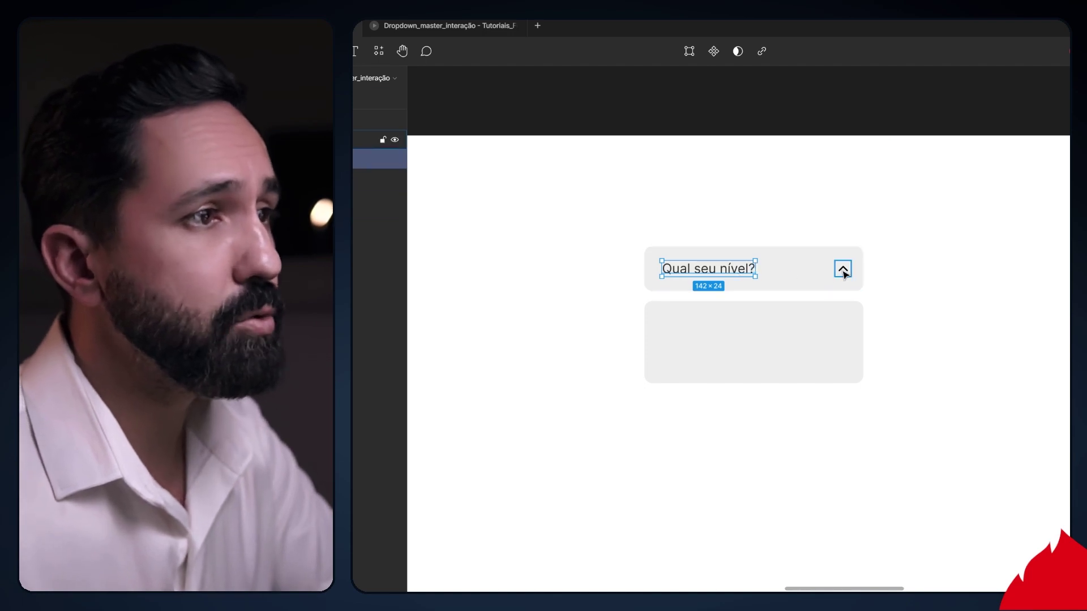
click(805, 281)
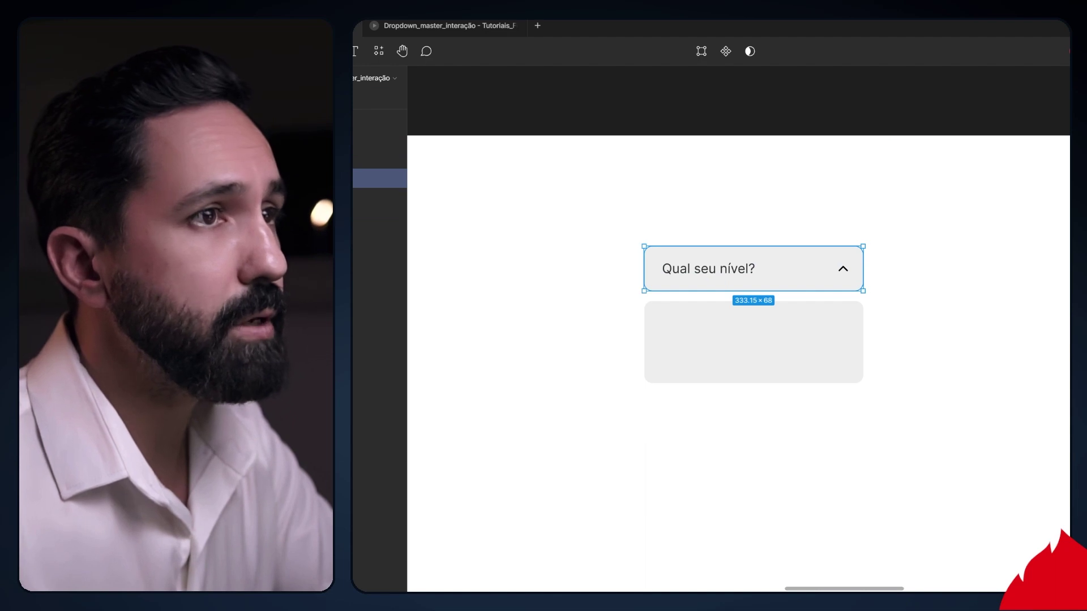
click(822, 358)
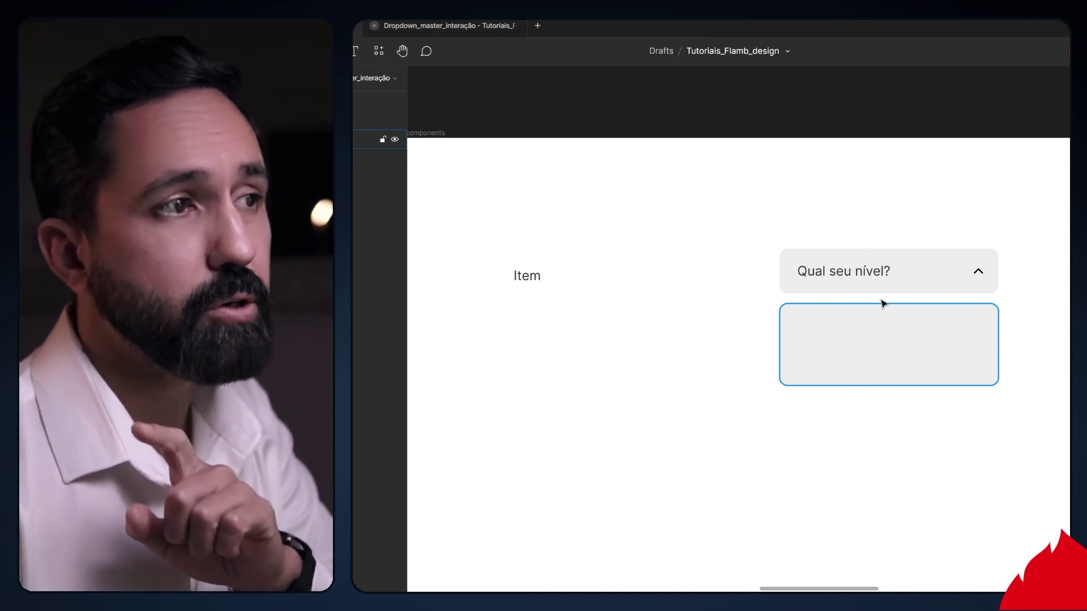
click(866, 270)
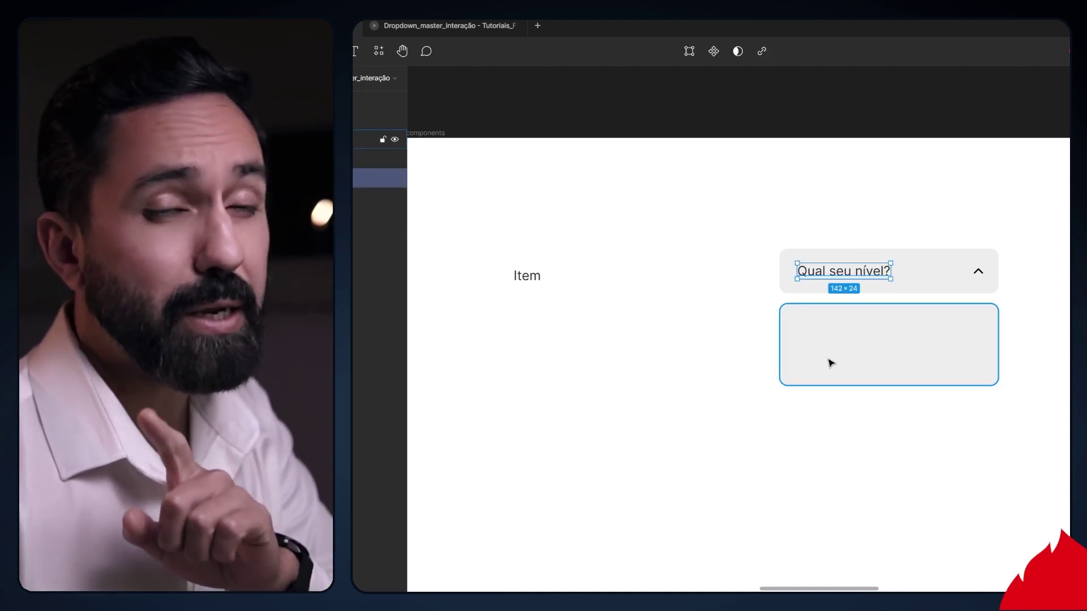
- Widen the Item text box to 283.04
click(582, 406)
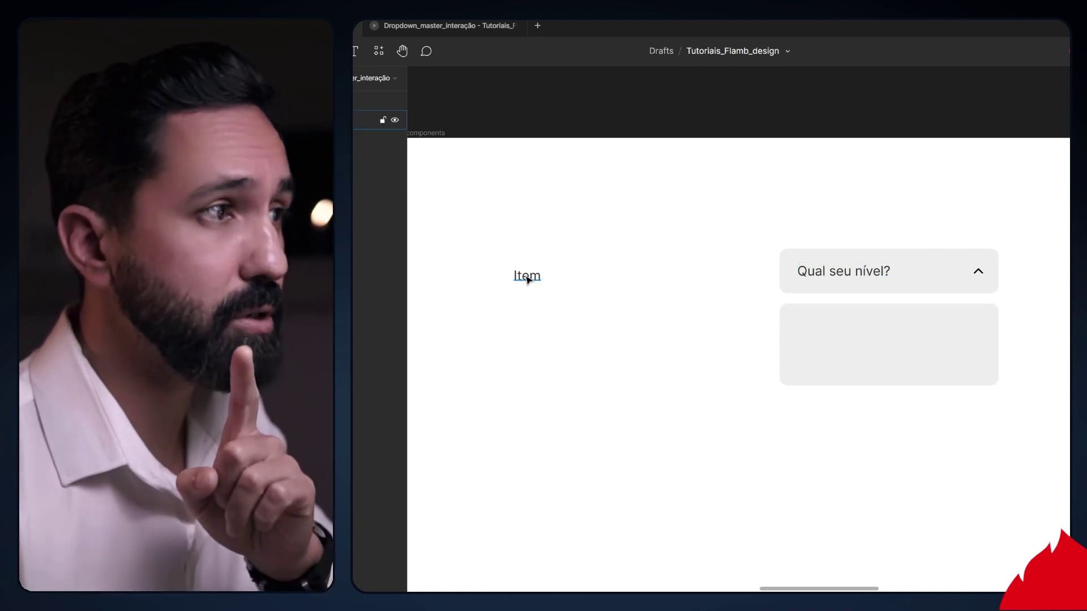
click(527, 279)
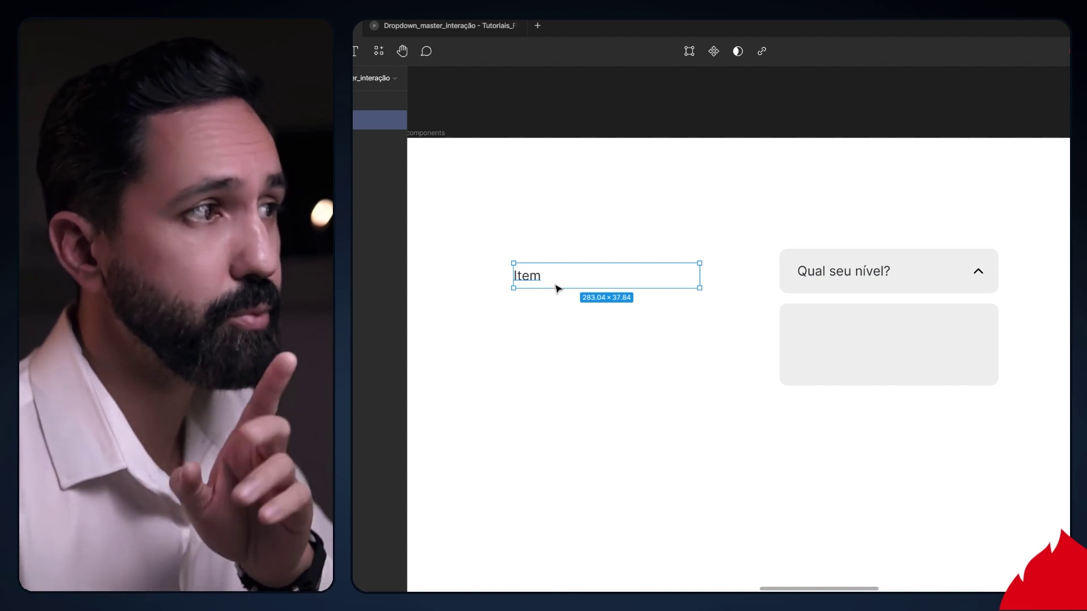
double_click(539, 276)
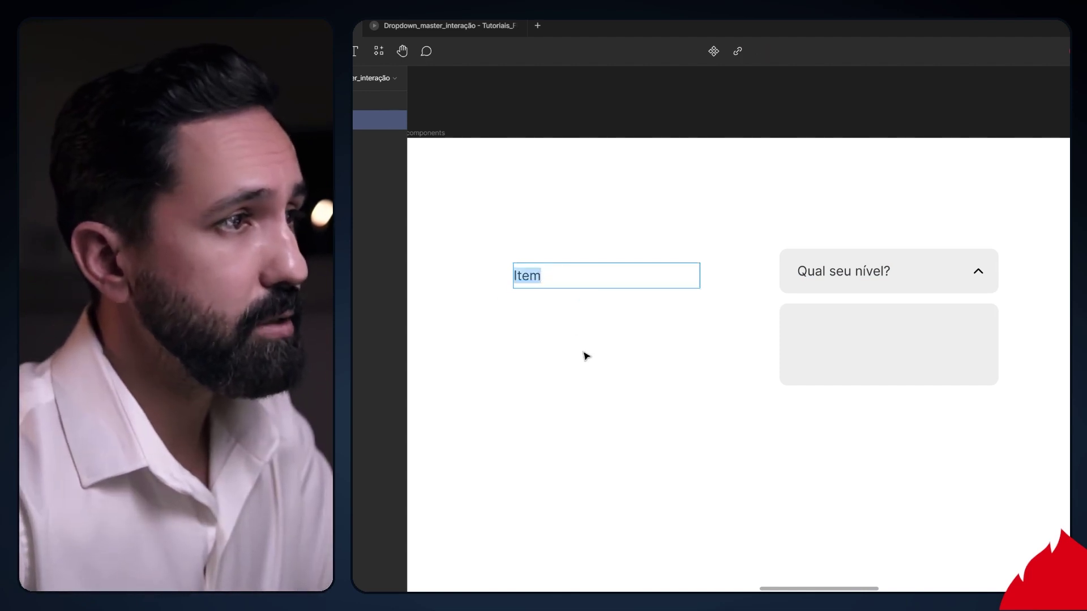
key(Escape)
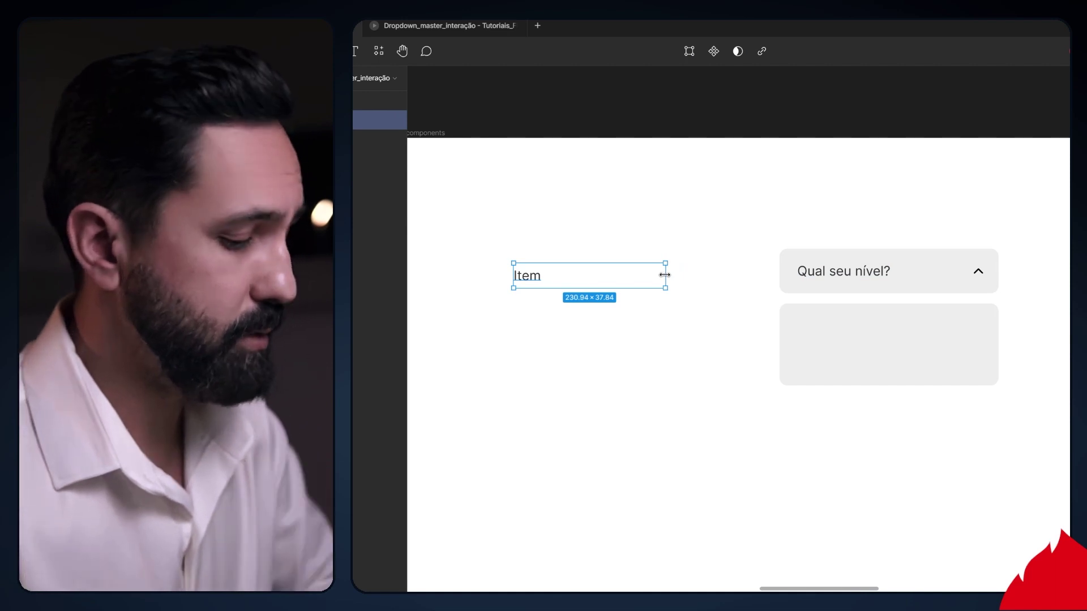
drag(665, 275, 699, 275)
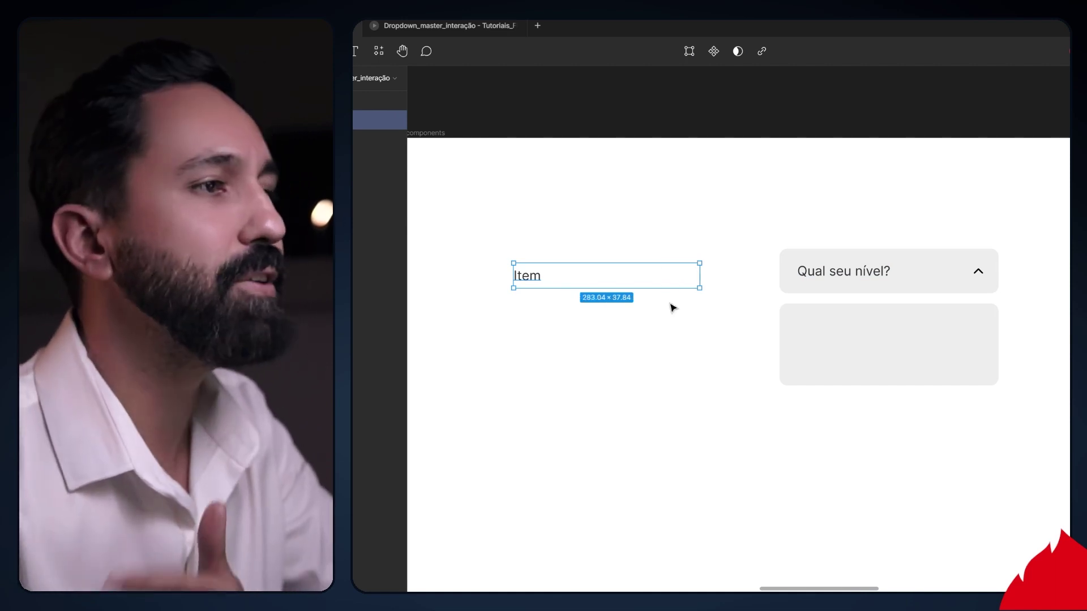
- Turn the Item text into a component and move it to the frame's top-left
click(673, 307)
click(535, 278)
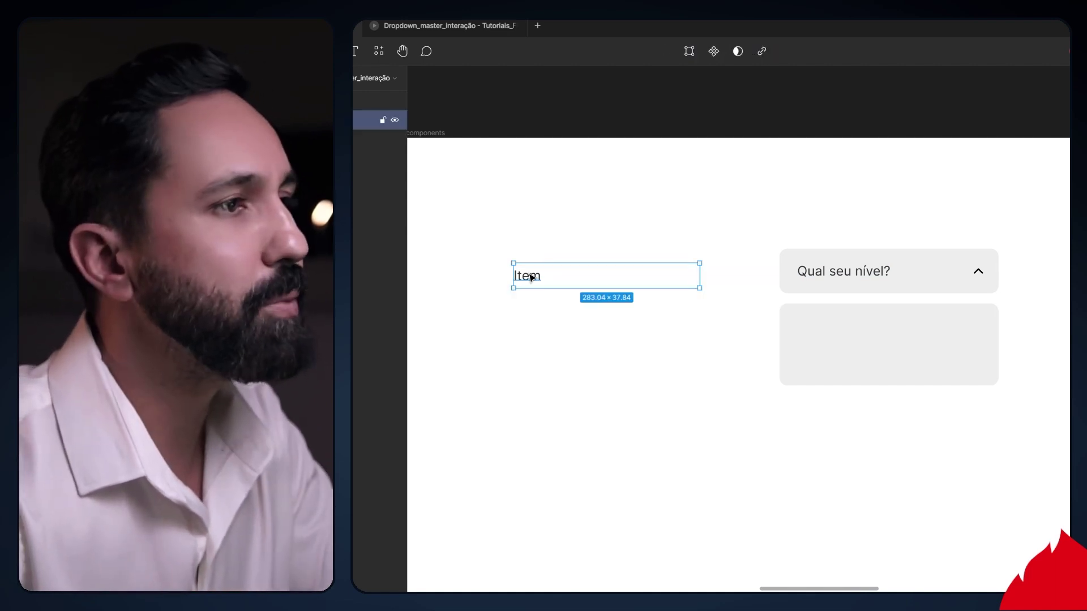
click(713, 52)
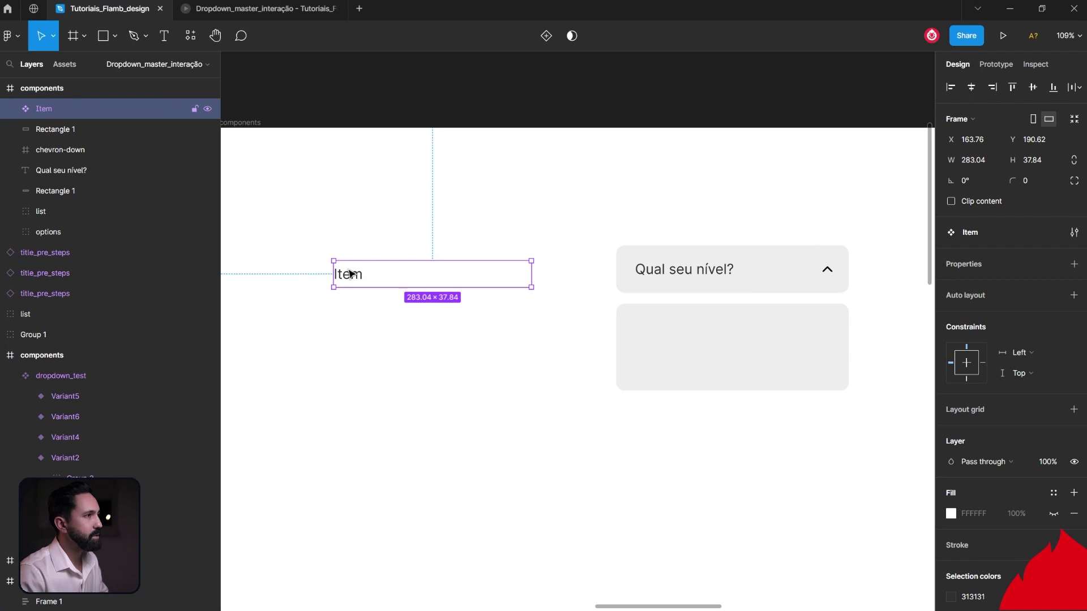
drag(351, 275, 282, 192)
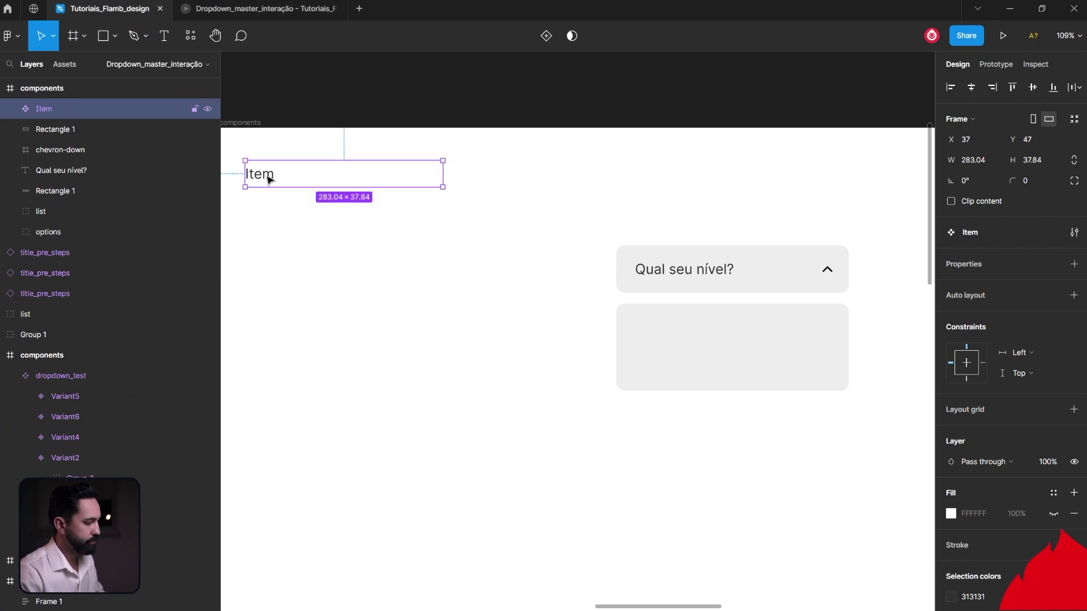
- Place an Item instance in the grey option box and duplicate it into three rows
mouse_move(269, 180)
mouse_down()
mouse_move(369, 306)
mouse_move(379, 338)
mouse_move(584, 330)
mouse_up()
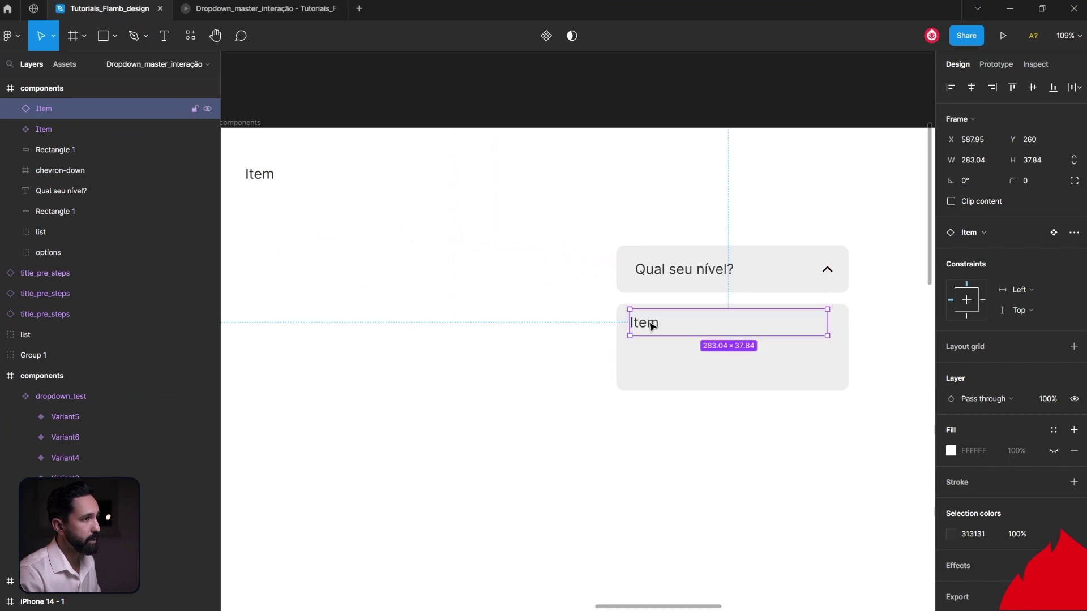
scroll(646, 321, up, 5)
drag(492, 340, 498, 338)
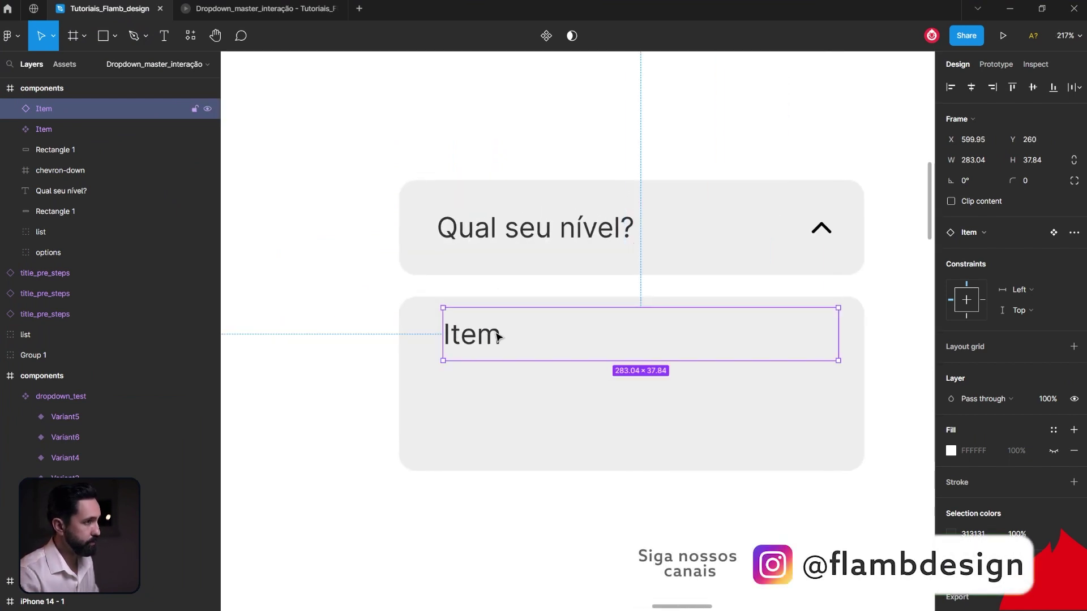
drag(498, 338, 502, 385)
key(ctrl+d)
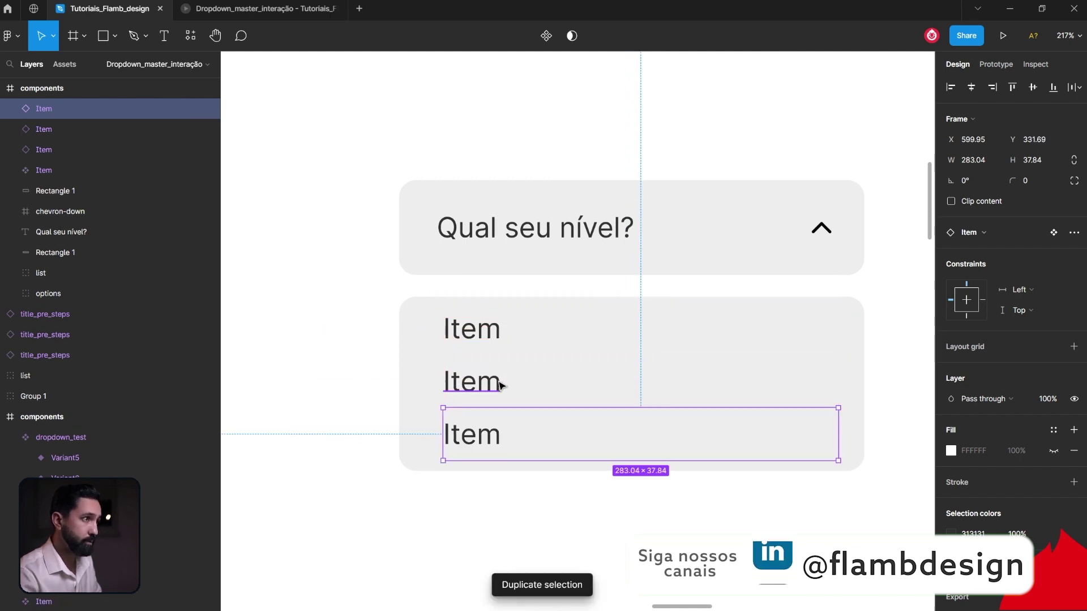
- Nudge the three Item rows down slightly inside the list box
shift+click(501, 386)
shift+click(492, 329)
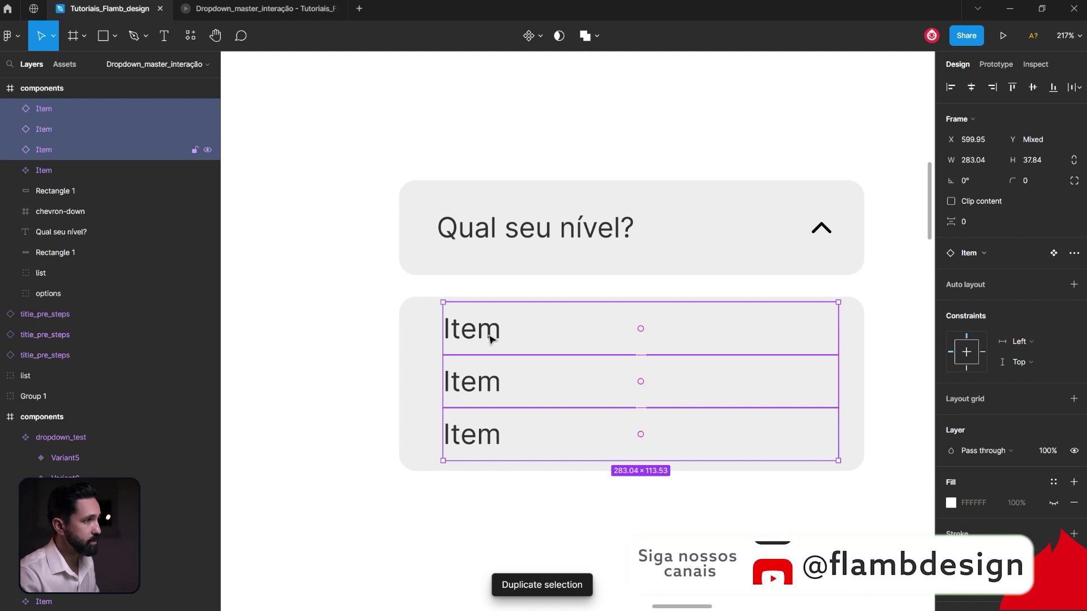
key(Down)
key(Down)
key(Down)
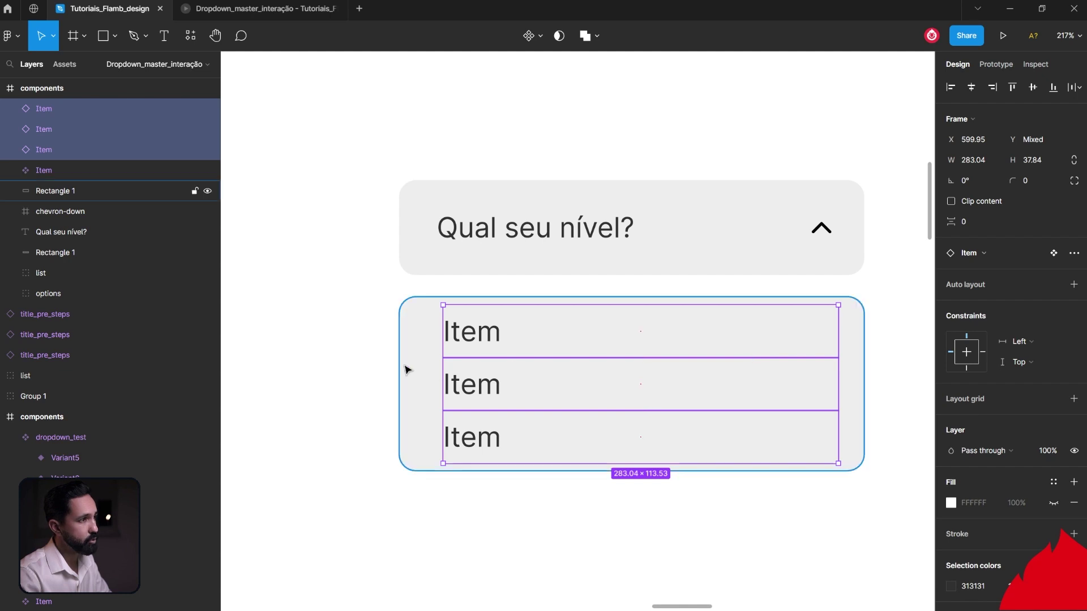
click(408, 344)
click(488, 340)
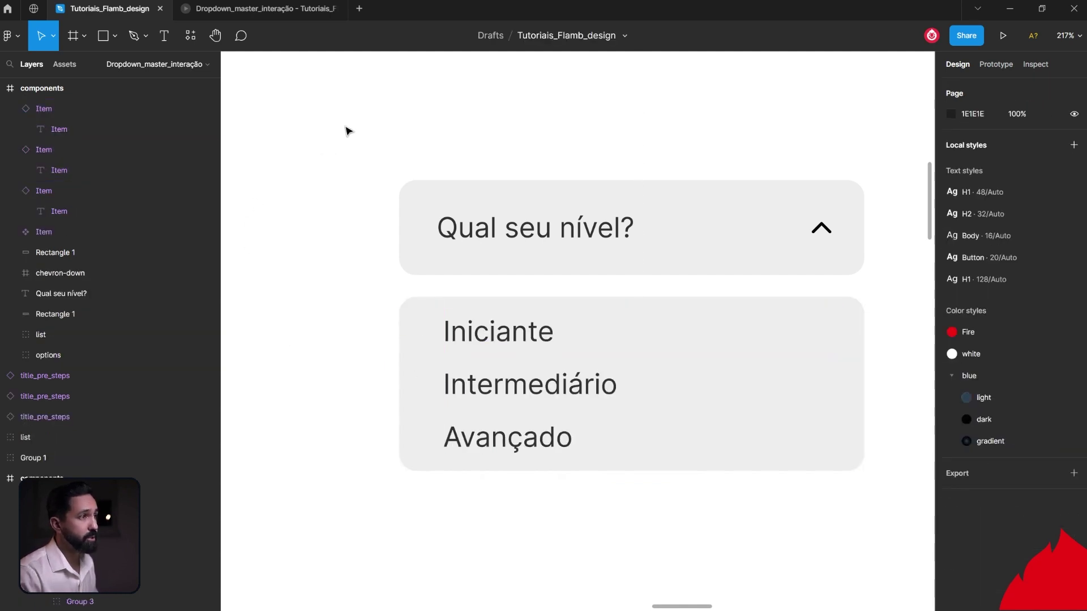
drag(348, 131, 892, 258)
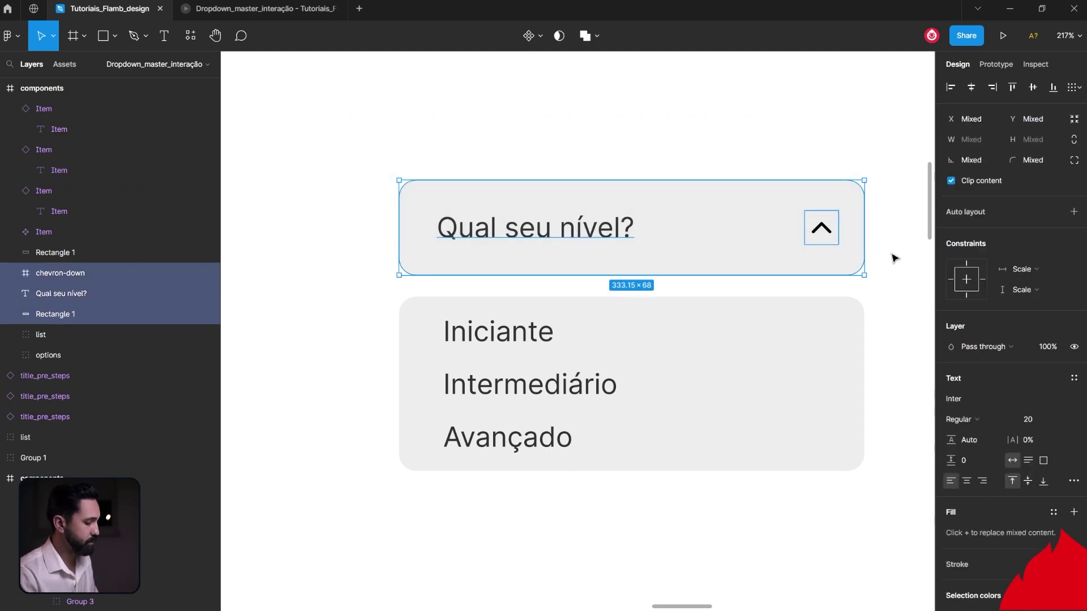
- Group the header pieces and the option list, naming the list group todos_itens
key(ctrl+g)
drag(323, 305, 845, 461)
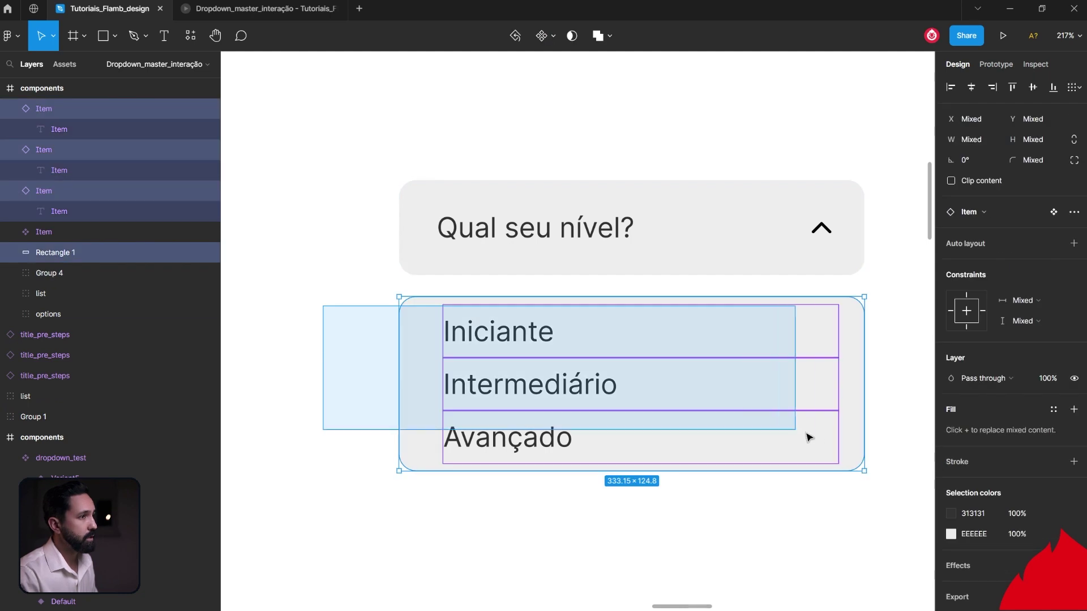
key(ctrl+g)
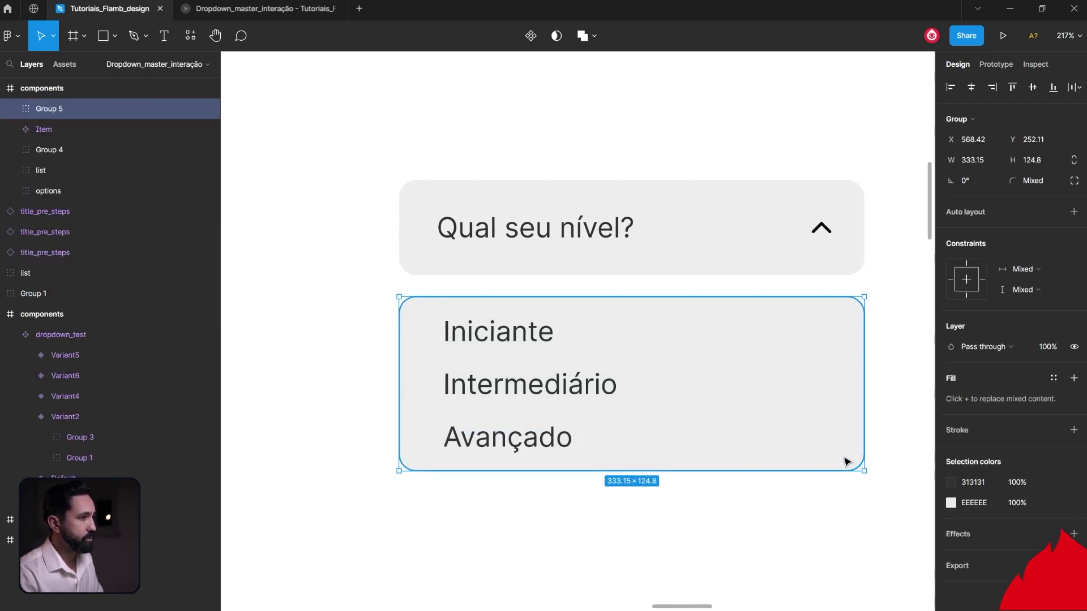
double_click(57, 110)
text(toc)
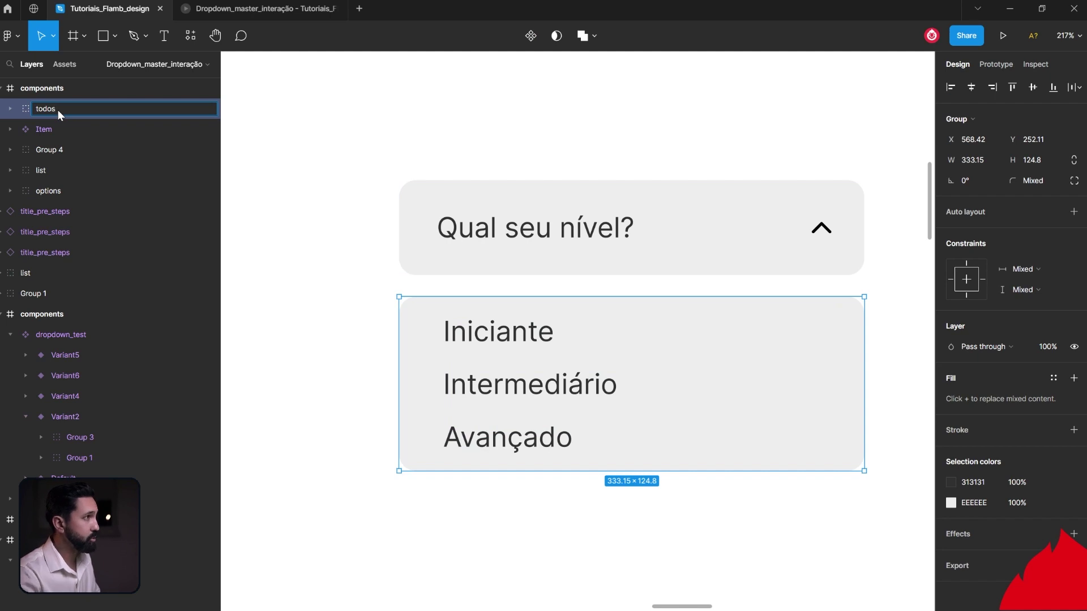
text(_itens)
key(Return)
- Name the header group botao and rename the option layers Item 1 and Item 2
double_click(53, 149)
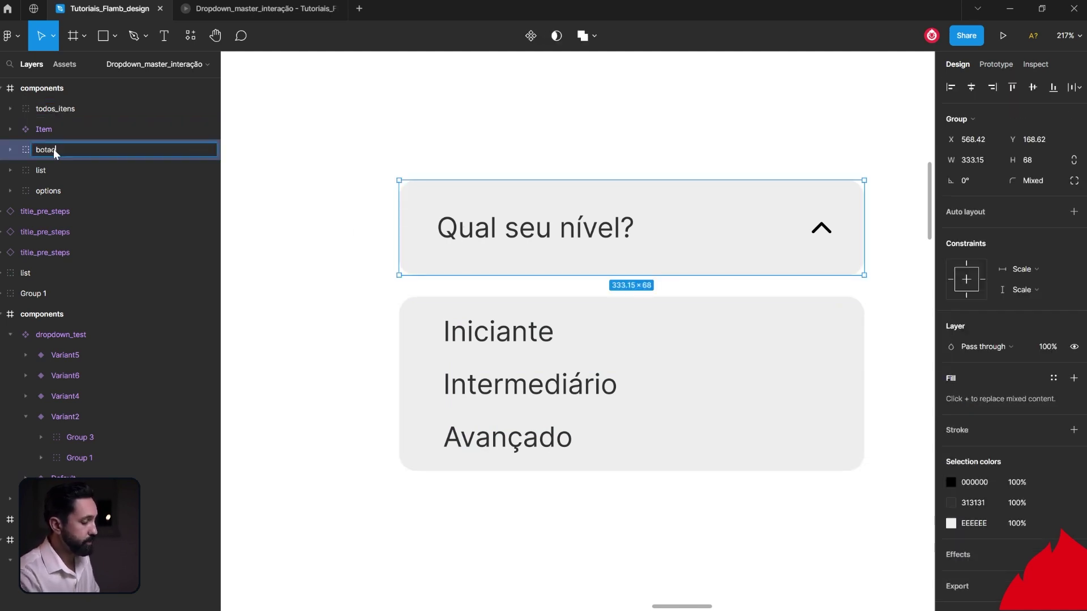
key(Return)
click(103, 219)
double_click(72, 209)
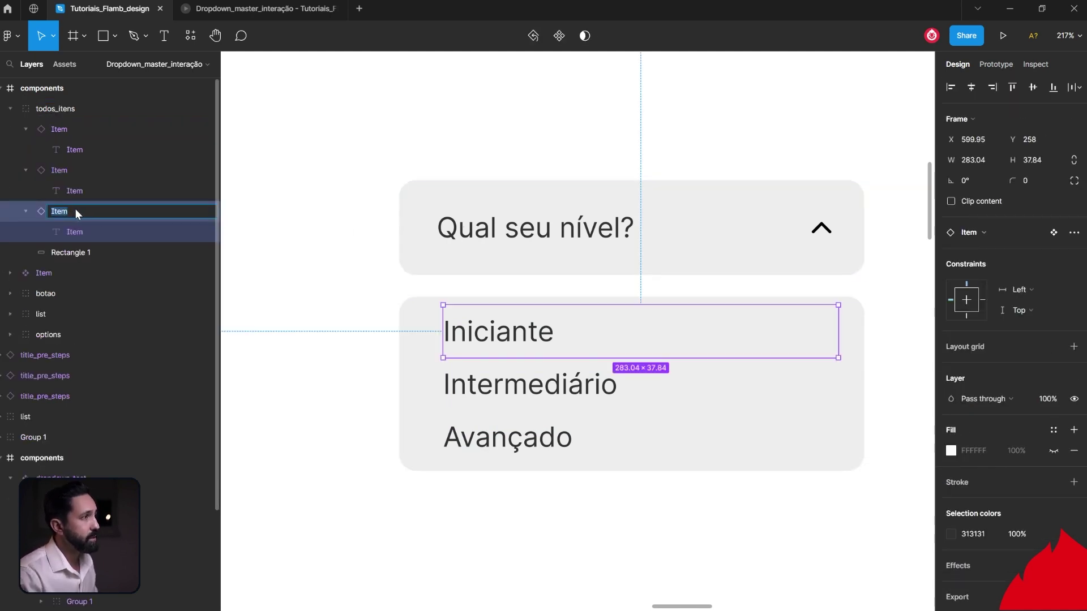
text( 1)
key(Return)
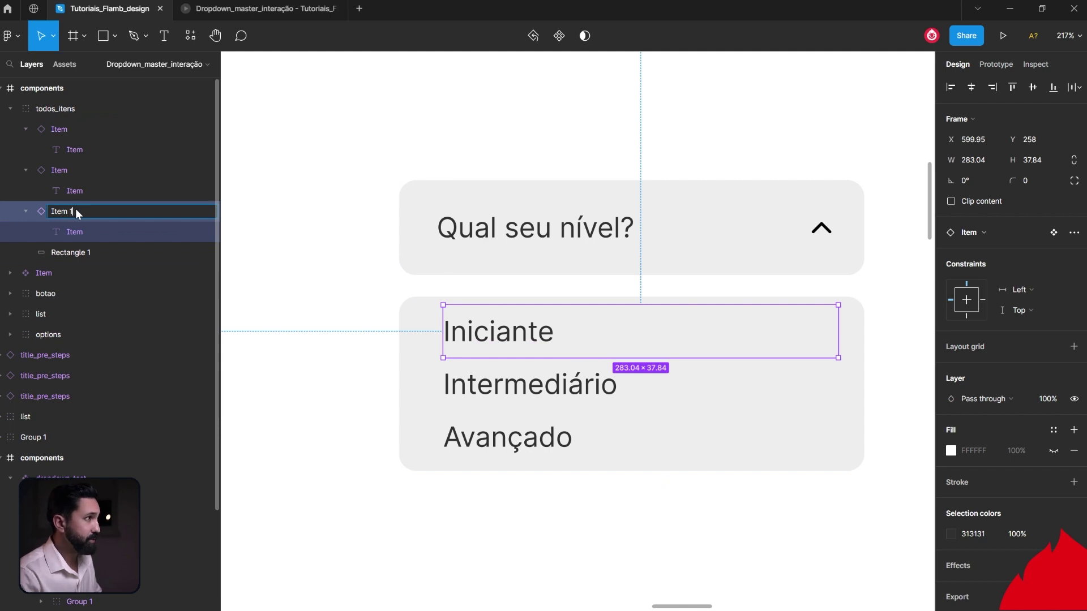
click(538, 385)
mouse_move(93, 170)
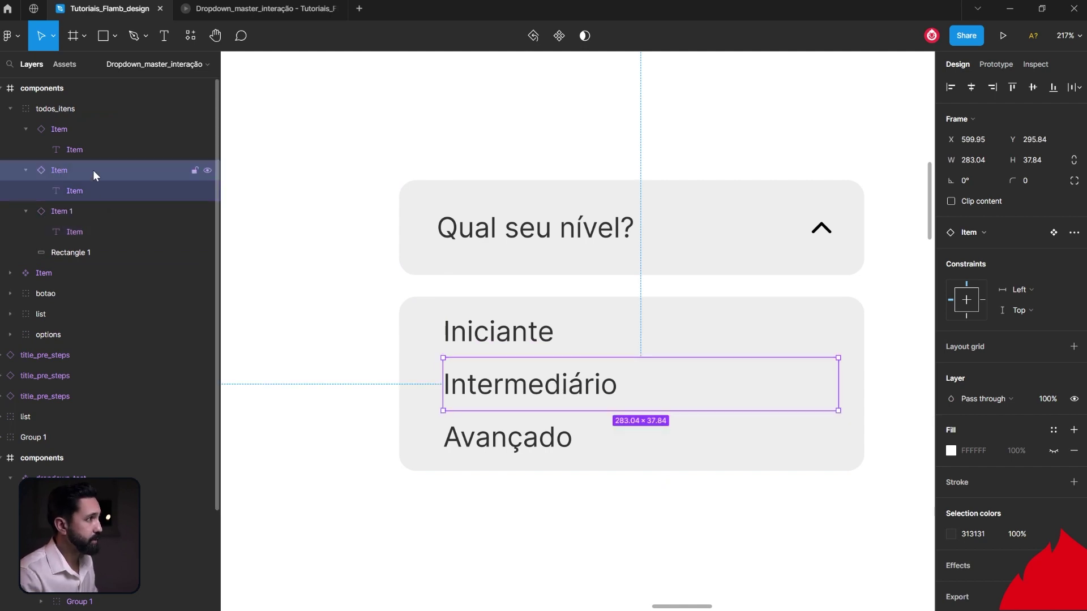
double_click(75, 171)
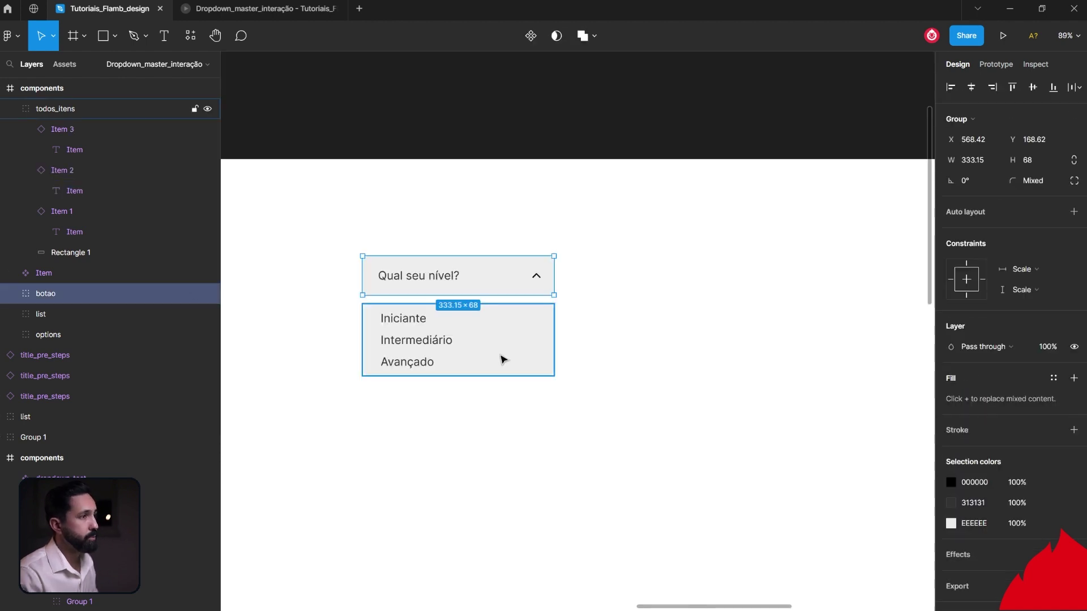
click(503, 359)
- Turn the botao and todos_itens groups into a component named dropdown
drag(336, 231, 589, 442)
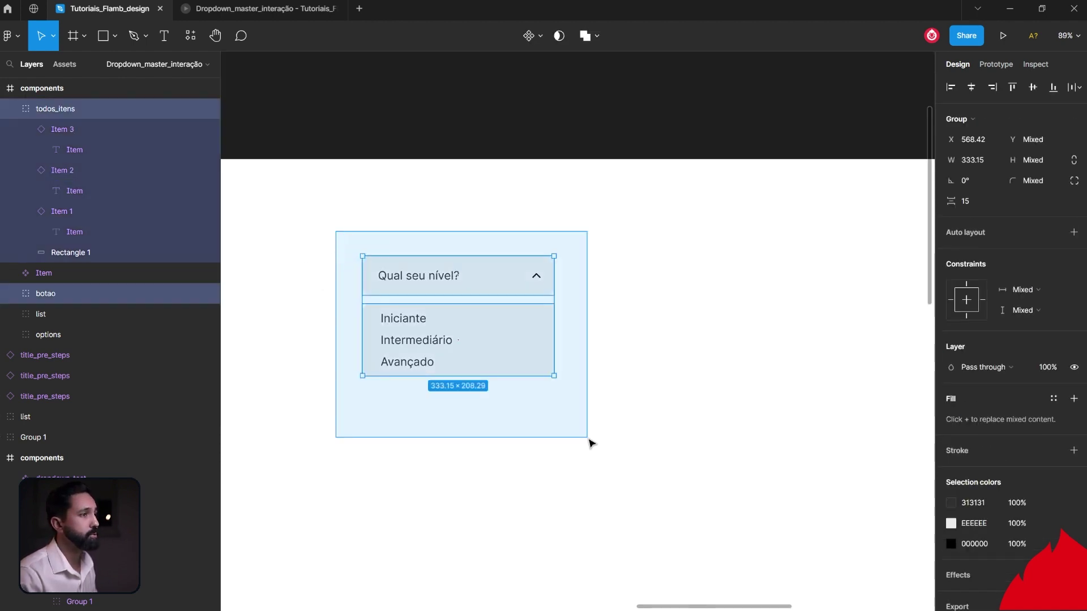
click(522, 40)
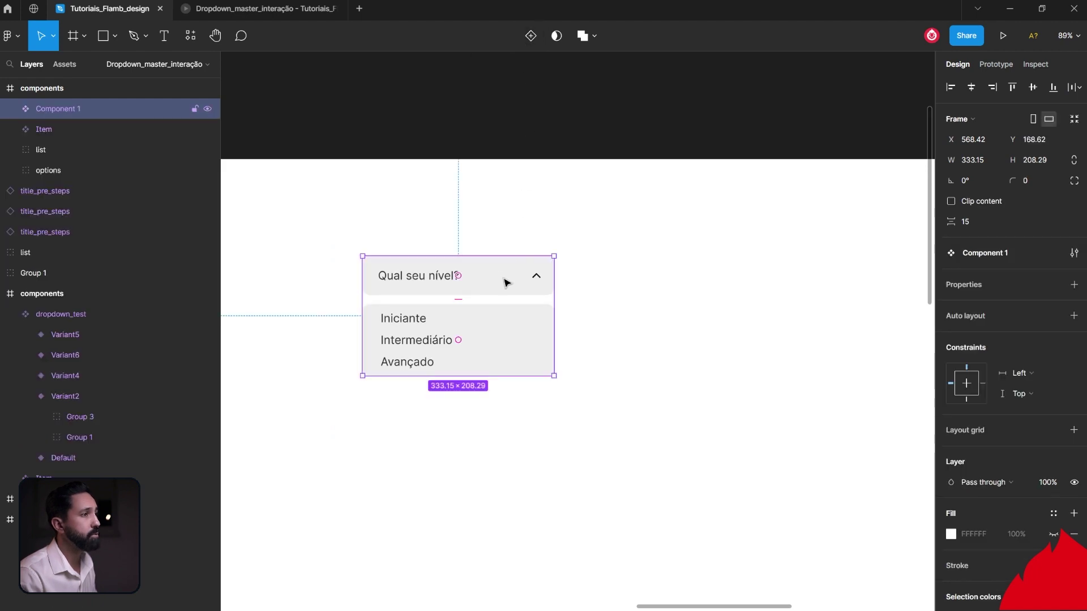
double_click(71, 109)
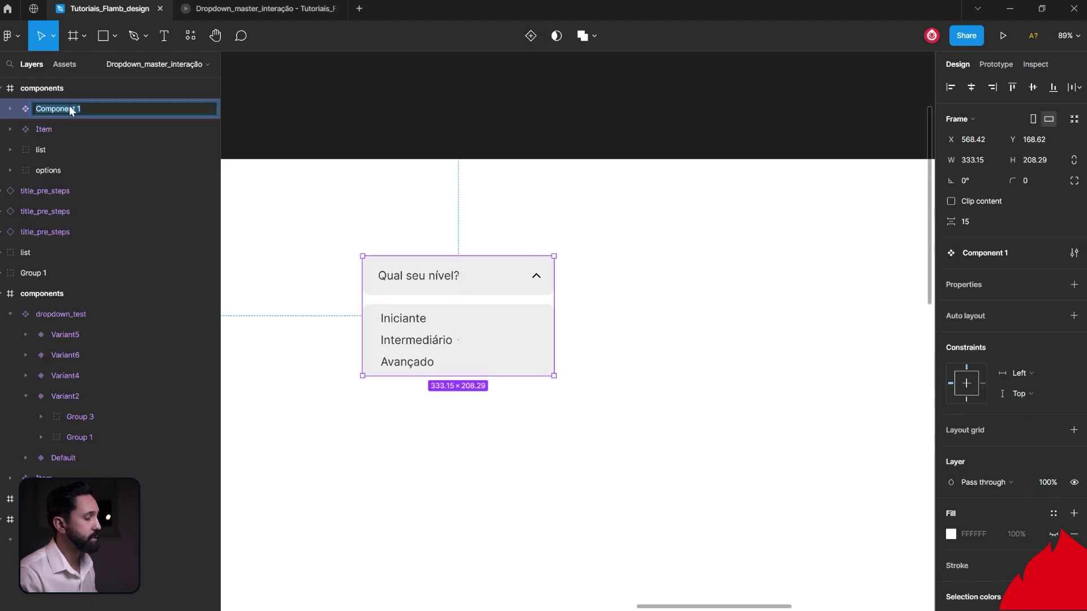
text(dropdown)
key(Return)
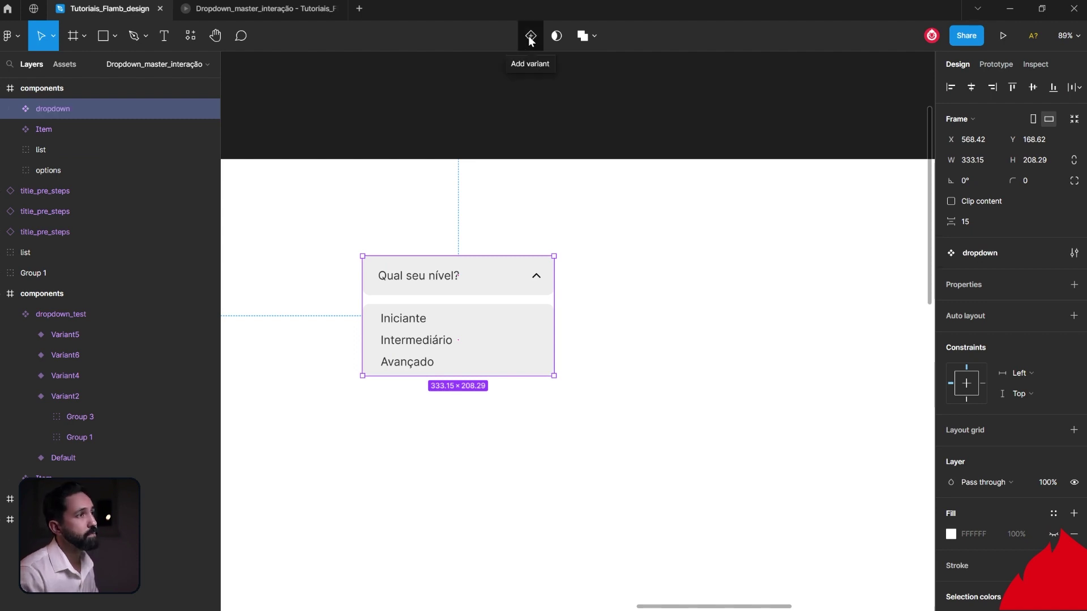
- Add a second variant to the dropdown component with property value 2
click(530, 37)
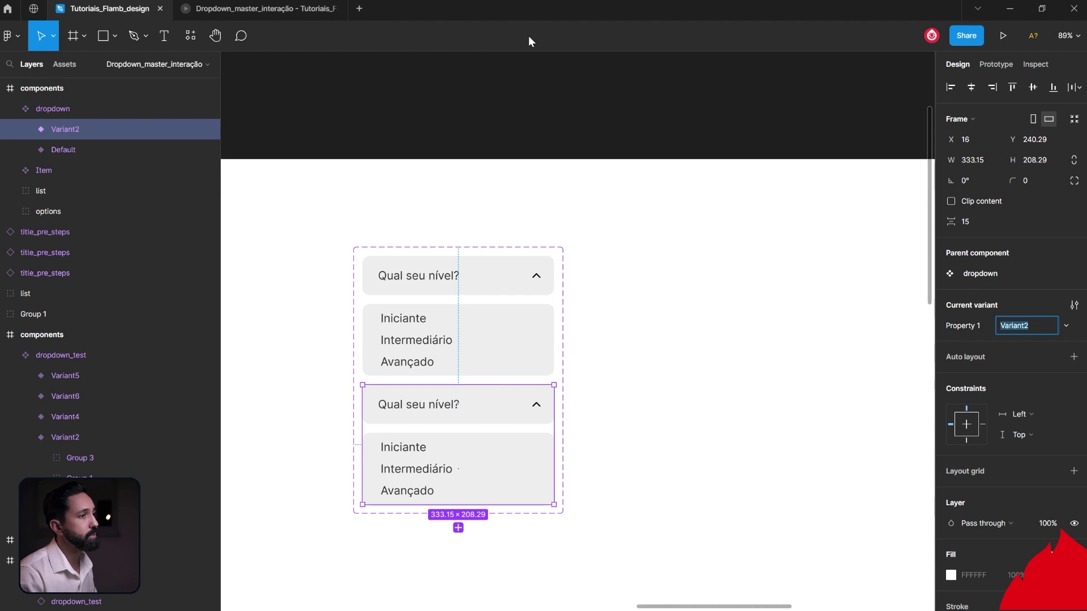
text(2)
ctrl+scroll(581, 245, down, 5)
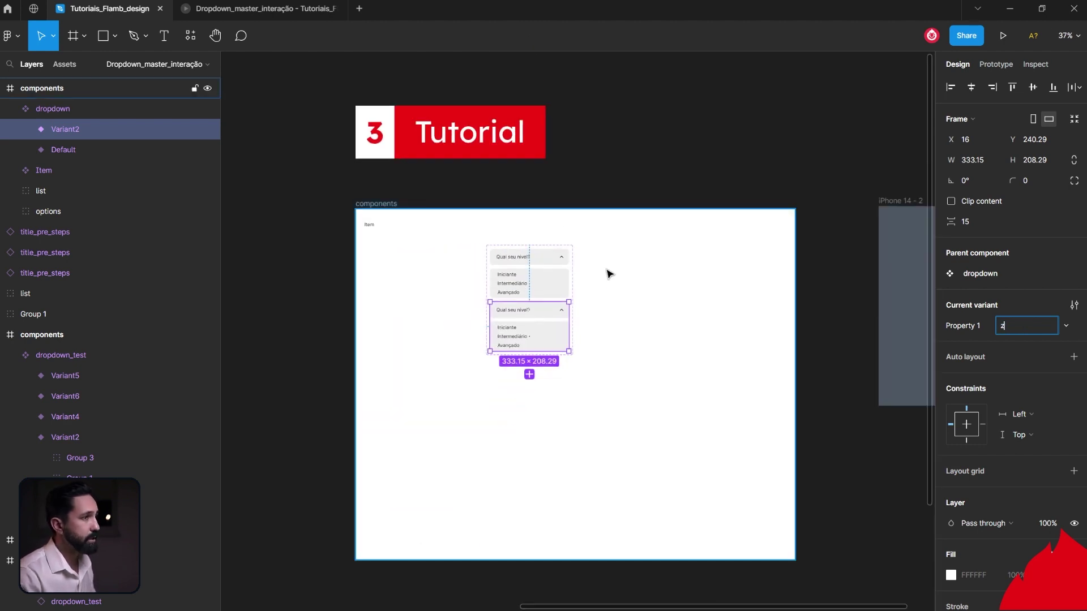
click(538, 215)
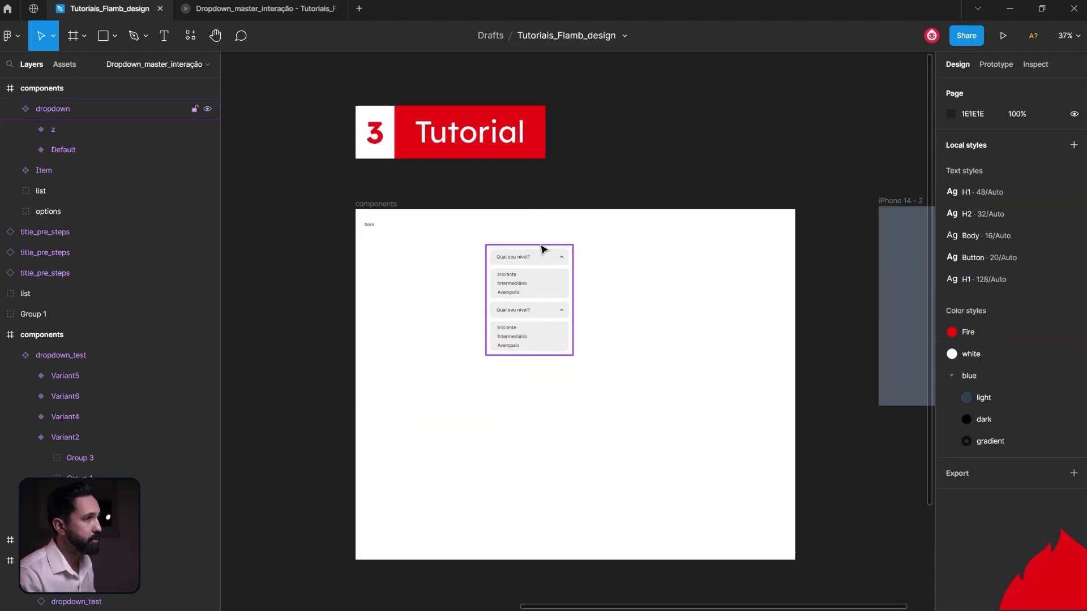
- Enlarge the component set and move the second variant lower right of the first
drag(540, 249, 429, 275)
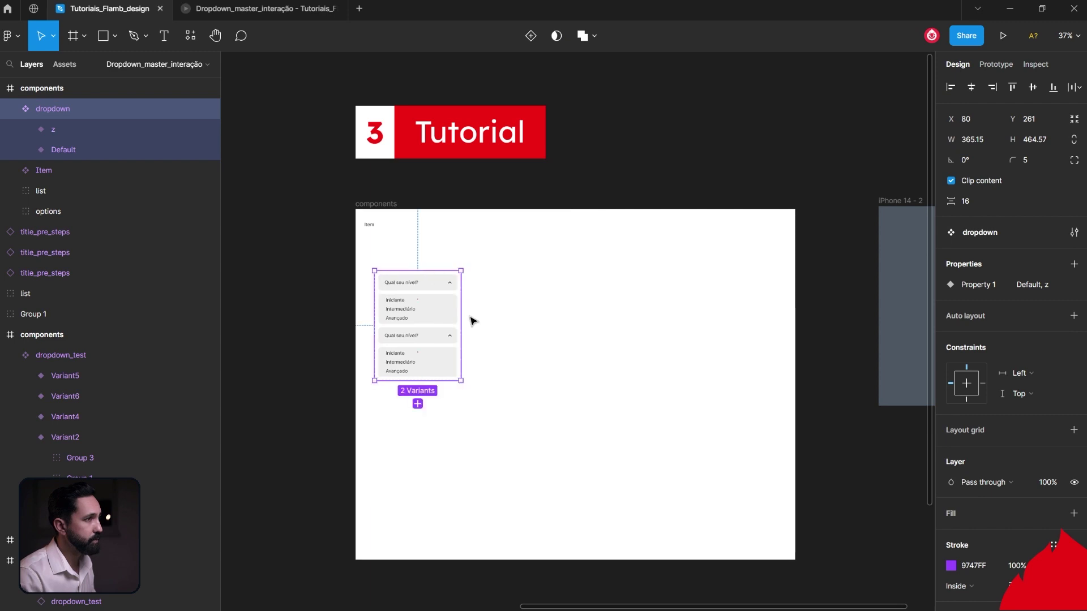
drag(463, 316, 777, 330)
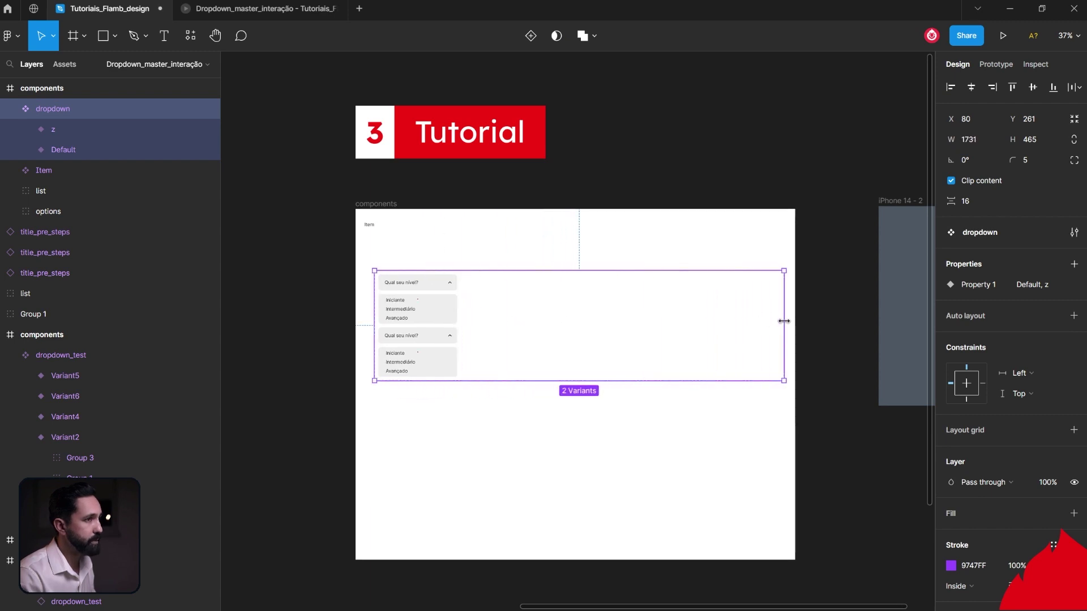
drag(694, 381, 697, 546)
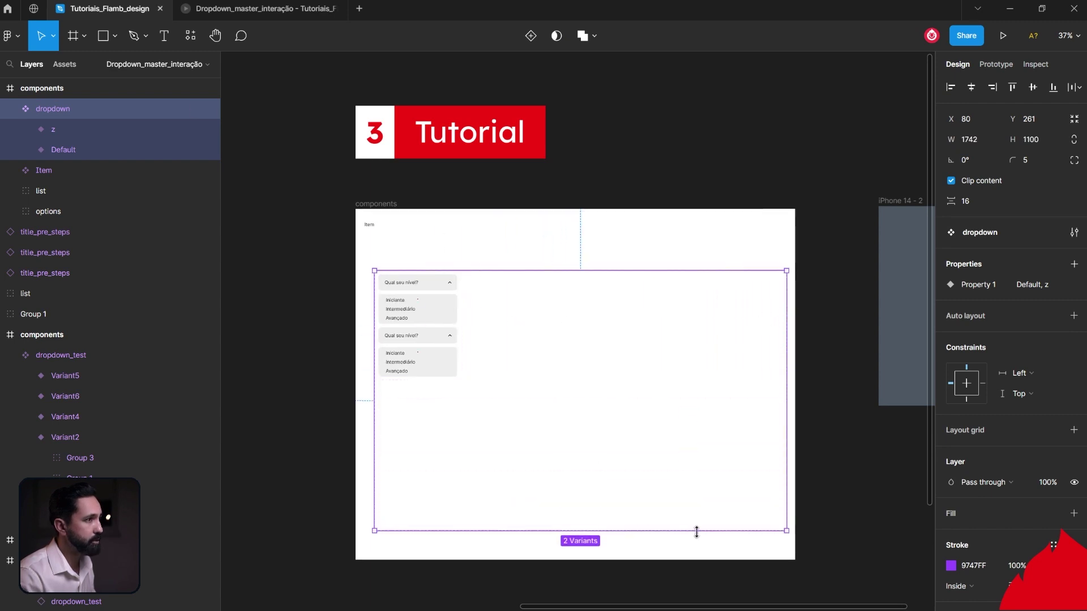
ctrl+scroll(440, 307, up, 5)
click(406, 376)
mouse_move(405, 376)
mouse_down()
mouse_move(665, 334)
mouse_move(654, 274)
mouse_move(635, 415)
mouse_move(609, 415)
mouse_up()
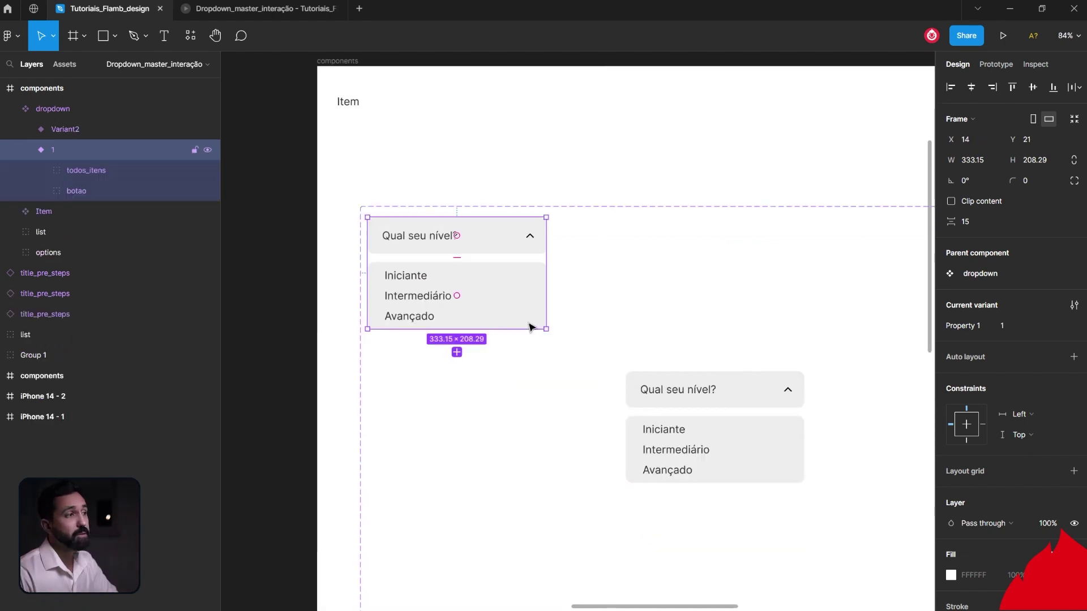
- Hide the todos_itens option list in variant 1, leaving only the question button
double_click(506, 284)
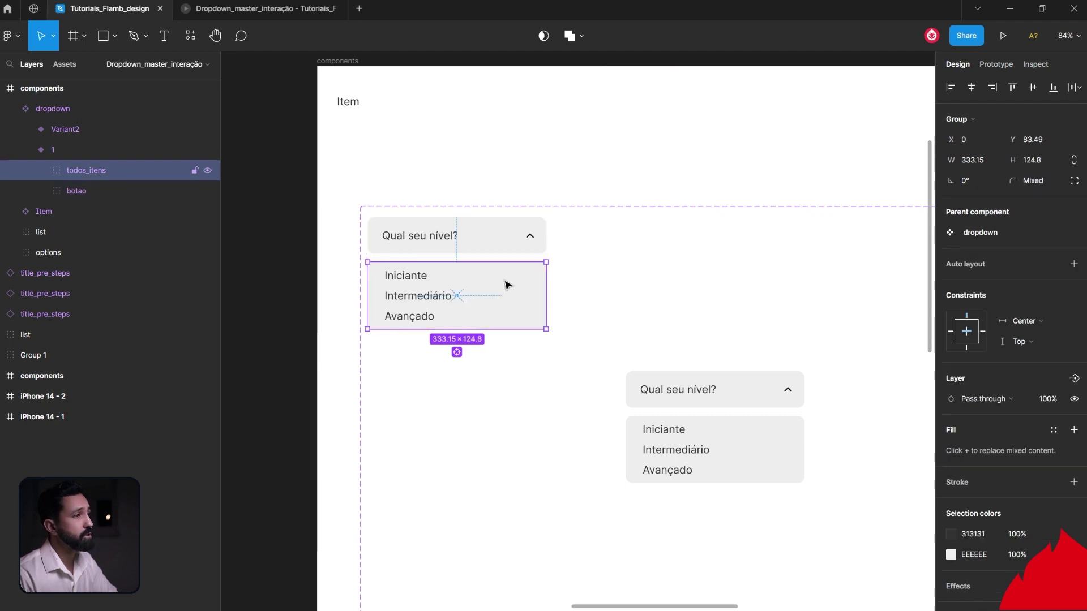
click(1074, 399)
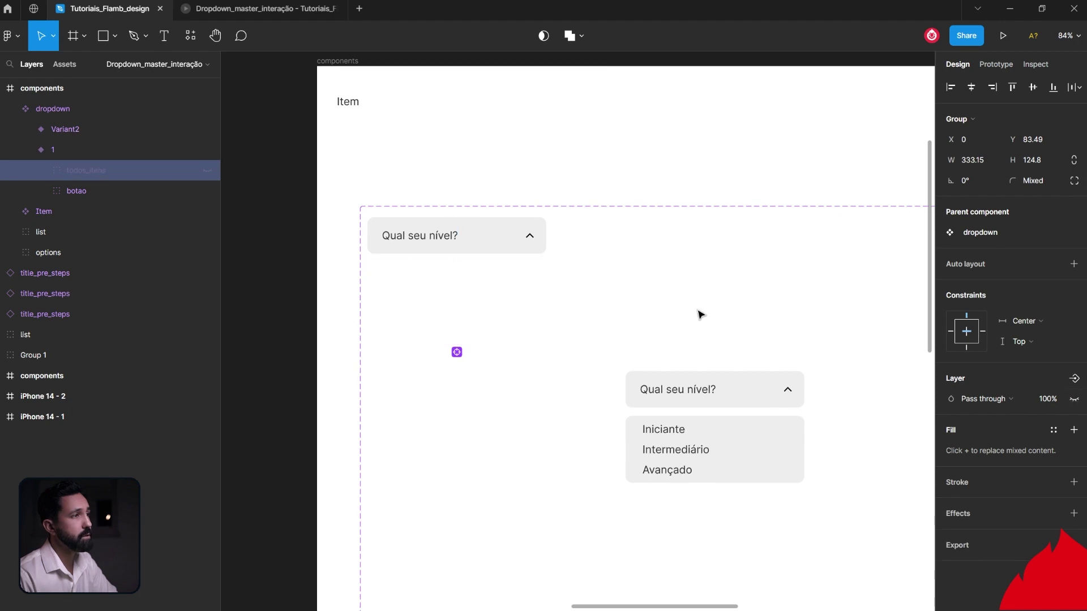
click(493, 237)
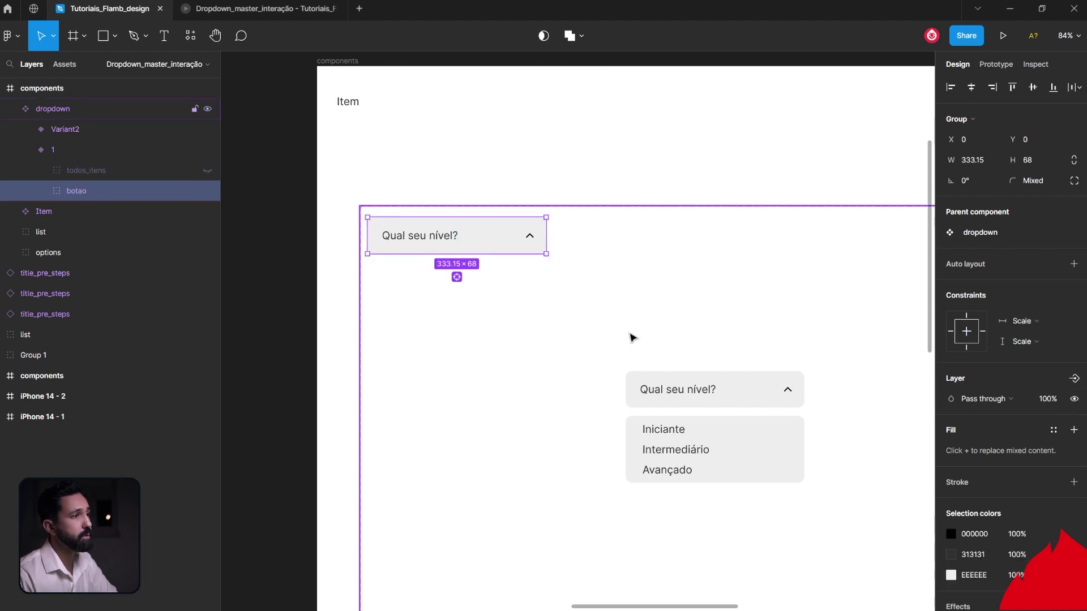
- Alt-drag Variant2 up-right to duplicate it as Variant3
click(673, 389)
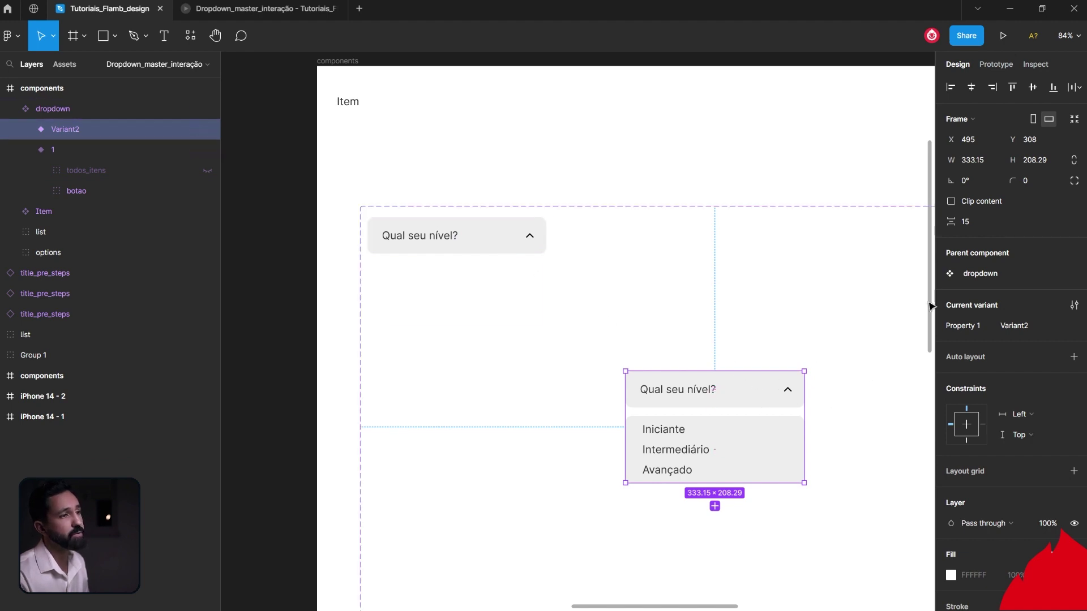
drag(859, 384, 660, 376)
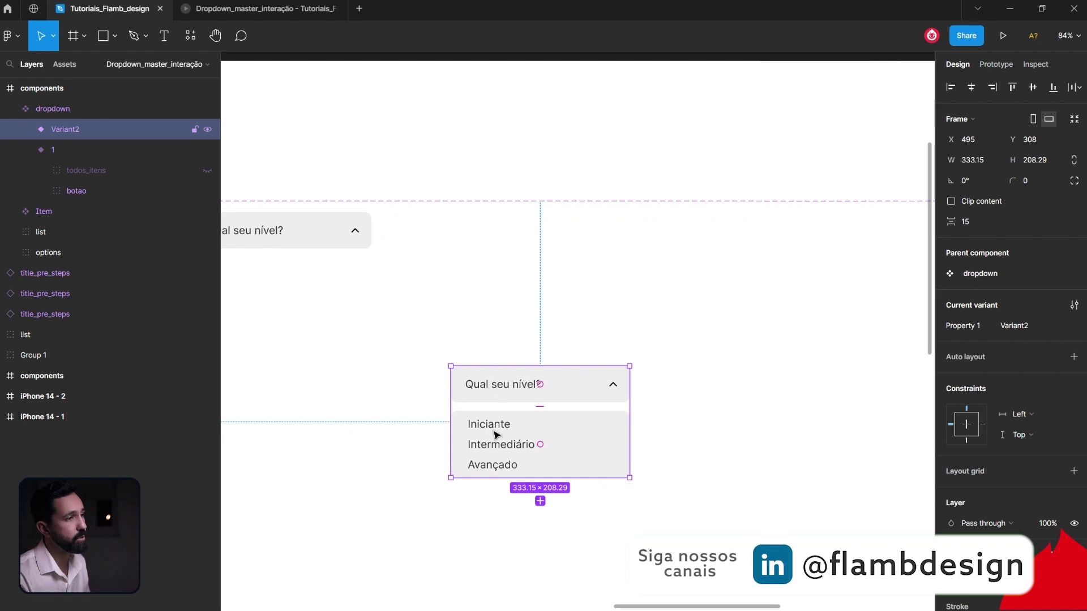
mouse_move(494, 434)
mouse_down()
mouse_move(776, 320)
mouse_move(756, 321)
mouse_up()
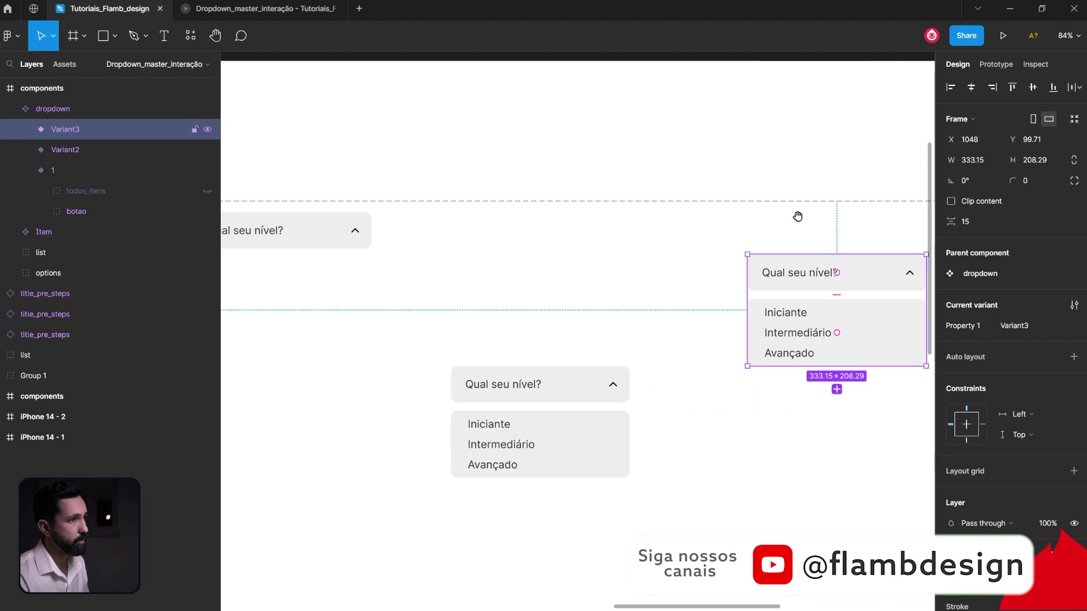
- Position the Variant3 copy up-right, trying and undoing a chevron rotation
drag(786, 170, 744, 170)
scroll(702, 281, up, 5)
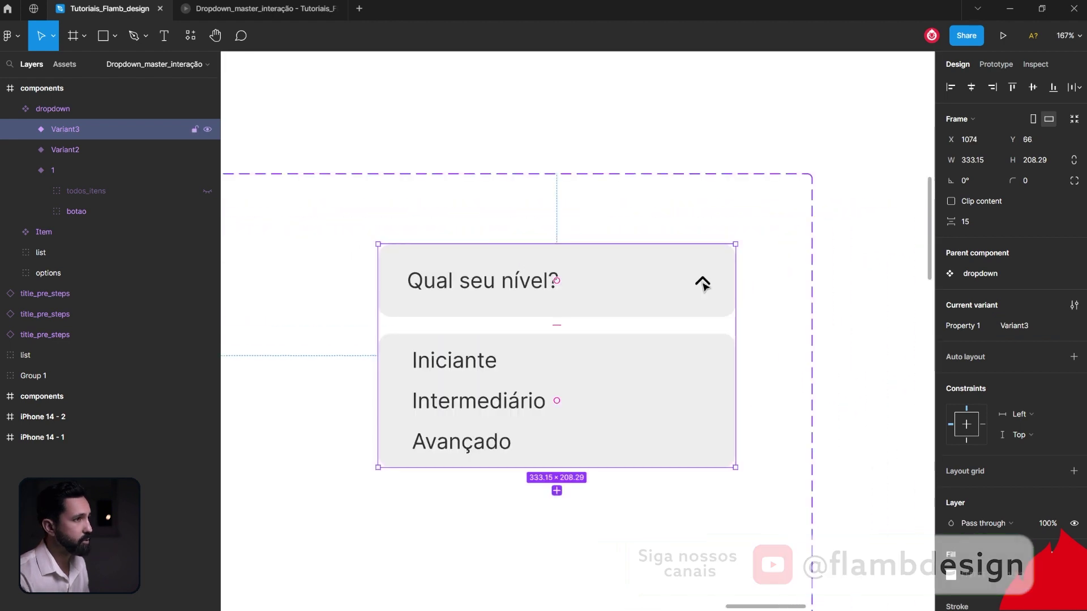
double_click(702, 285)
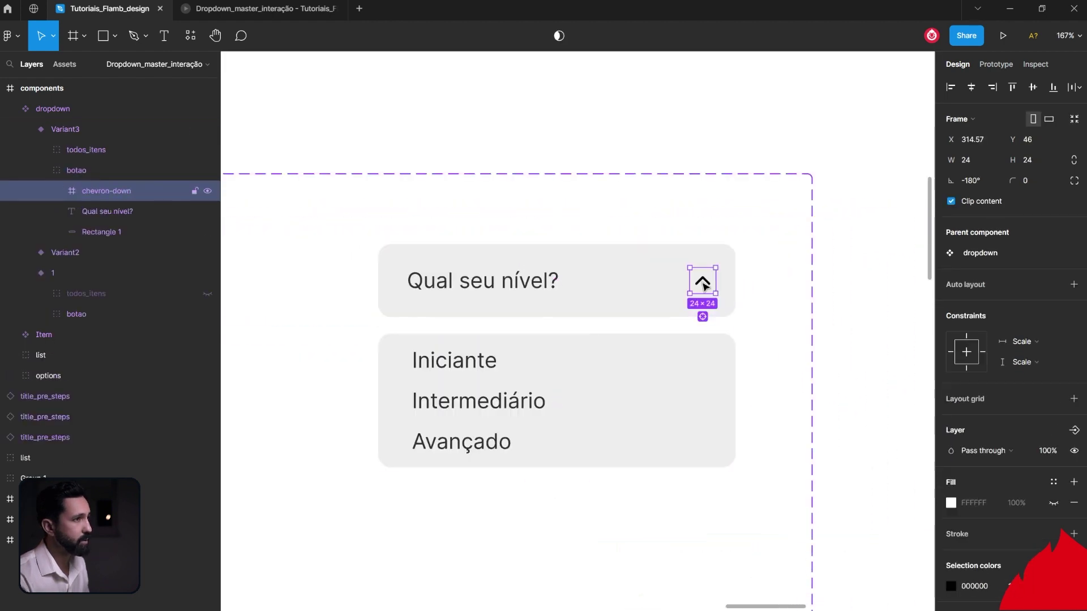
drag(719, 295, 671, 234)
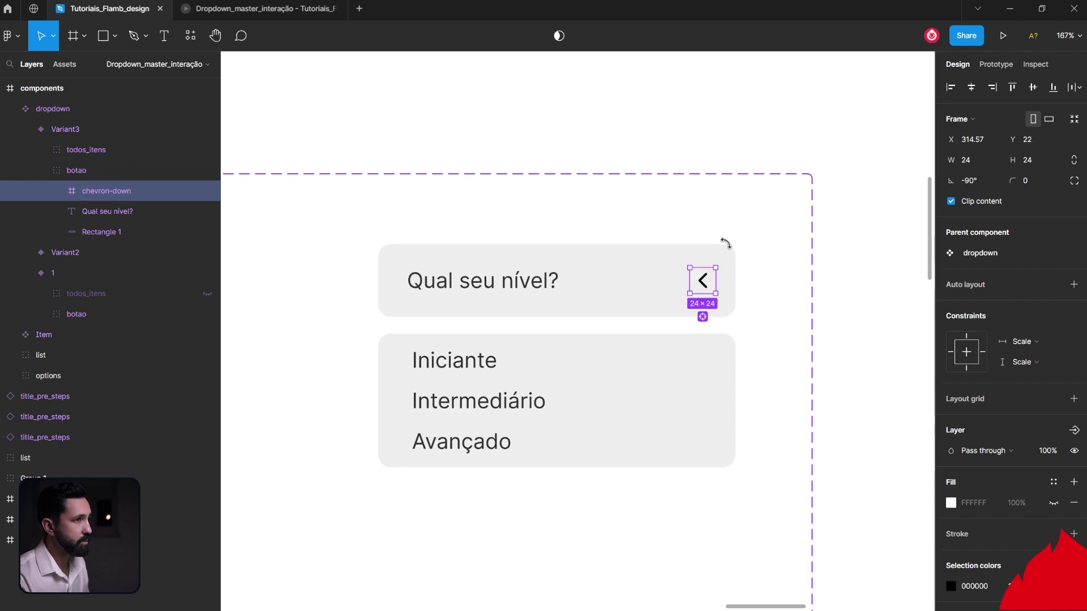
key(ctrl+z)
- Hide Variant3's list background rectangle and its Intermediário and Avançado options
click(596, 380)
double_click(616, 365)
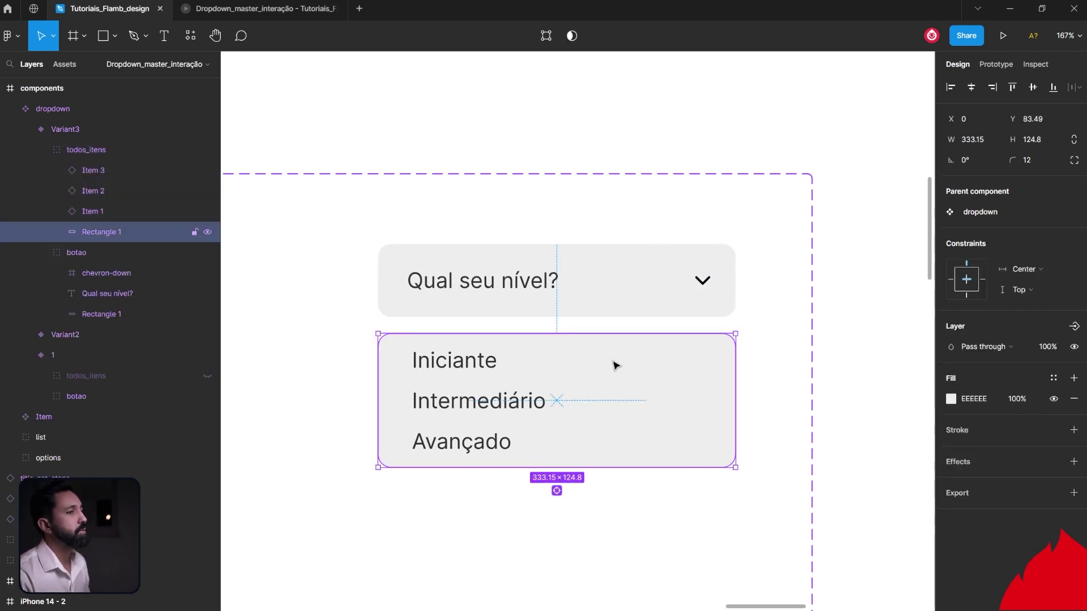
click(1074, 347)
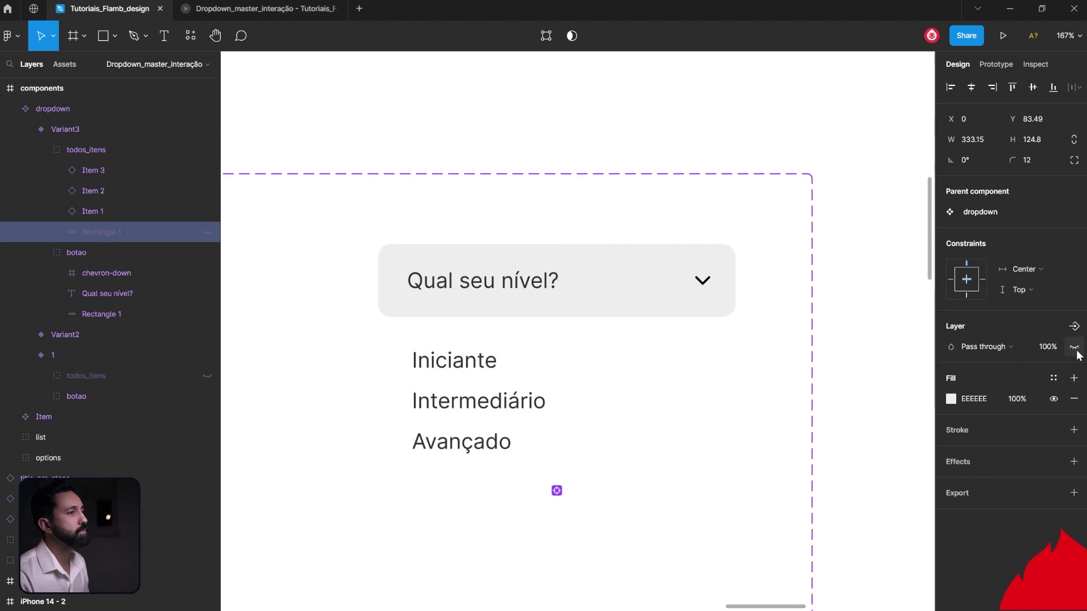
click(501, 405)
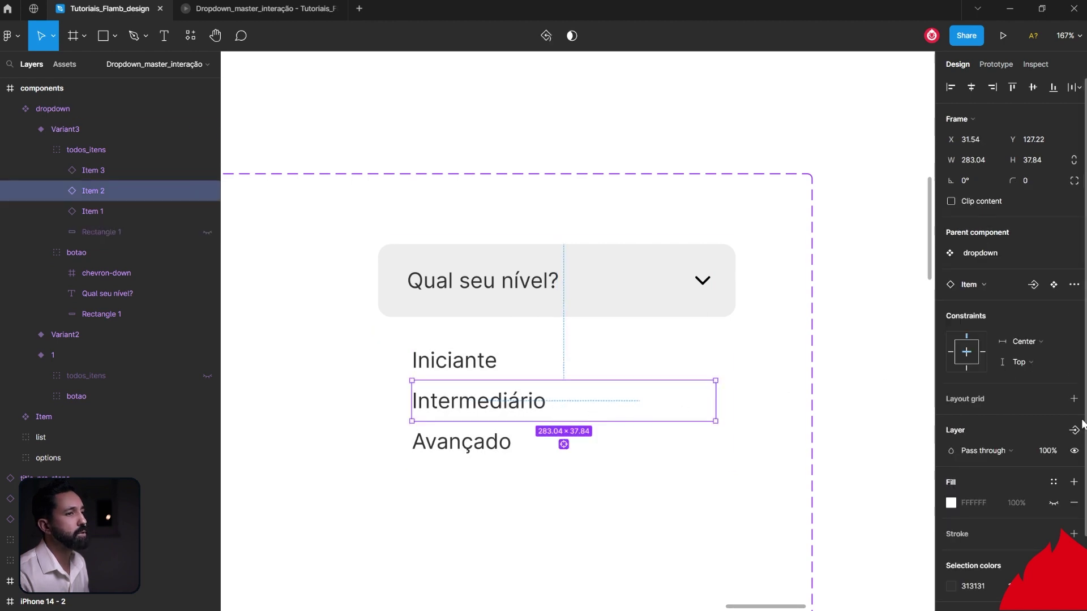
click(1075, 452)
click(510, 443)
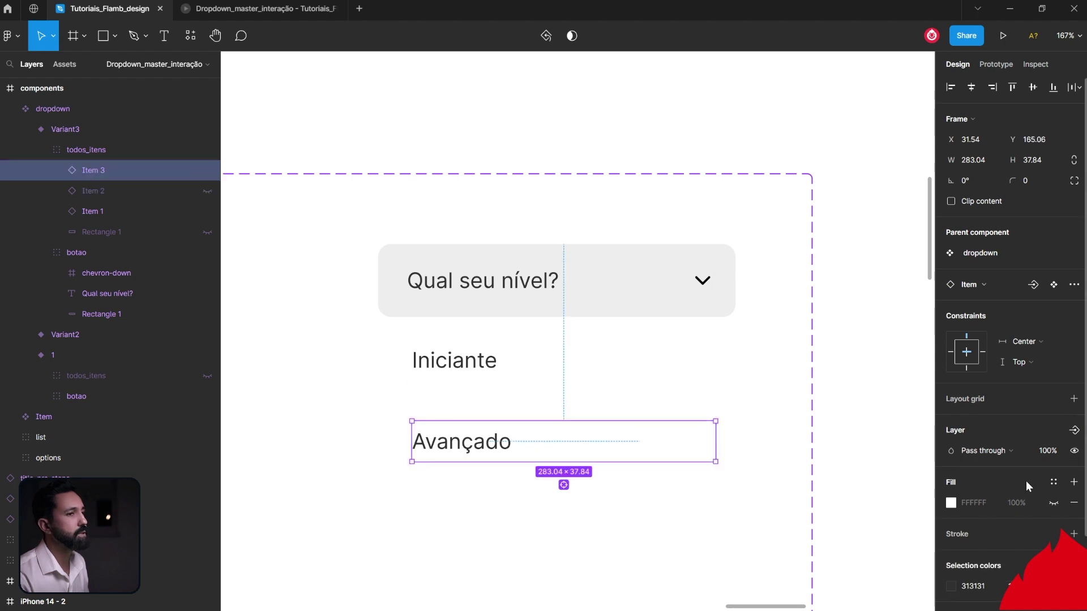
click(1075, 452)
- Hide the Qual seu nível? text and move Iniciante up into the dropdown button
click(532, 291)
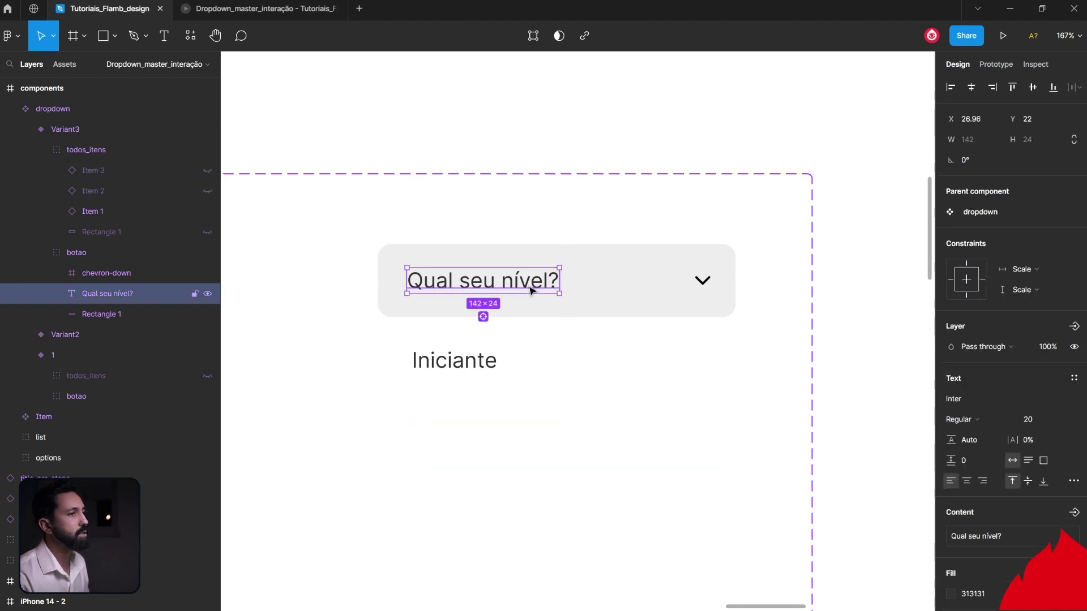
click(532, 294)
click(535, 283)
key(ctrl+shift+h)
click(484, 369)
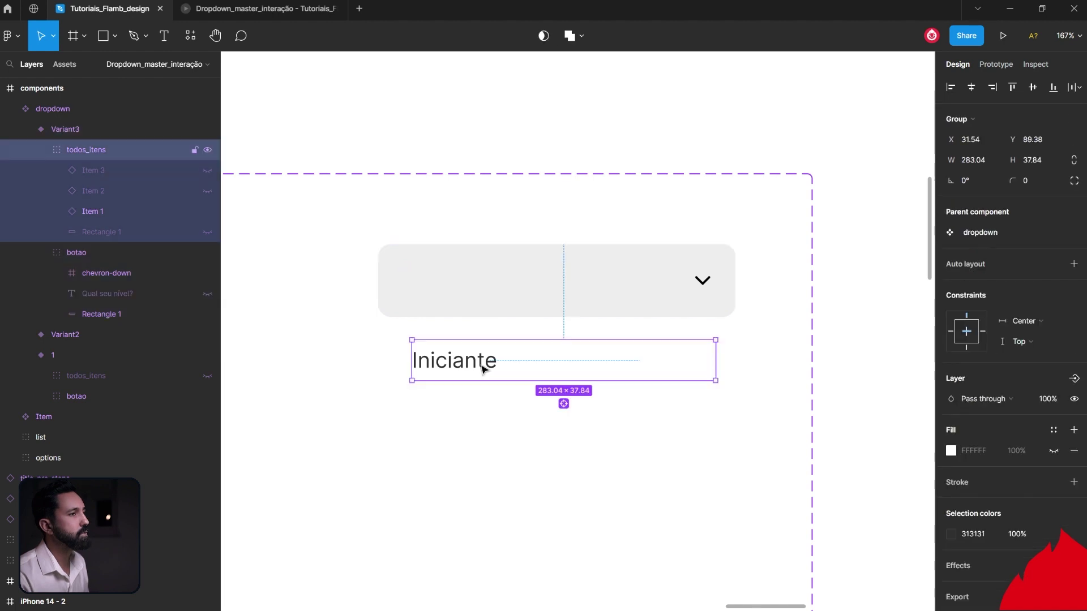
drag(482, 368, 485, 290)
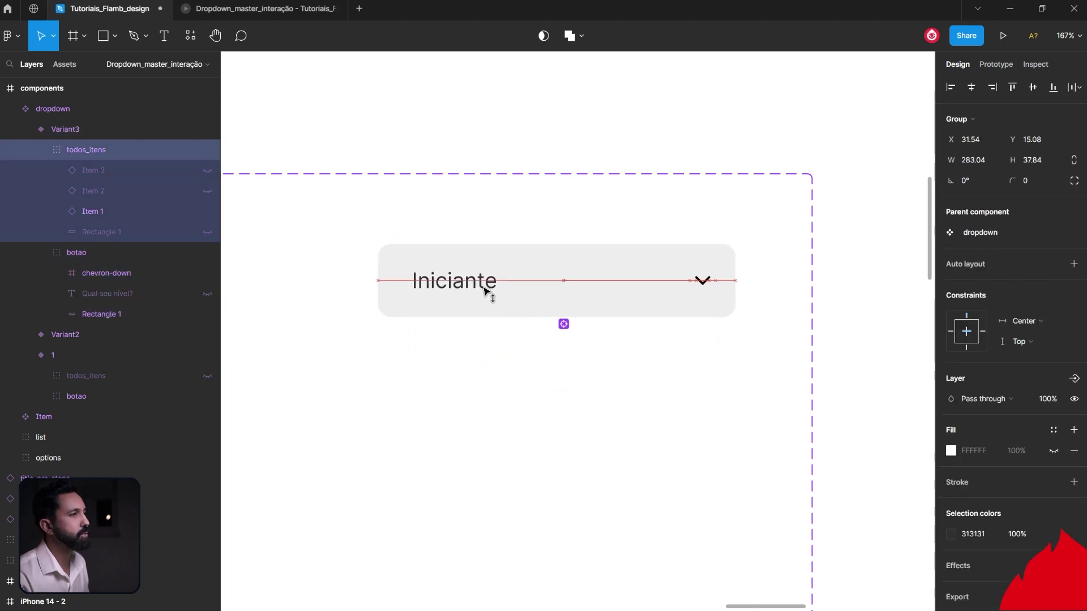
click(874, 378)
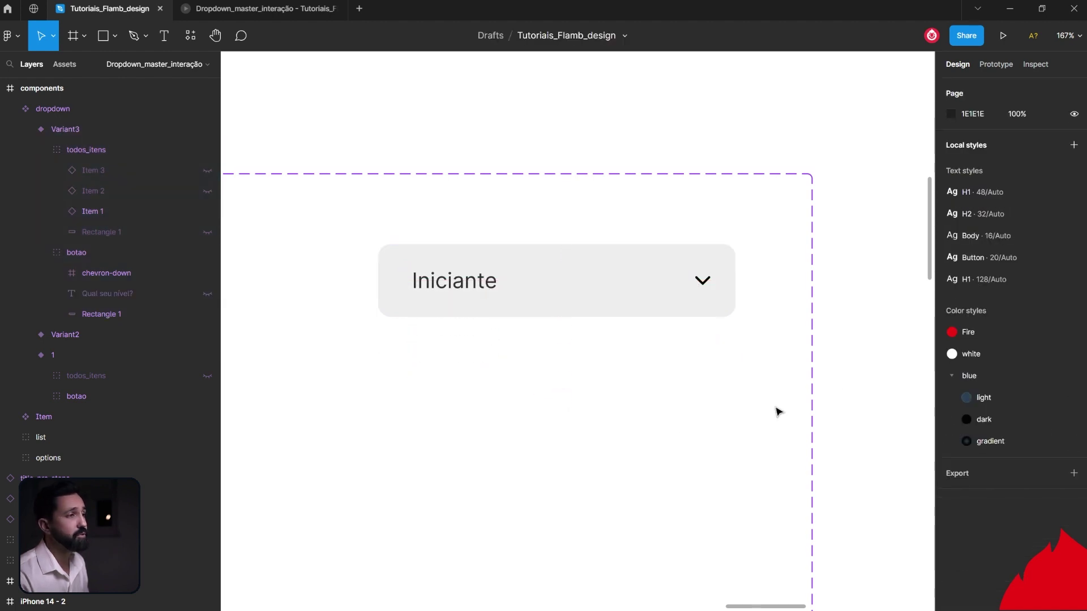
- Duplicate Variant2 as Variant4 and place it below the closed Iniciante variant
scroll(635, 419, down, 3)
scroll(635, 420, down, 2)
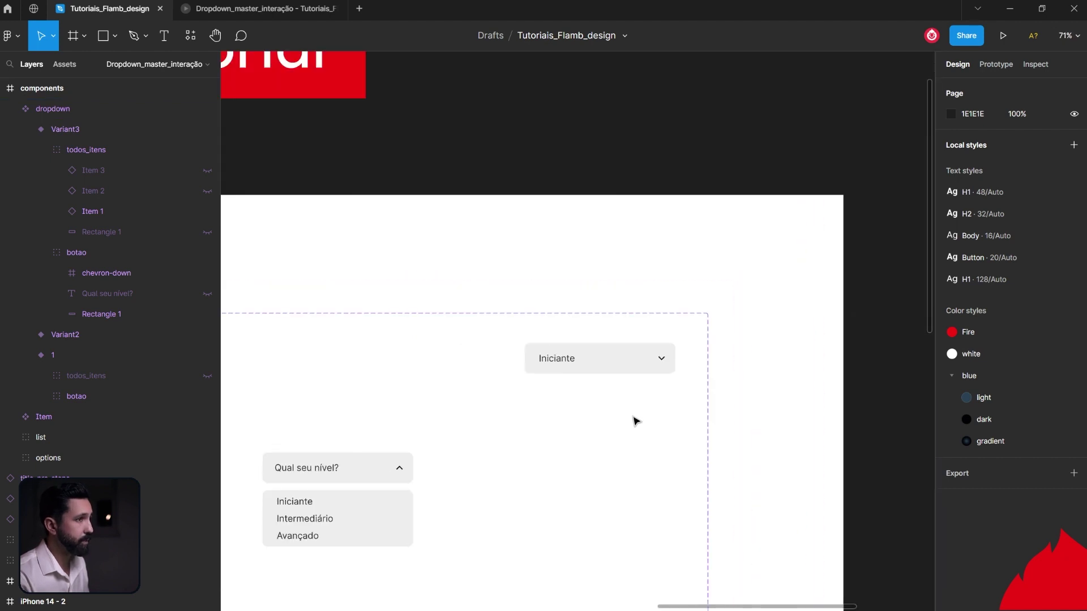
drag(579, 471, 622, 369)
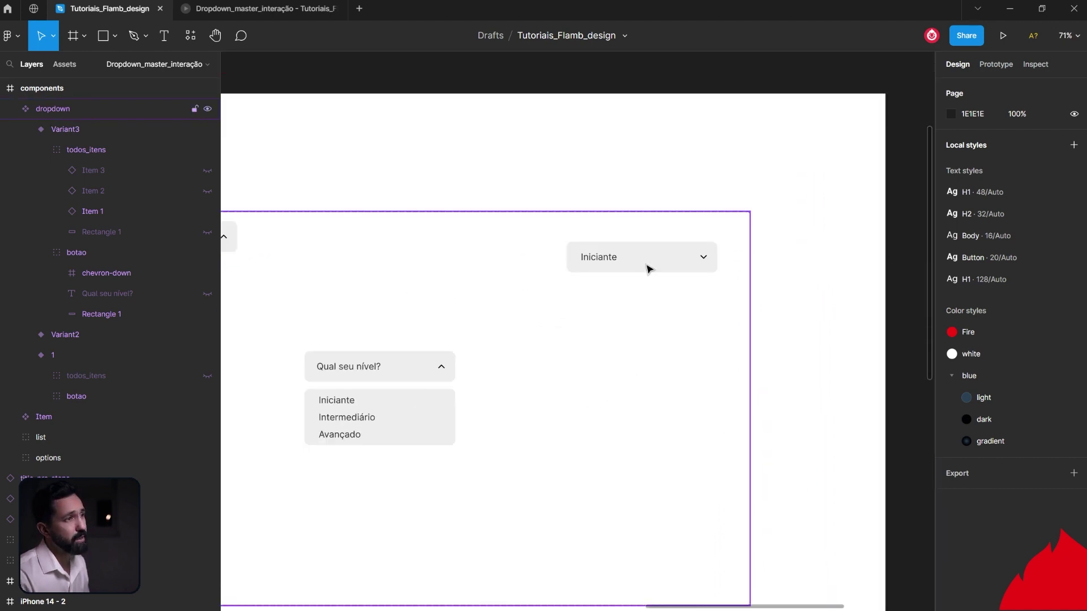
click(366, 415)
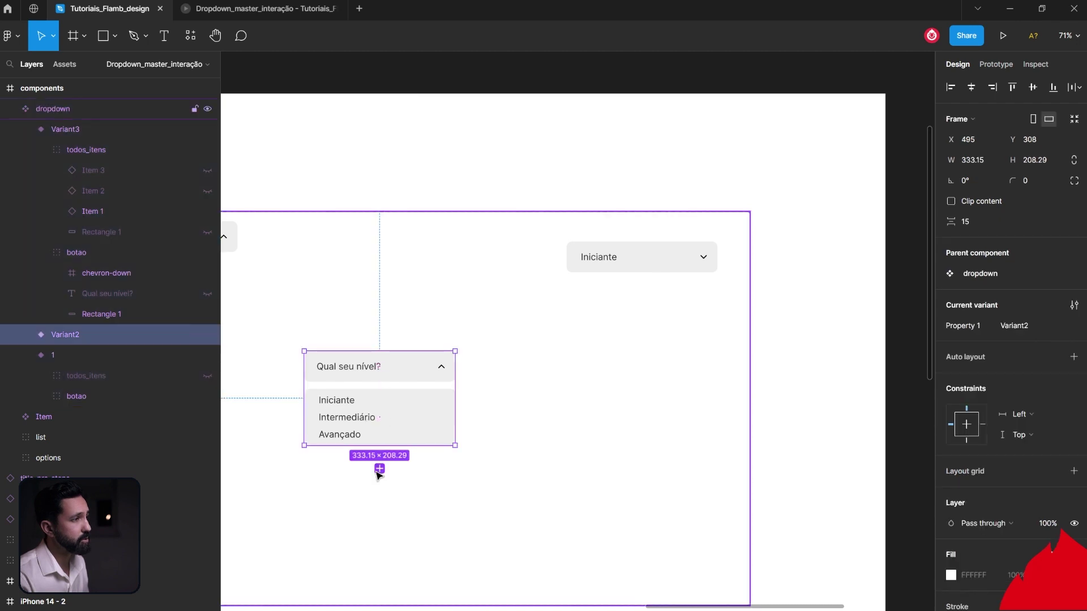
click(383, 472)
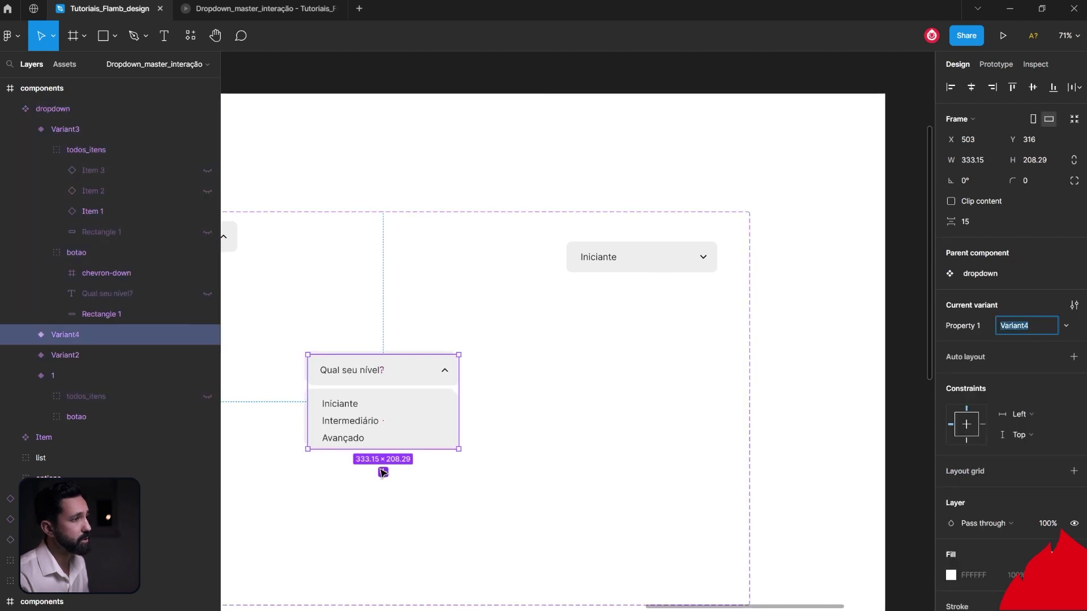
drag(393, 417, 643, 416)
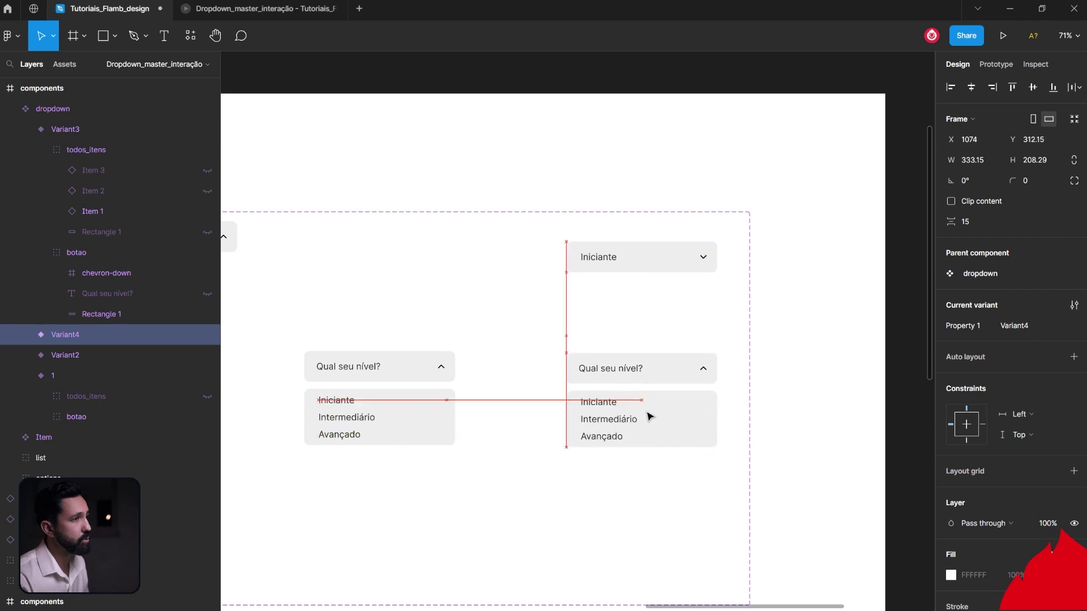
drag(643, 416, 647, 410)
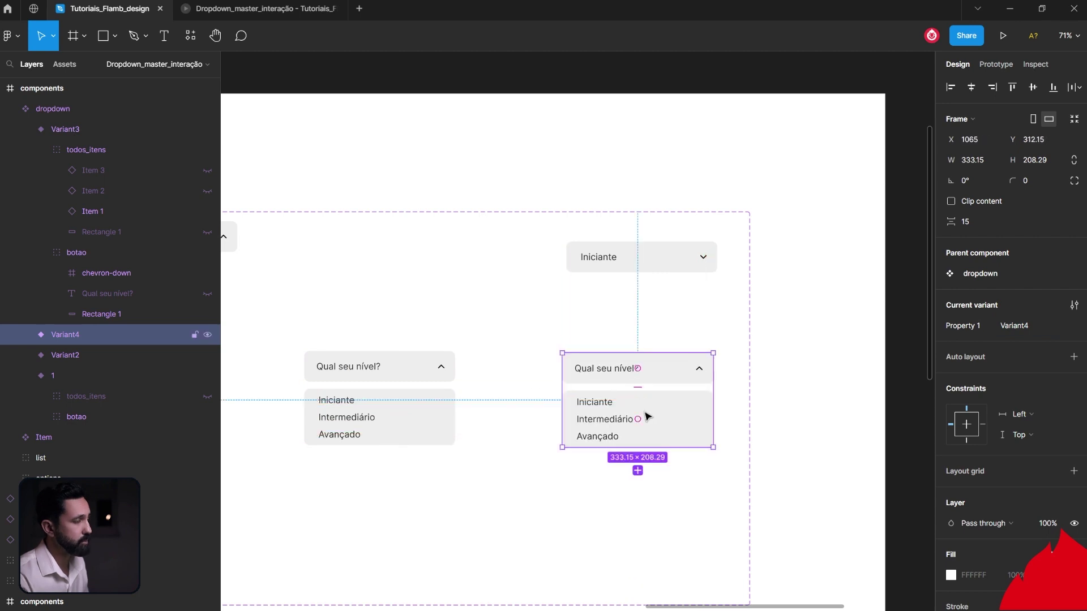
- Hide Variant4's question text plus its Iniciante and Avançado options
click(647, 410)
ctrl+click(601, 336)
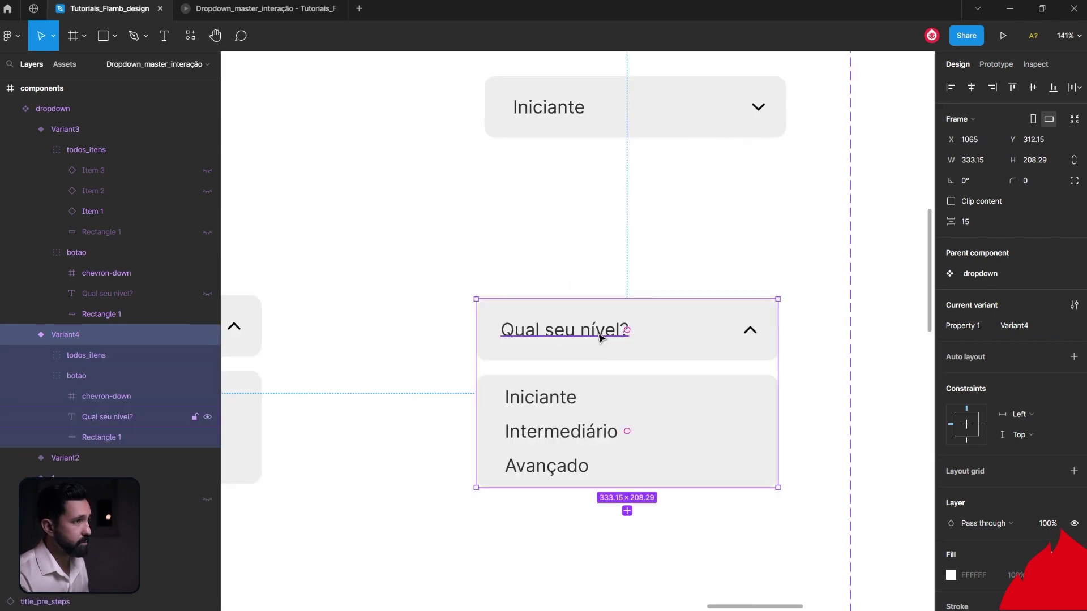
click(1074, 347)
ctrl+click(562, 397)
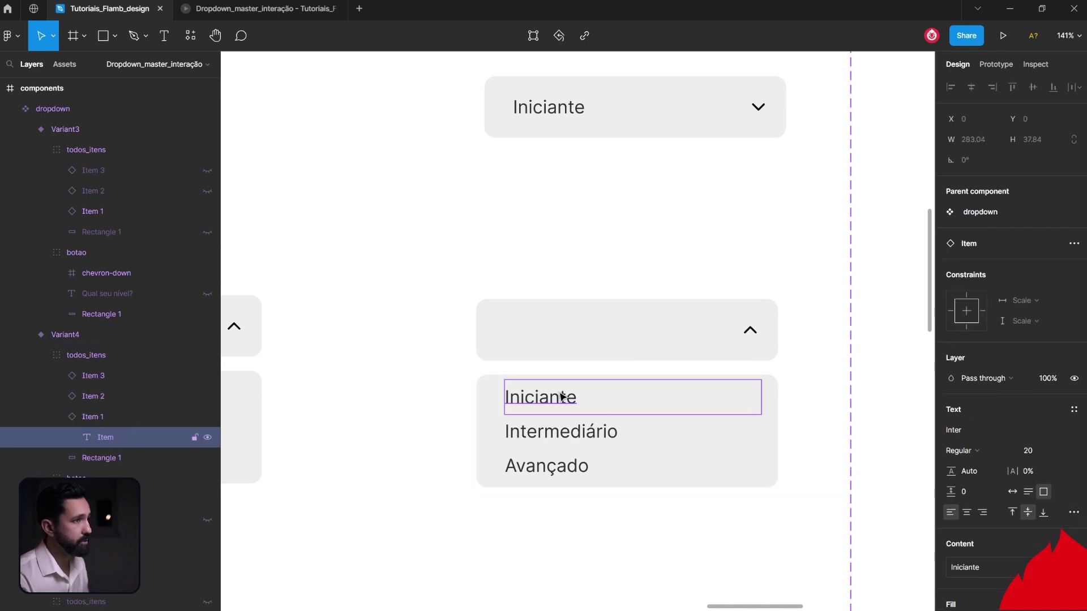
click(1074, 378)
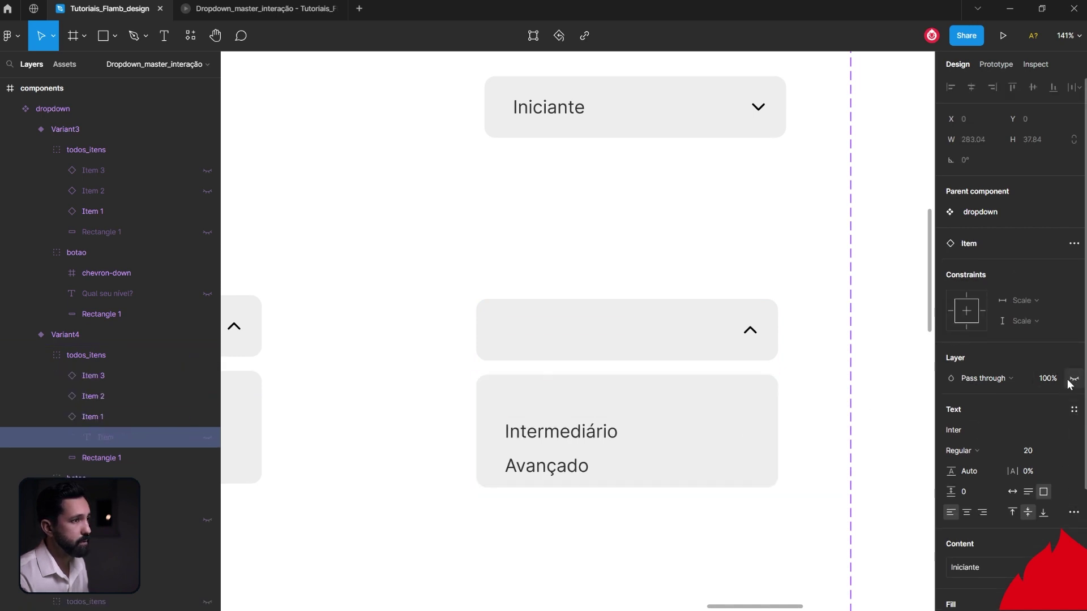
click(566, 473)
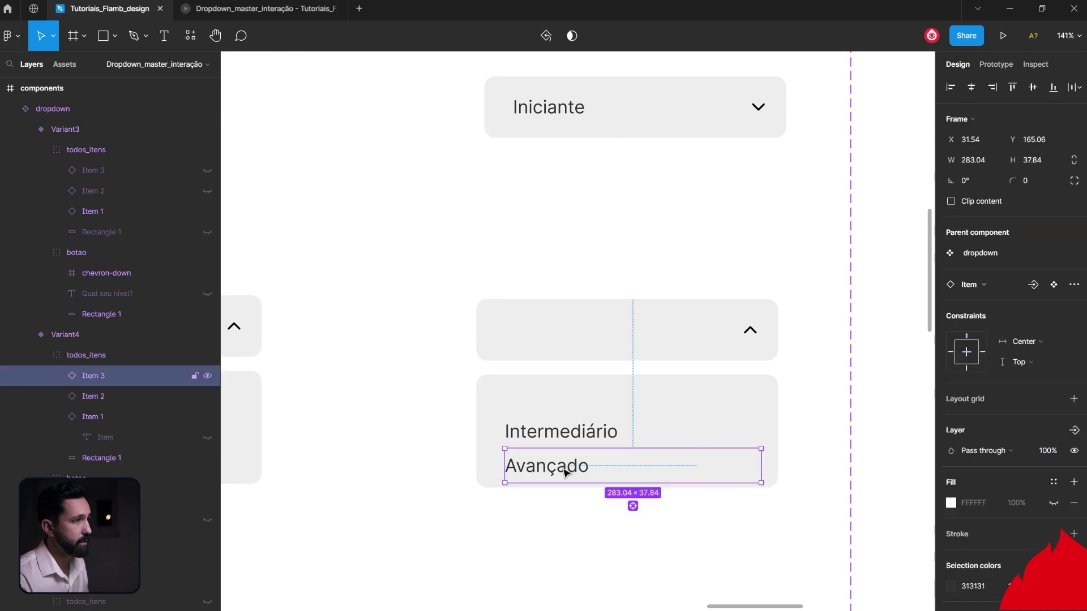
click(1071, 451)
- Move Intermediário into Variant4's header row and hide the list background fill
click(615, 433)
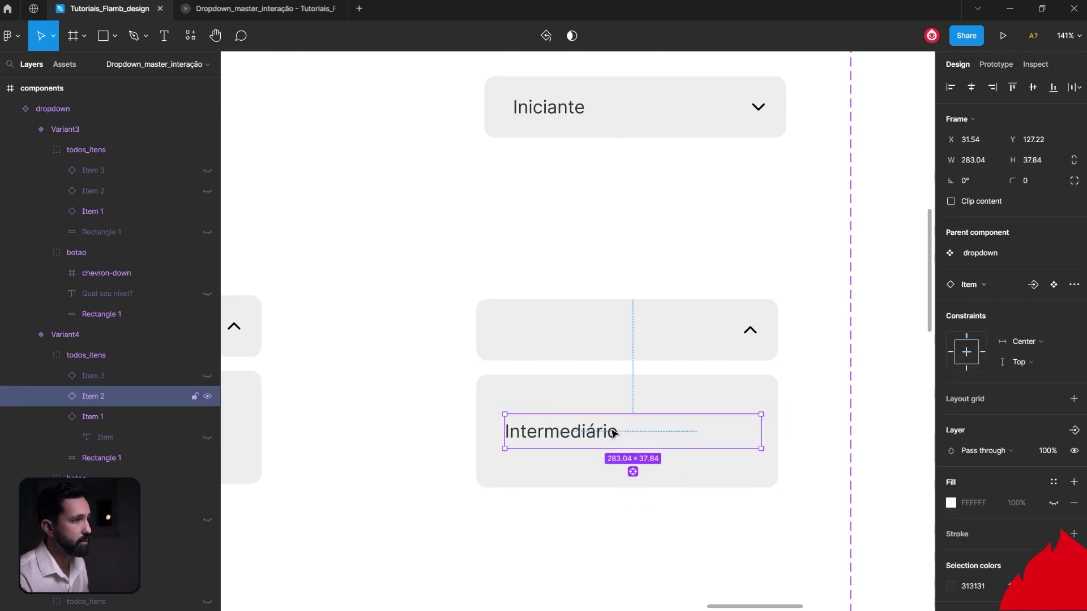
drag(614, 433, 612, 345)
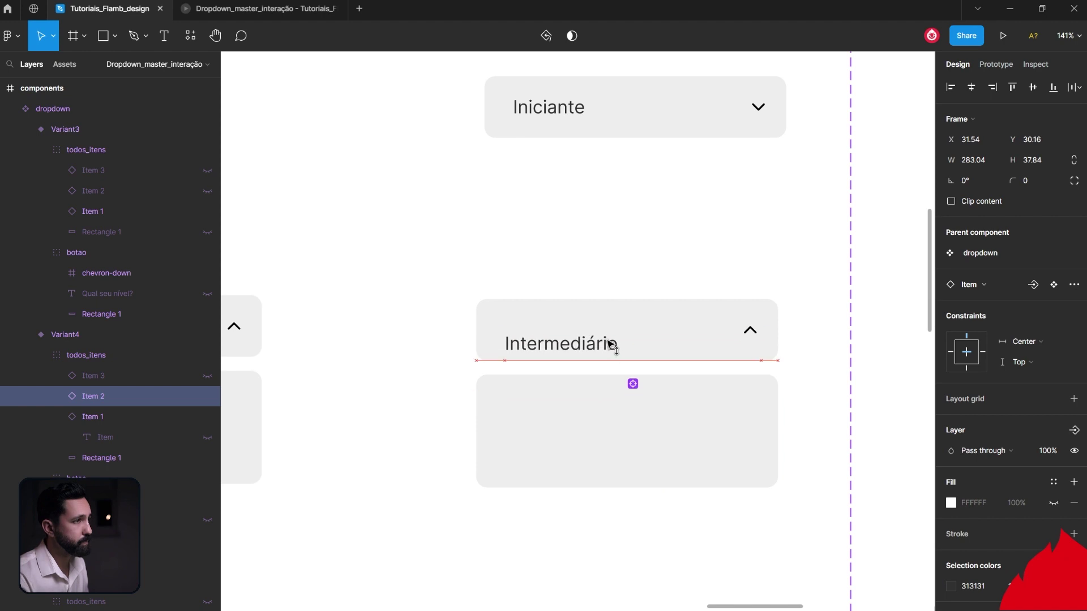
drag(612, 346, 608, 334)
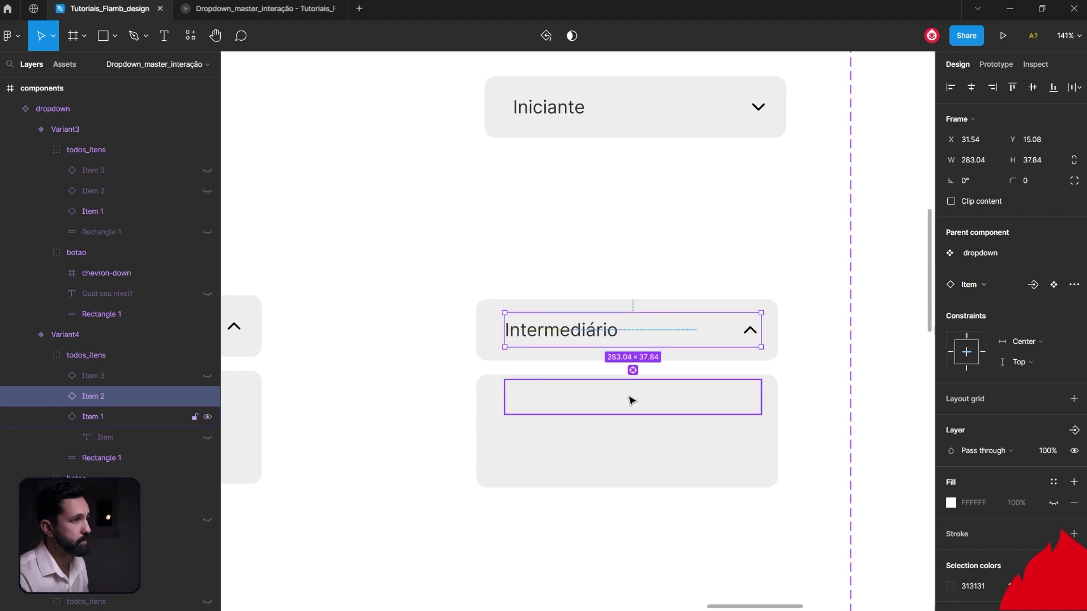
click(487, 476)
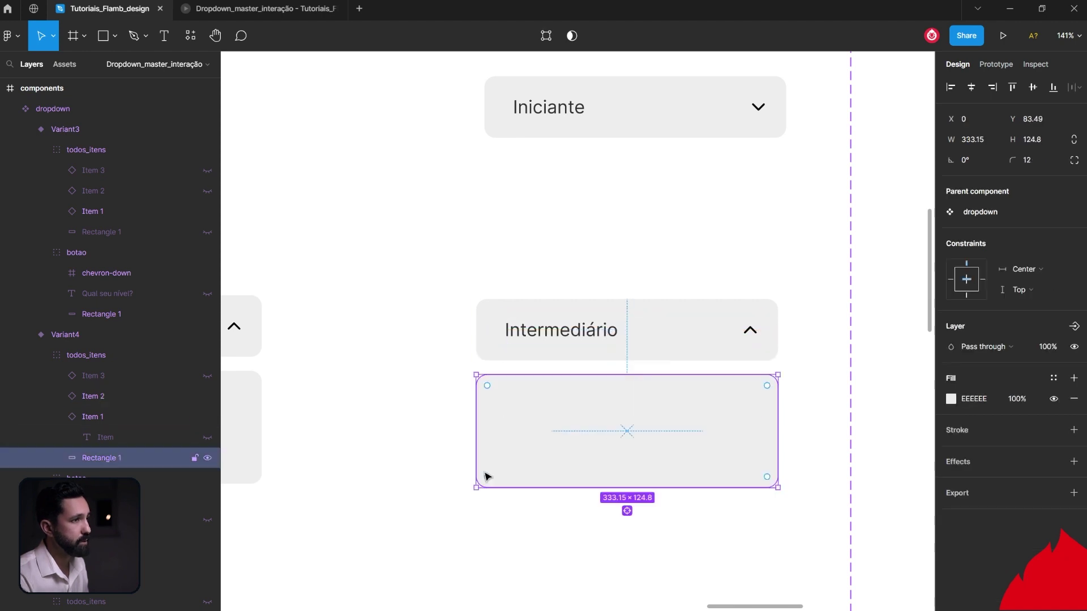
click(1054, 400)
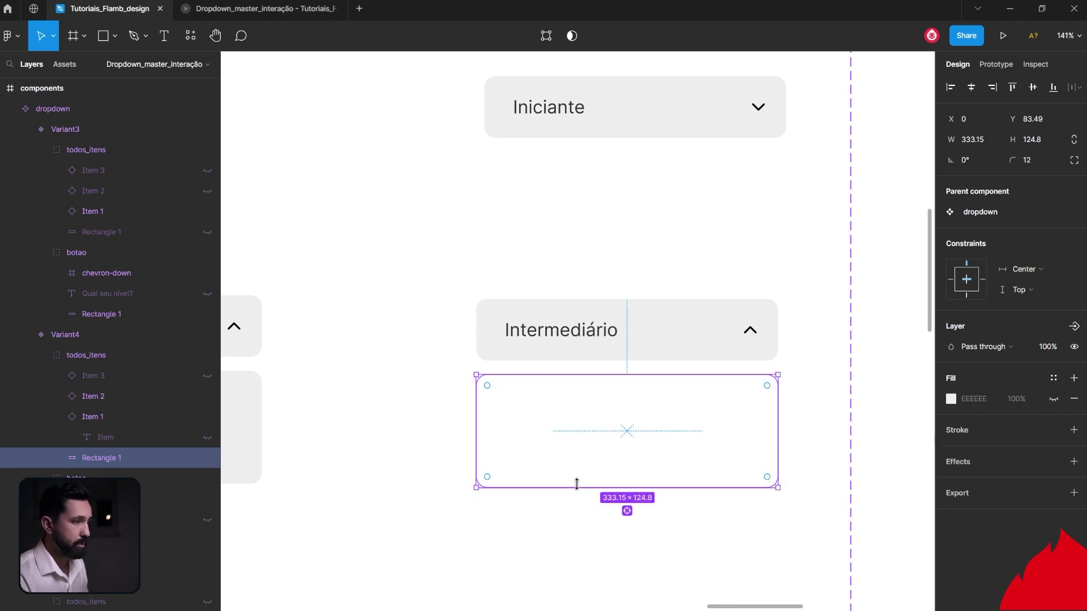
scroll(577, 484, down, 1)
scroll(576, 484, down, 2)
scroll(577, 484, down, 3)
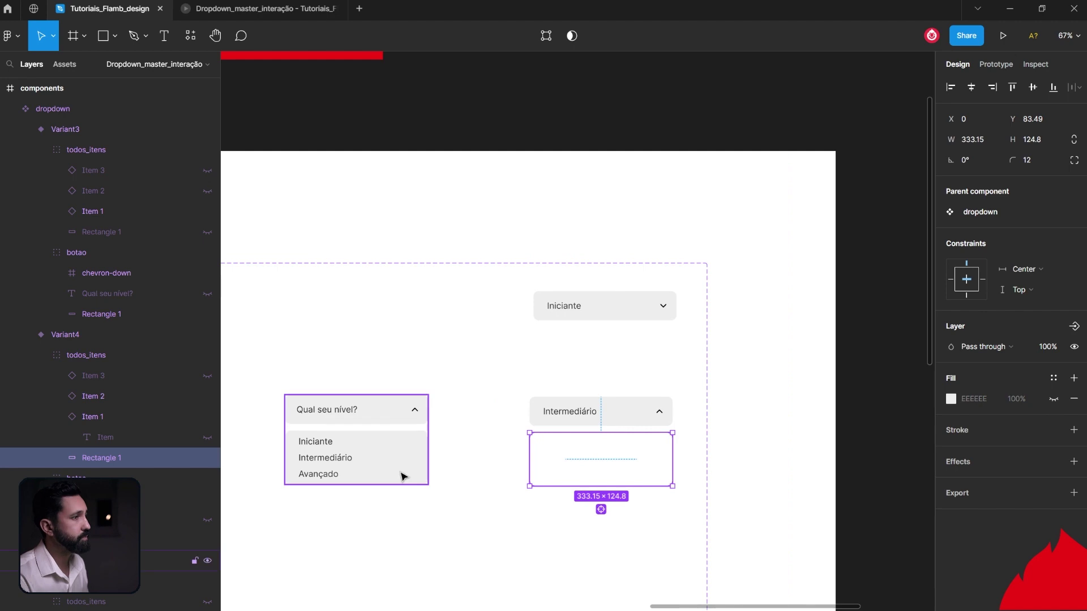
- Rotate the Intermediário variant's chevron 180° so it points down
key(Escape)
scroll(581, 425, up, 2)
click(739, 408)
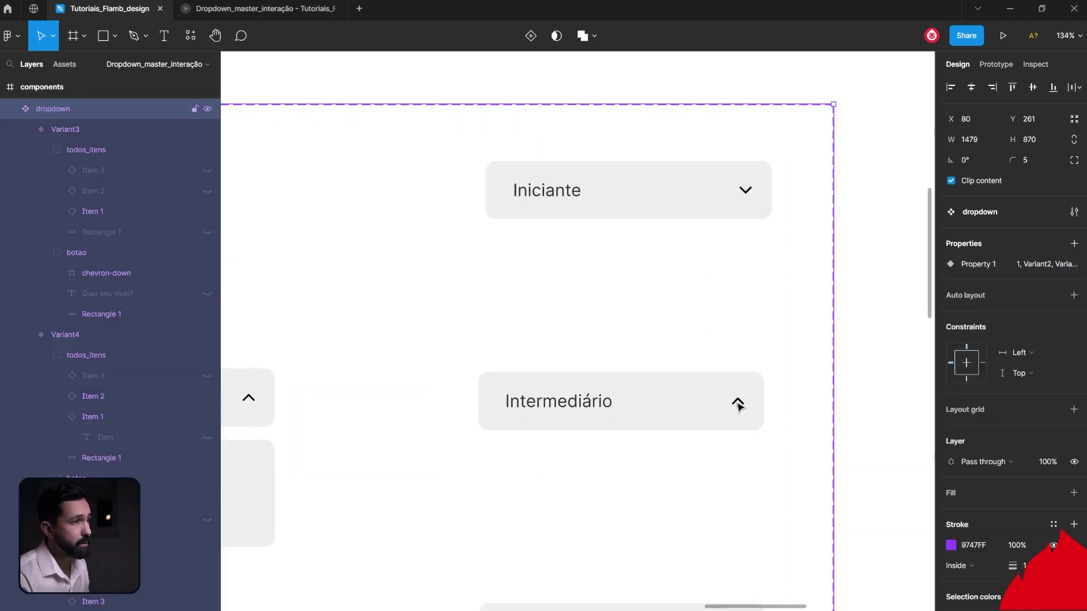
double_click(739, 407)
double_click(739, 406)
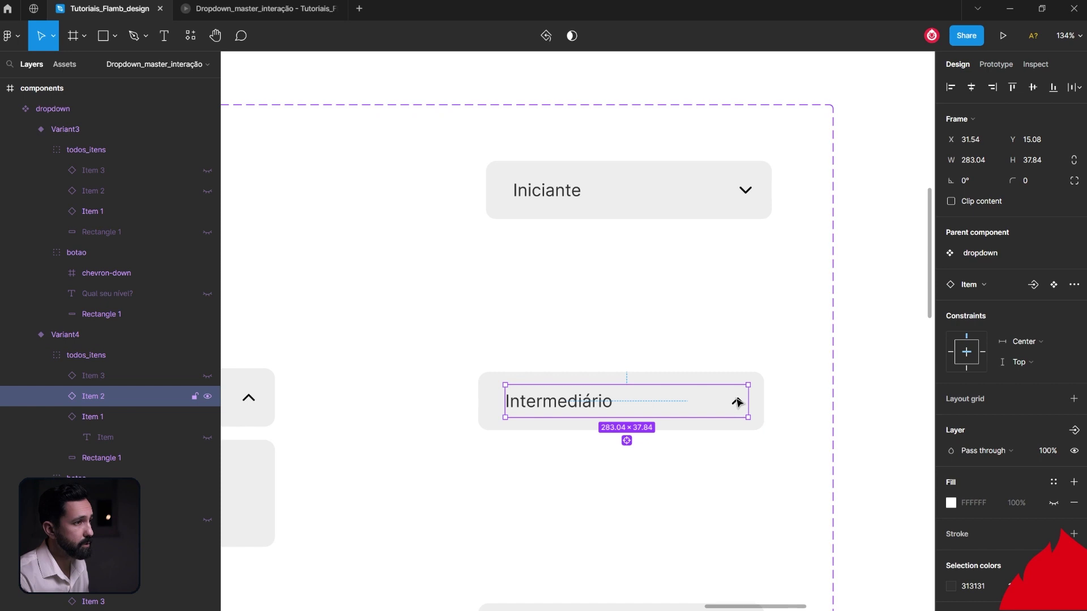
click(776, 406)
ctrl+scroll(762, 406, up, 5)
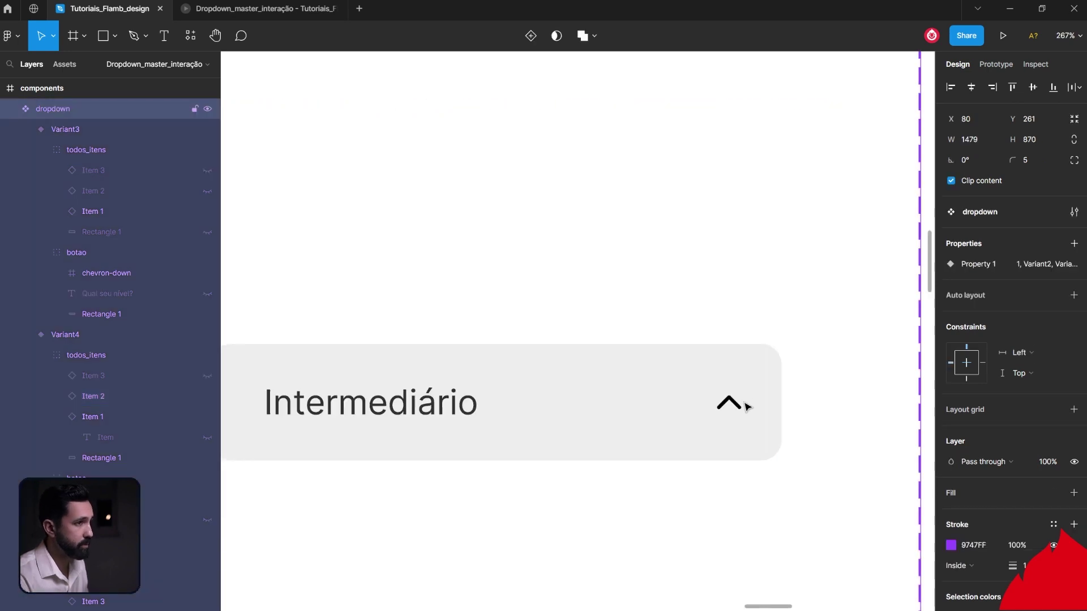
click(759, 380)
double_click(730, 402)
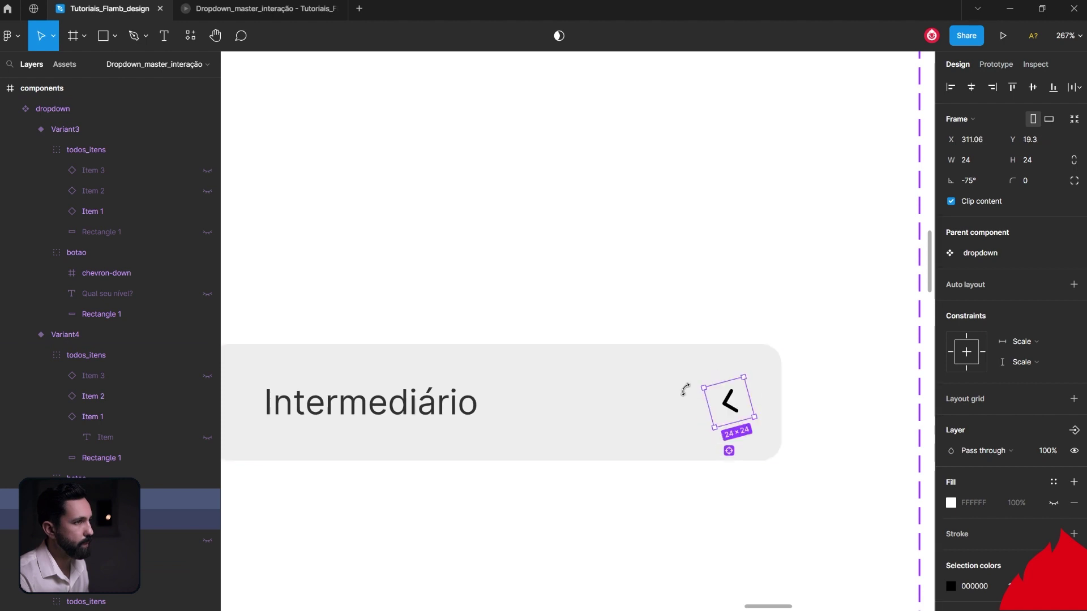
drag(752, 378, 691, 444)
- Rotate the Avançado variant's chevron 180° so it points down
scroll(695, 453, down, 3)
scroll(695, 453, down, 3)
drag(753, 383, 691, 449)
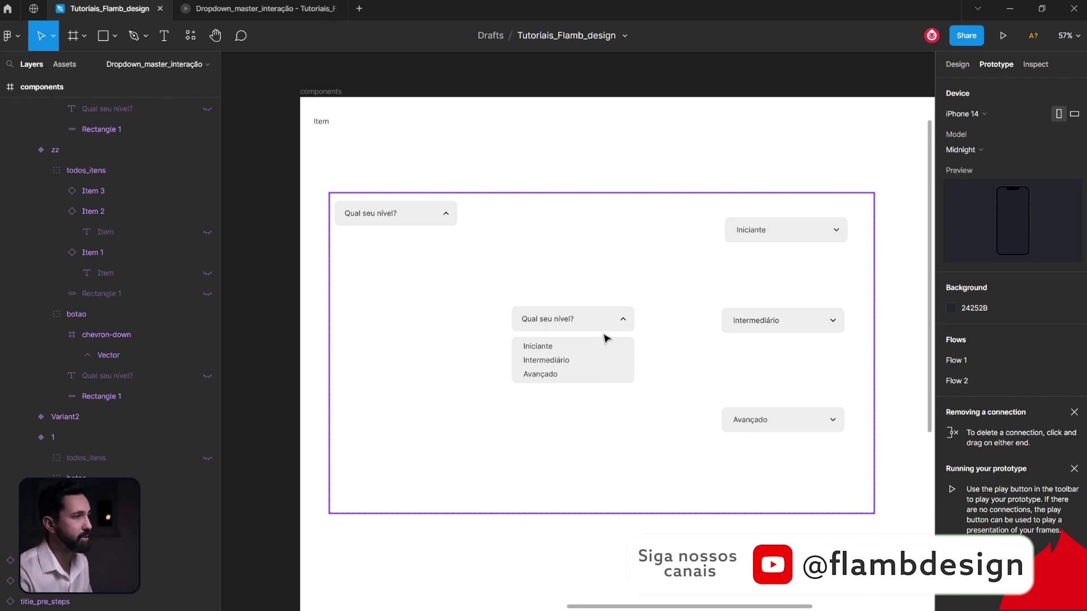
- Link a tap on the closed Qual seu nível? header to Change to Variant2
ctrl+scroll(604, 338, up, 5)
scroll(607, 345, up, 3)
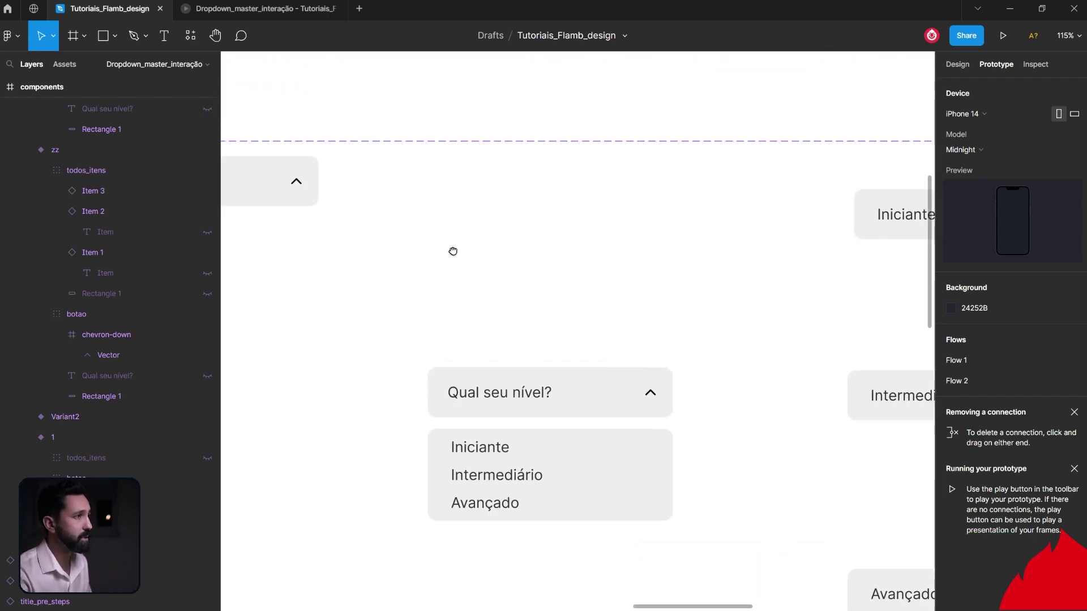
drag(453, 251, 608, 270)
click(415, 188)
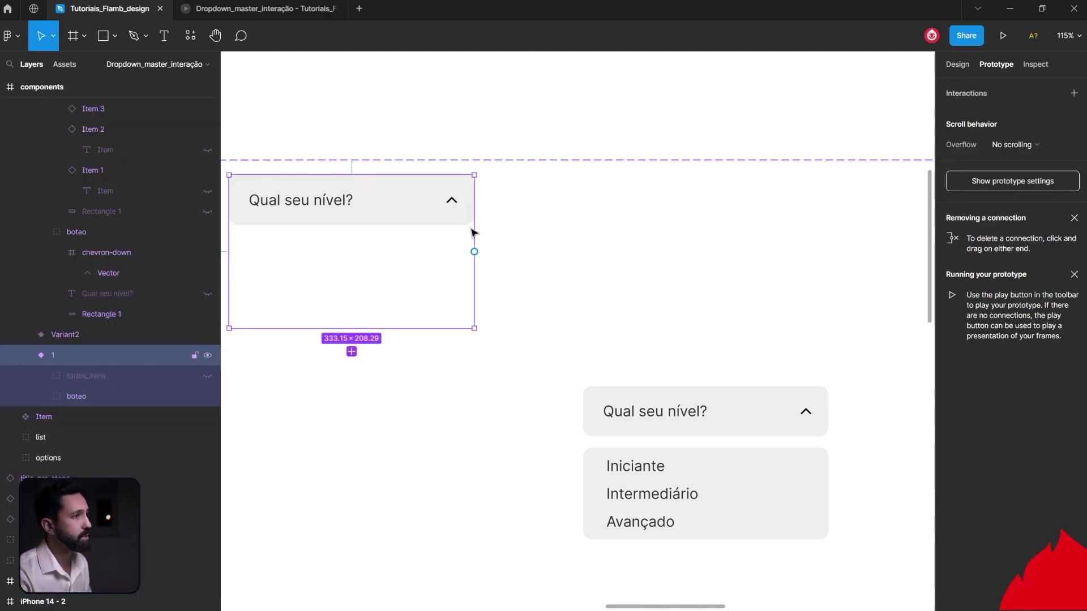
drag(404, 257, 527, 279)
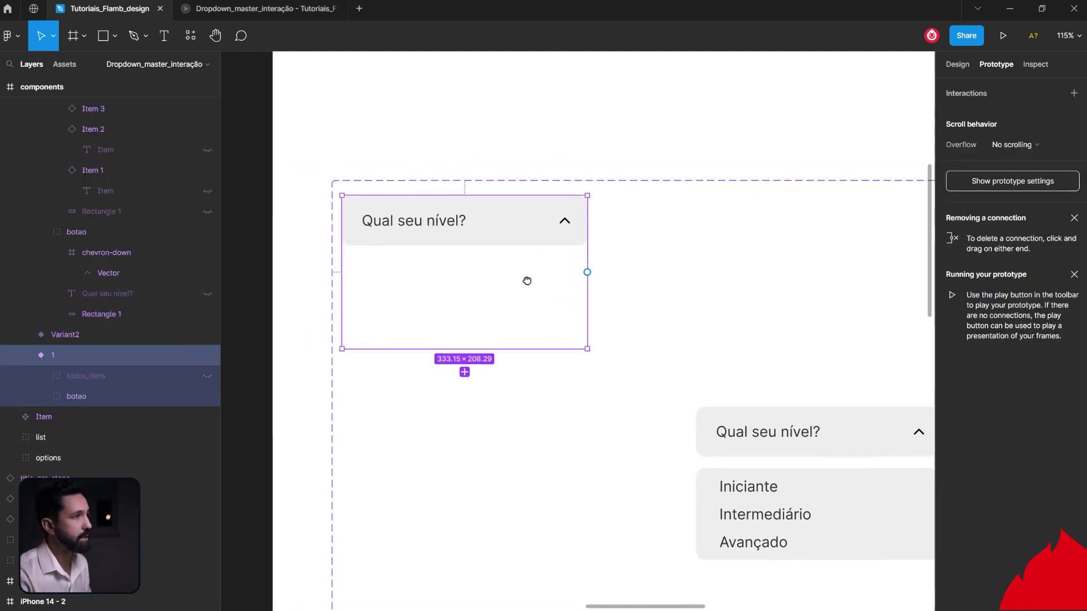
click(510, 230)
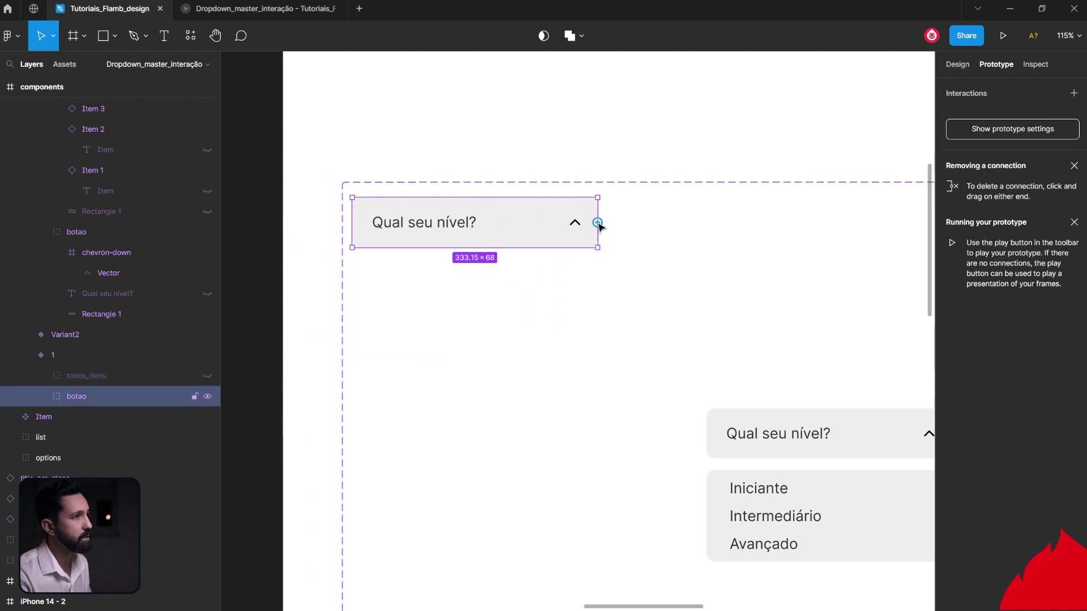
drag(598, 223, 768, 417)
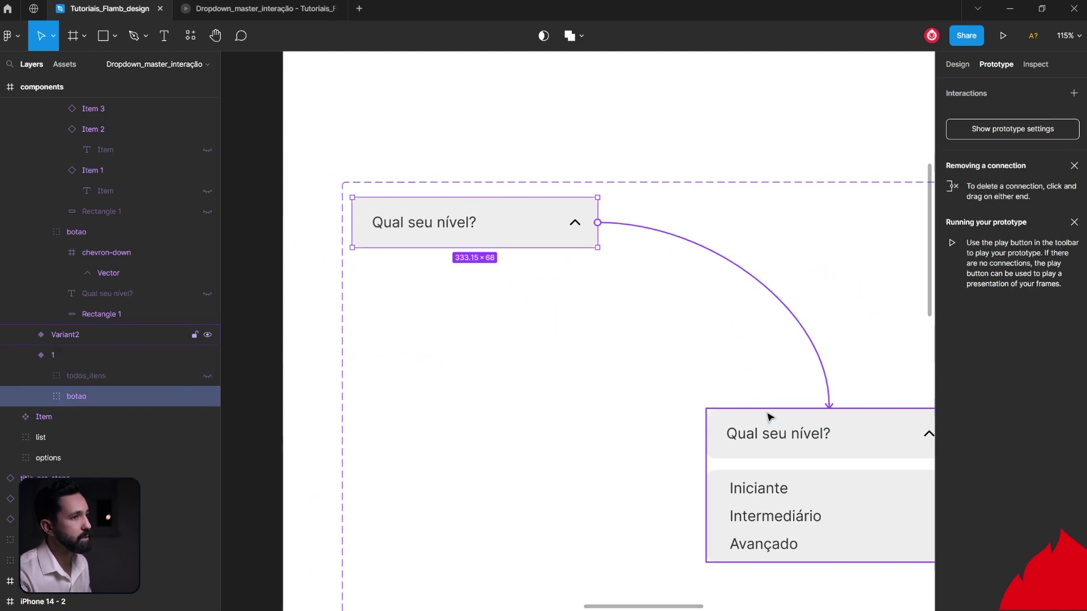
- Close the interaction details and select the Iniciante option (Item 1) in the open list
scroll(733, 363, down, 3)
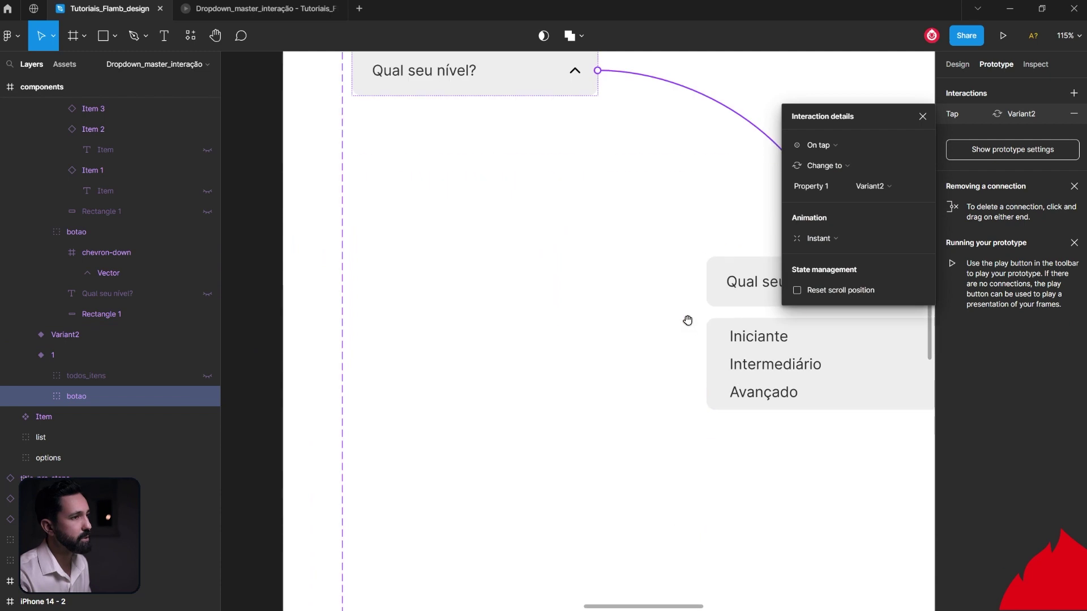
scroll(688, 320, right, 5)
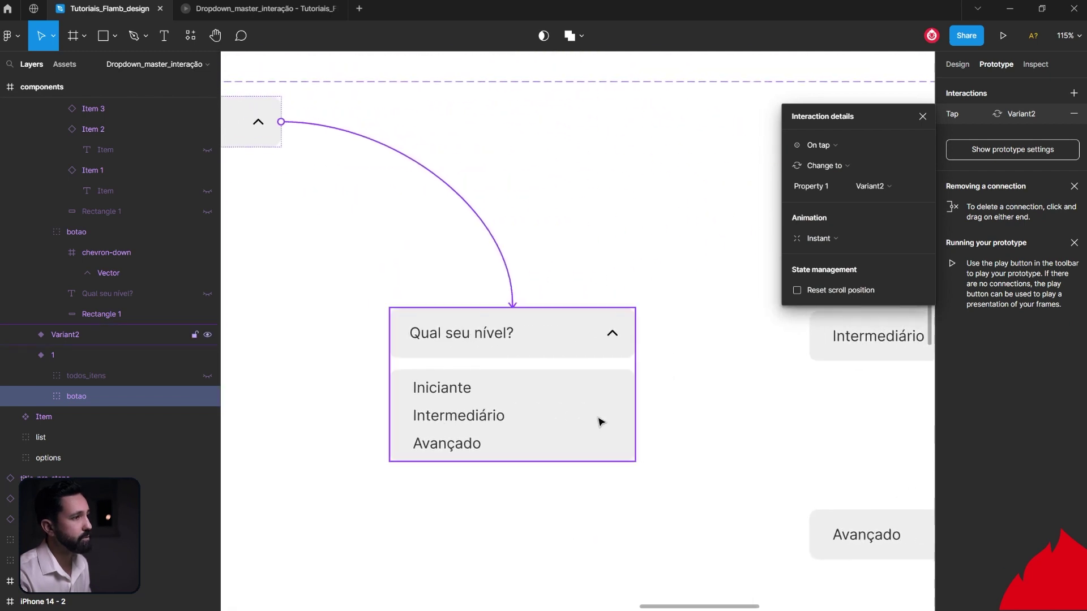
mouse_move(442, 388)
click(433, 391)
double_click(433, 392)
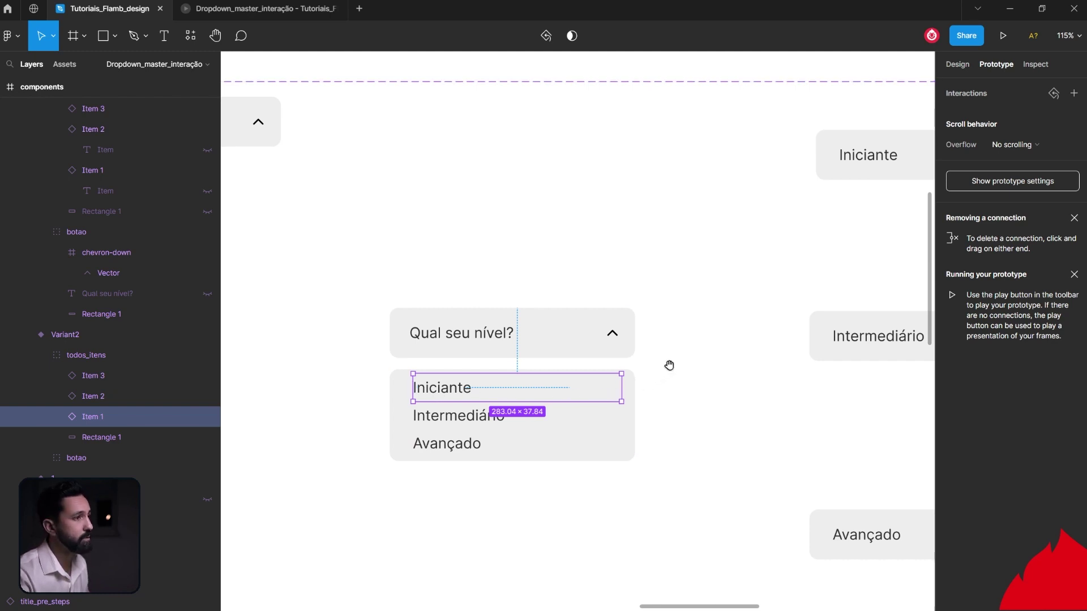
- Link Iniciante to Variant3 with Smart animate, Ease in and out, 150ms
scroll(668, 365, right, 3)
scroll(578, 378, right, 3)
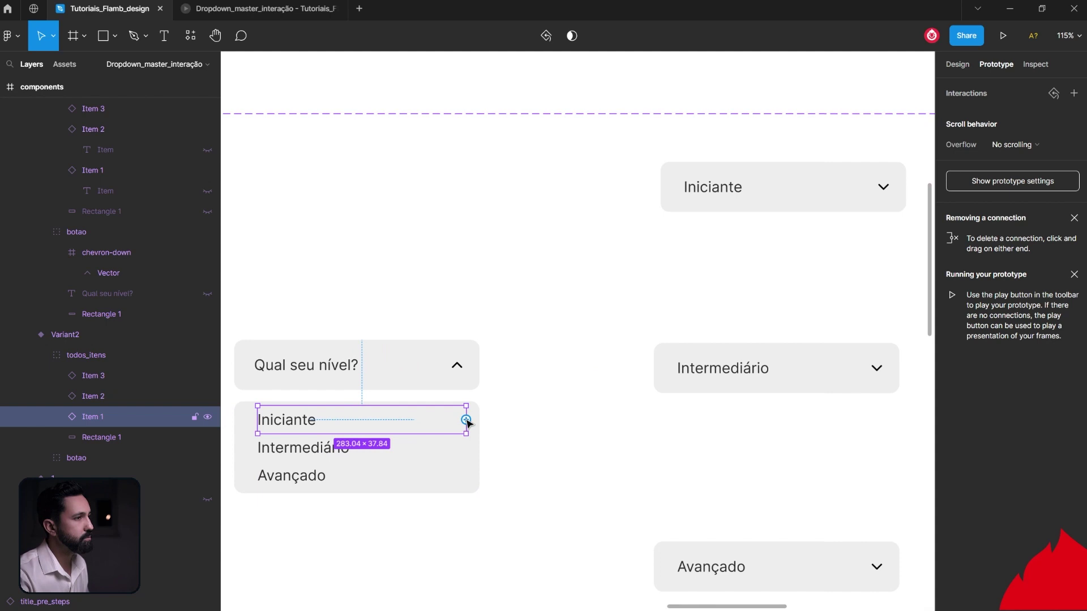
mouse_move(466, 420)
mouse_down()
mouse_move(641, 189)
mouse_move(671, 204)
mouse_up()
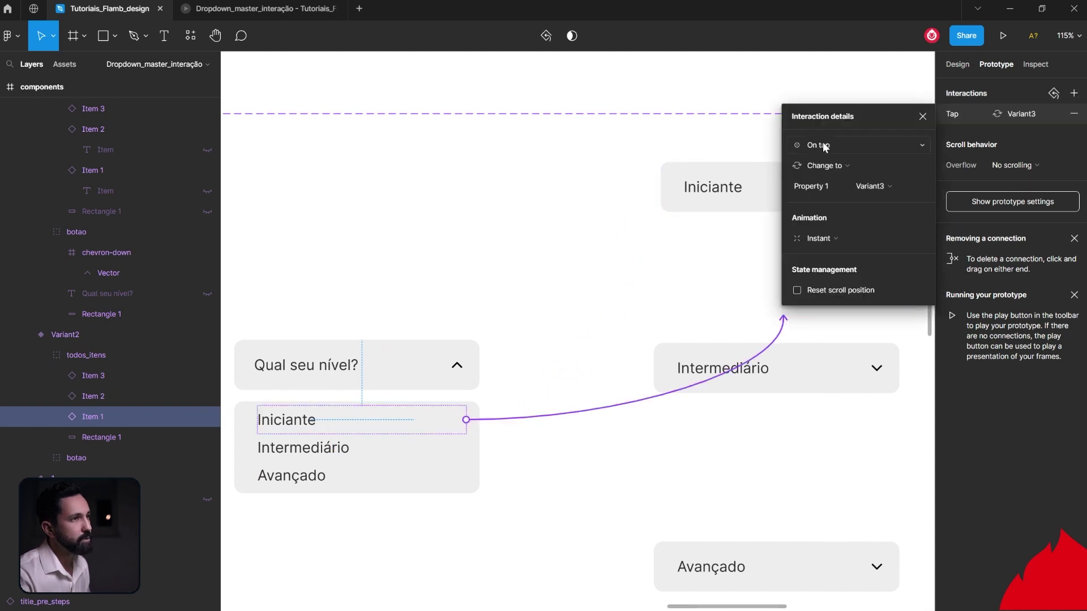
click(829, 242)
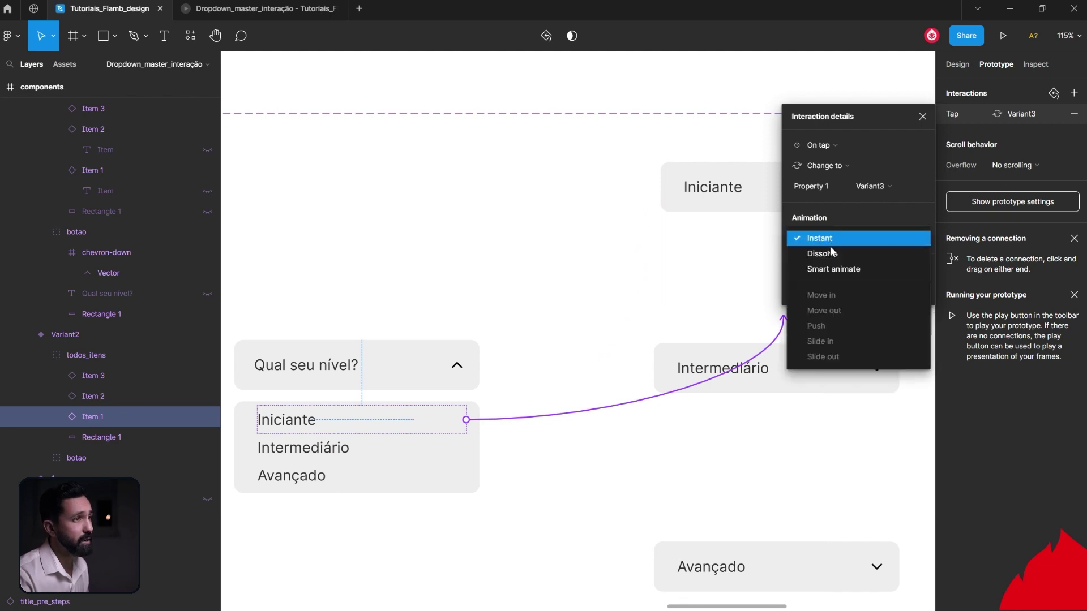
click(831, 269)
text(150ms)
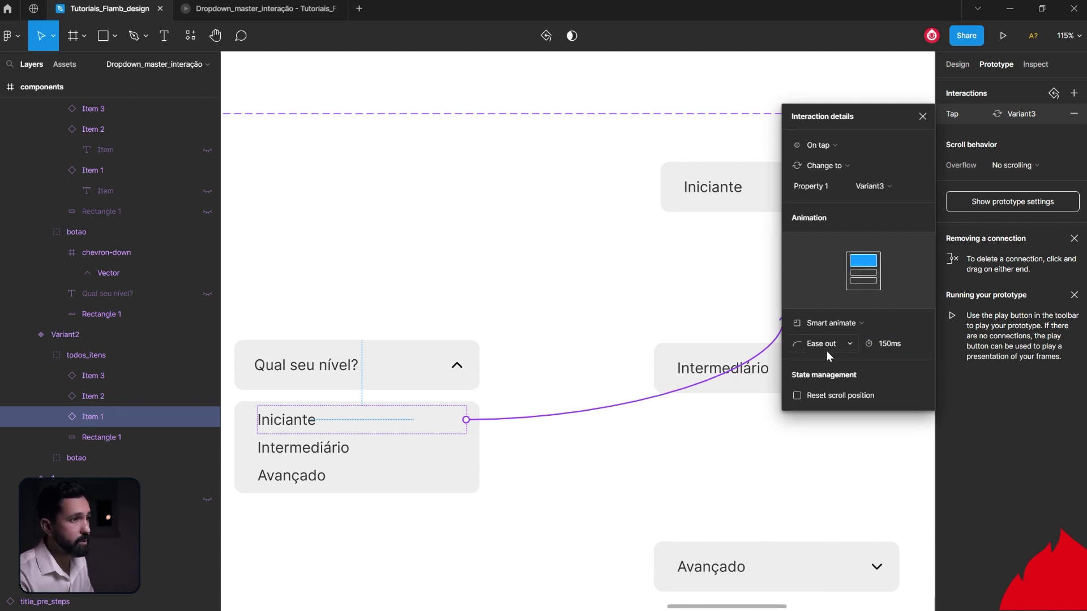
click(826, 350)
click(828, 359)
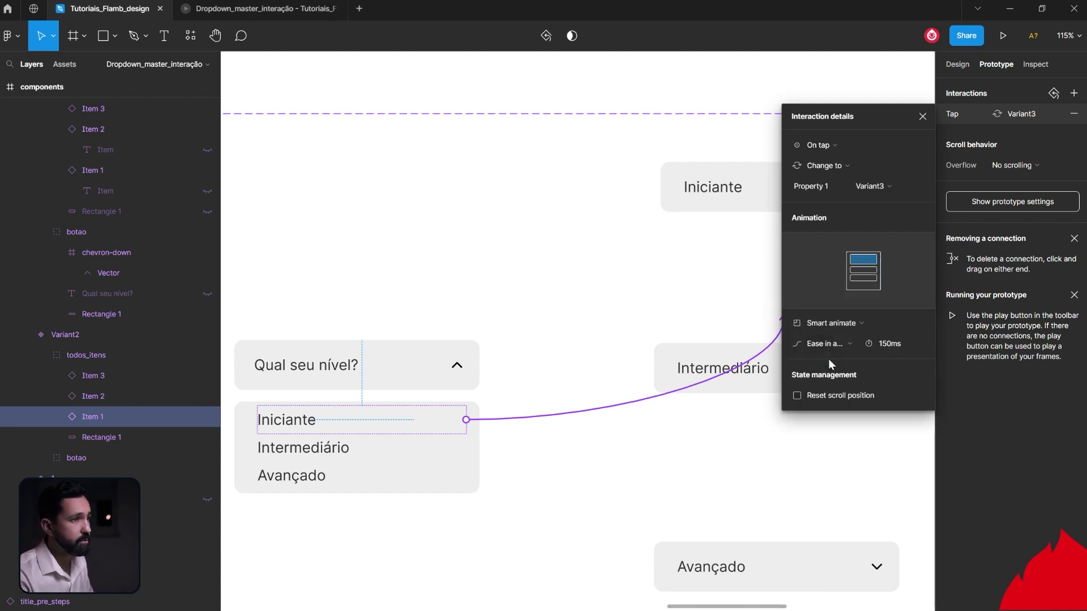
drag(778, 317, 690, 327)
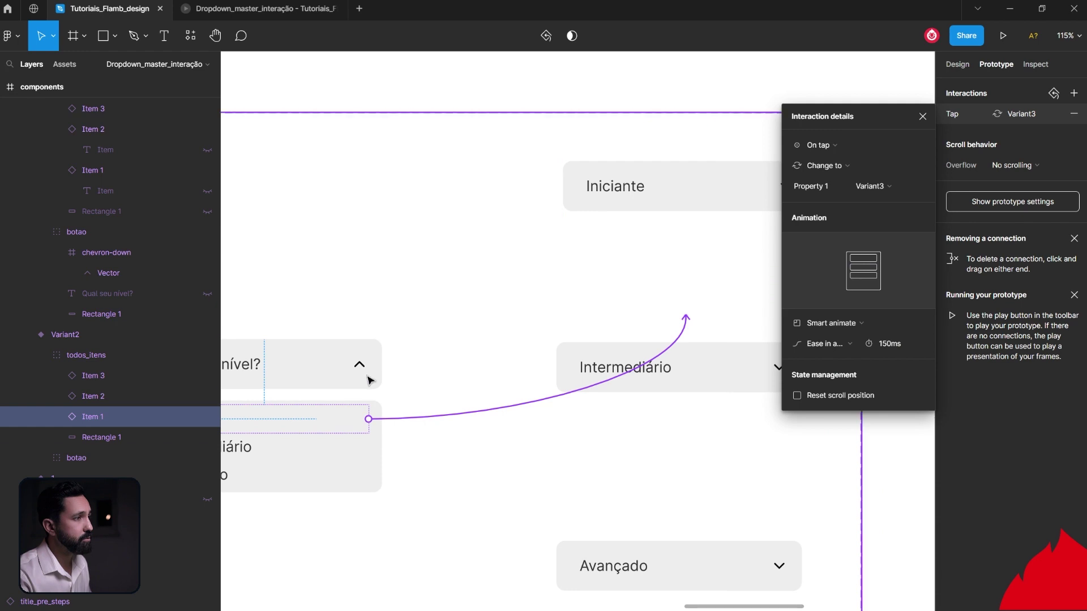
click(683, 259)
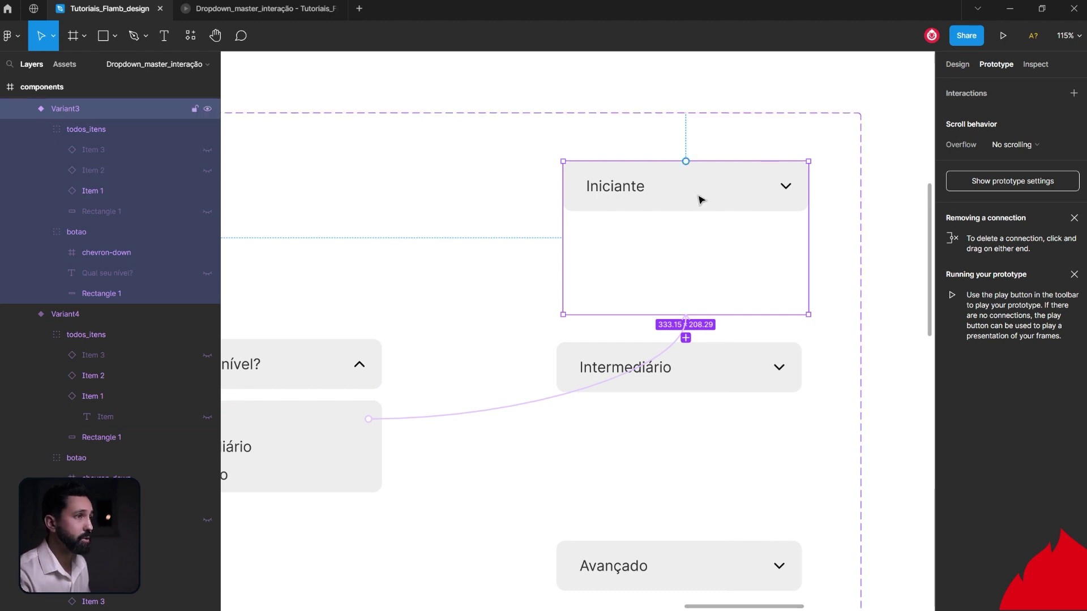
- Link the Iniciante variant's header tap back to the open Variant2 list
click(582, 191)
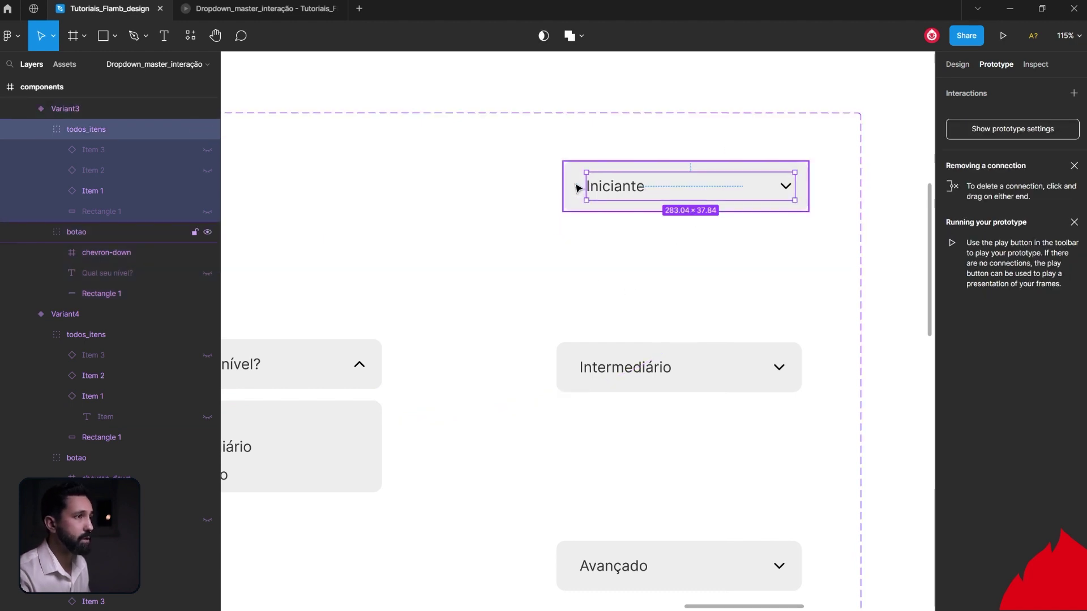
click(575, 185)
scroll(592, 202, left, 5)
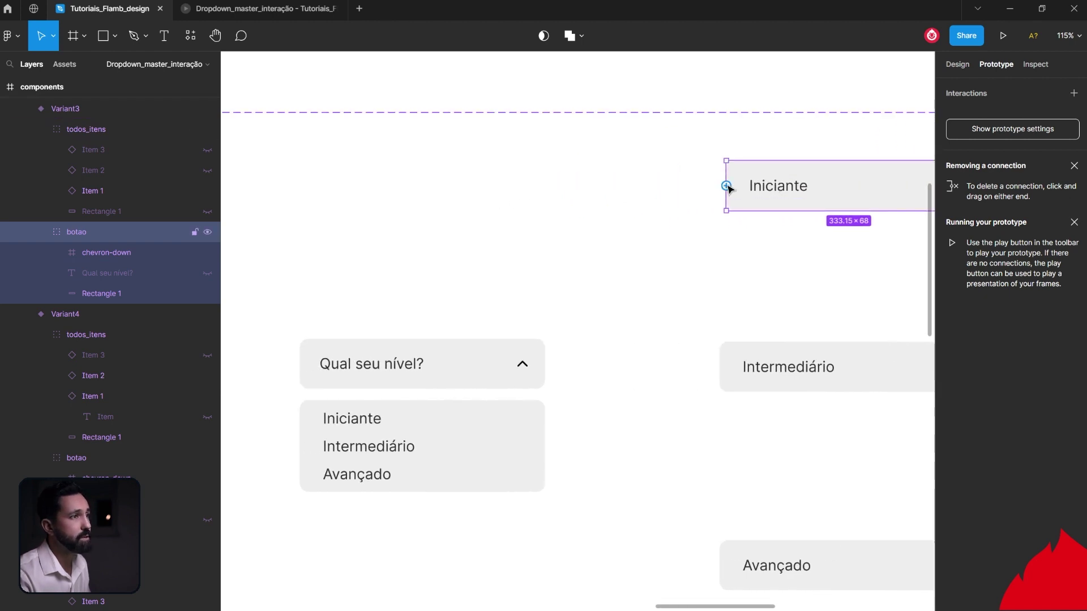
drag(694, 196, 520, 465)
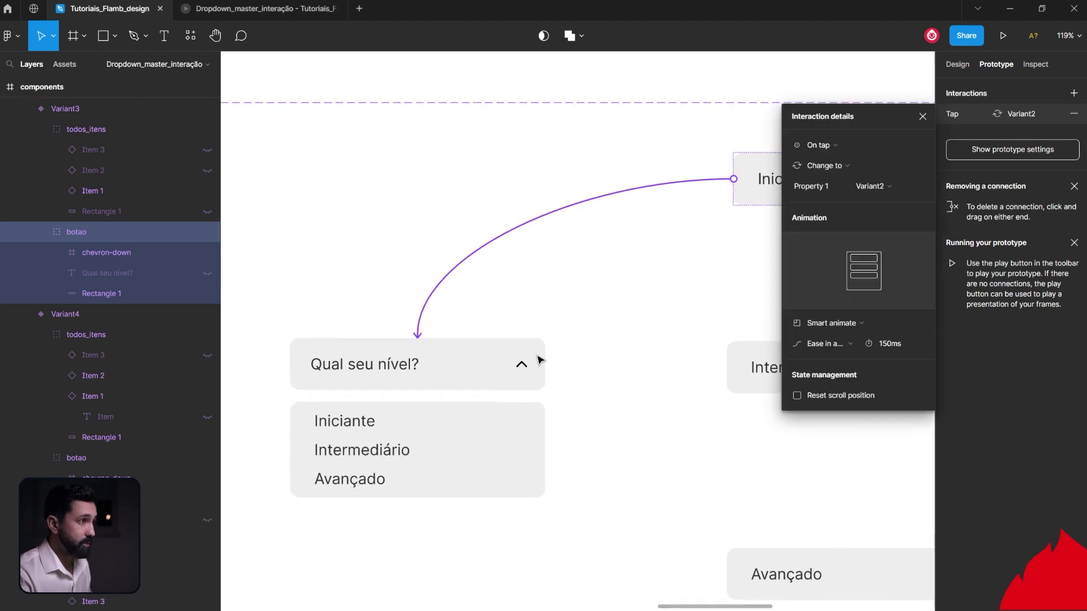
ctrl+scroll(539, 358, down, 5)
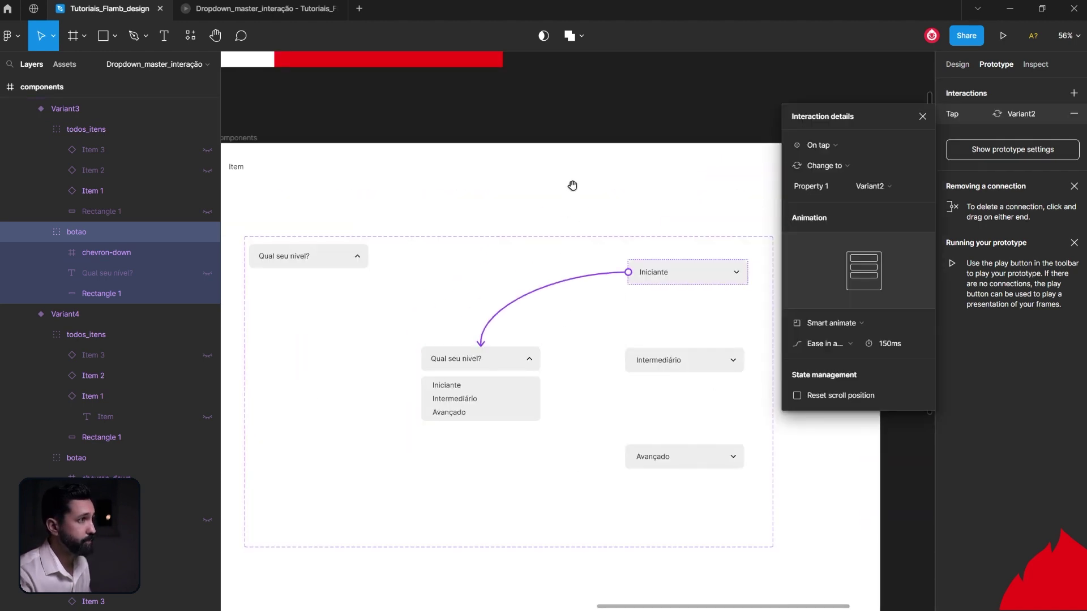
- Find the dropdown via a 'dro' component search and place an instance in the iPhone 14 - 2 frame
click(191, 36)
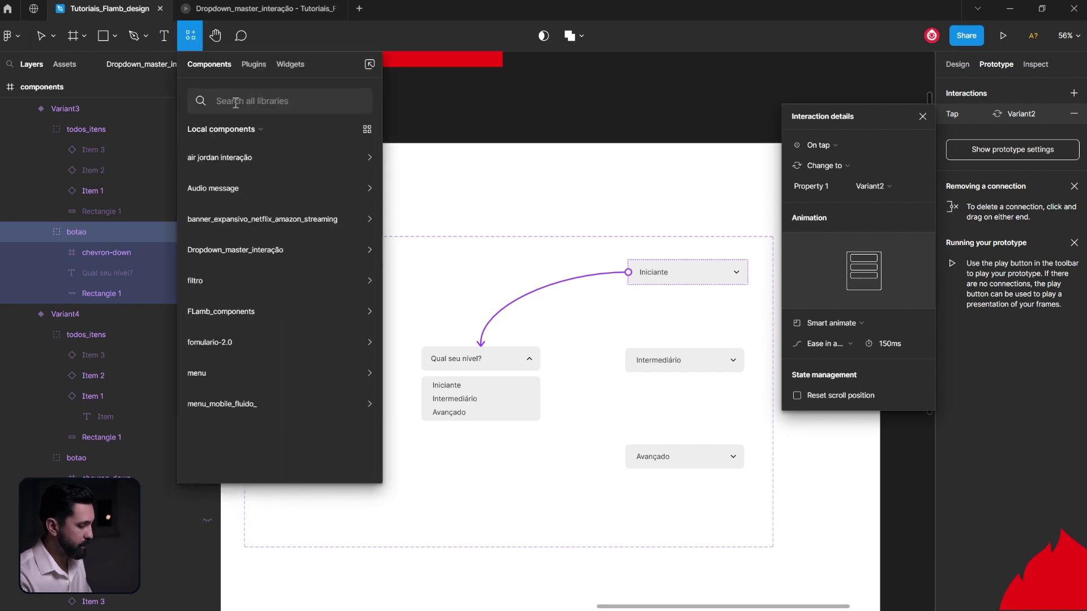
text(drod)
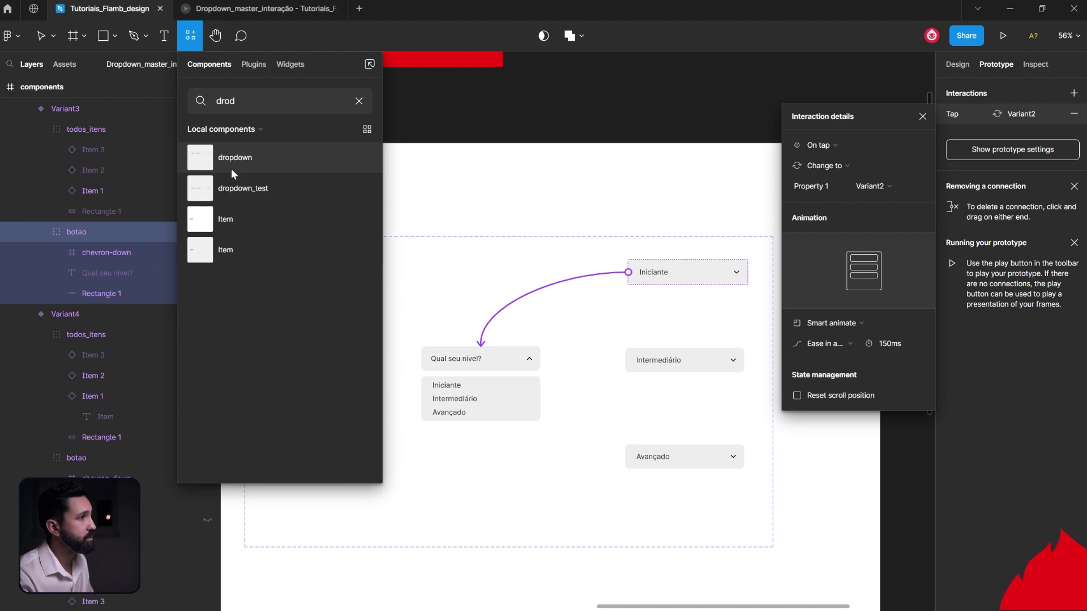
drag(246, 158, 747, 187)
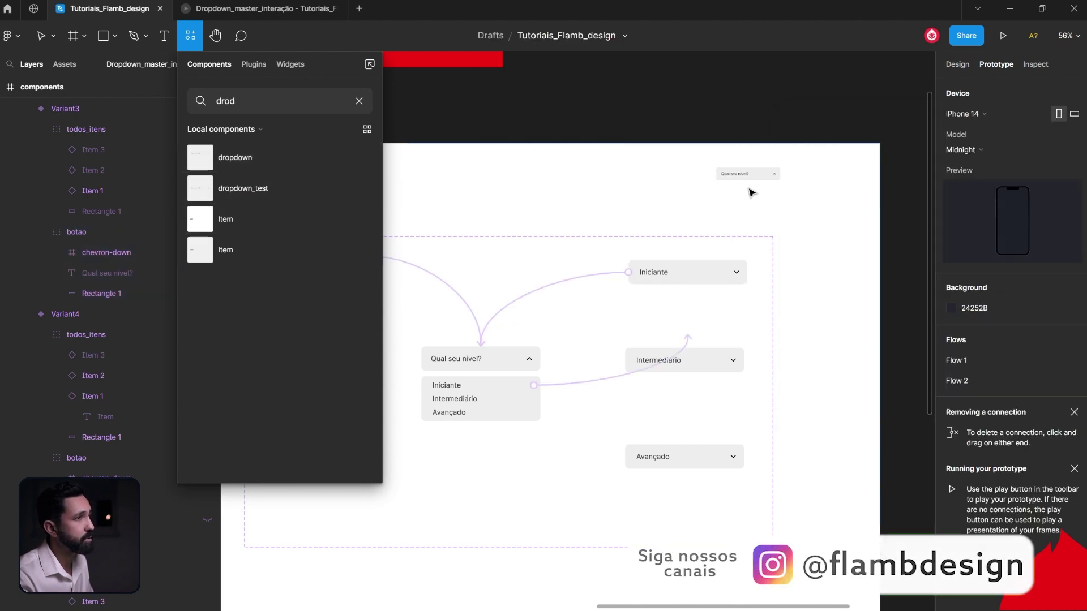
mouse_move(748, 187)
mouse_down()
mouse_move(852, 250)
mouse_move(815, 247)
mouse_up()
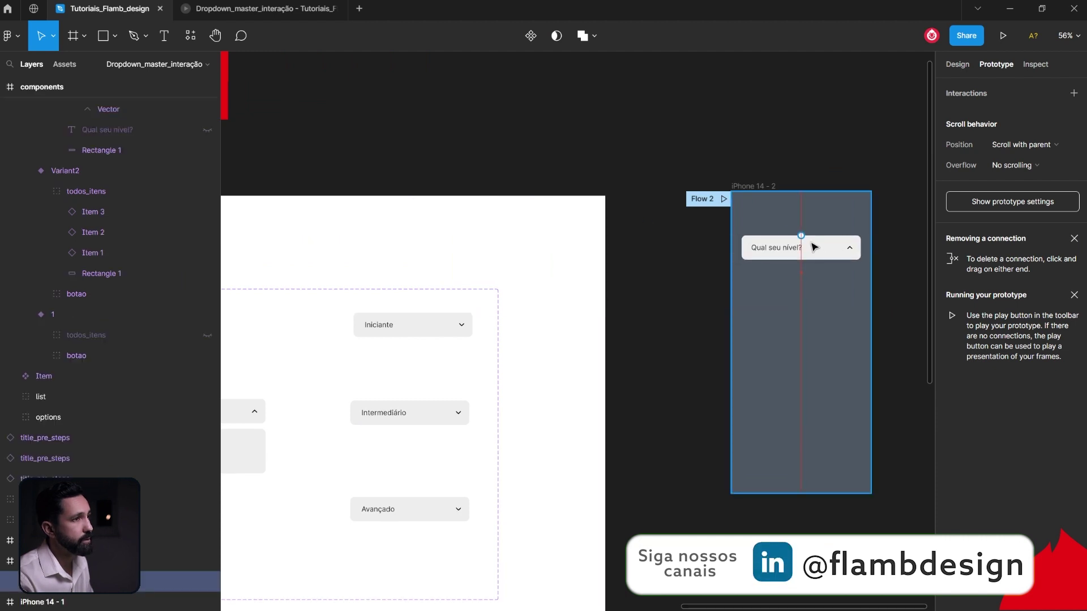
click(723, 198)
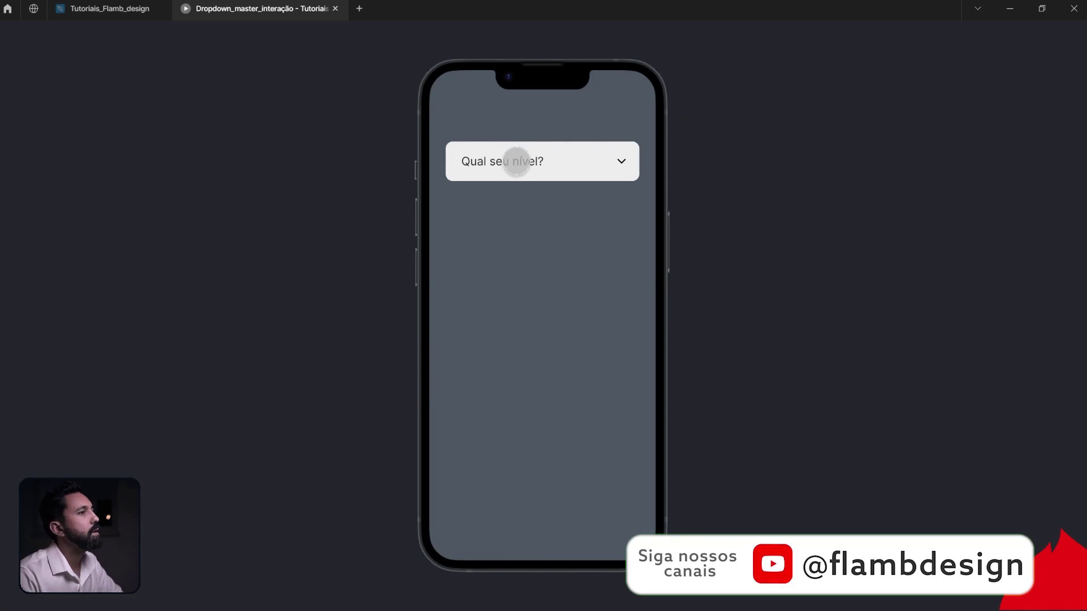
- In the Flow 2 preview, open the dropdown and choose Iniciante twice, then return to the design file
click(515, 160)
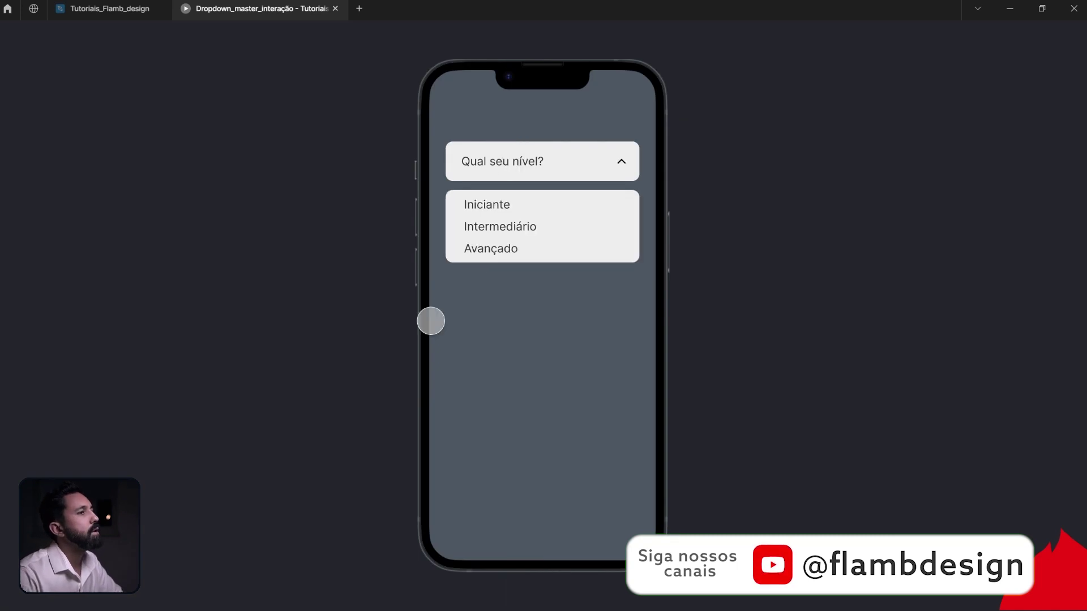
click(491, 203)
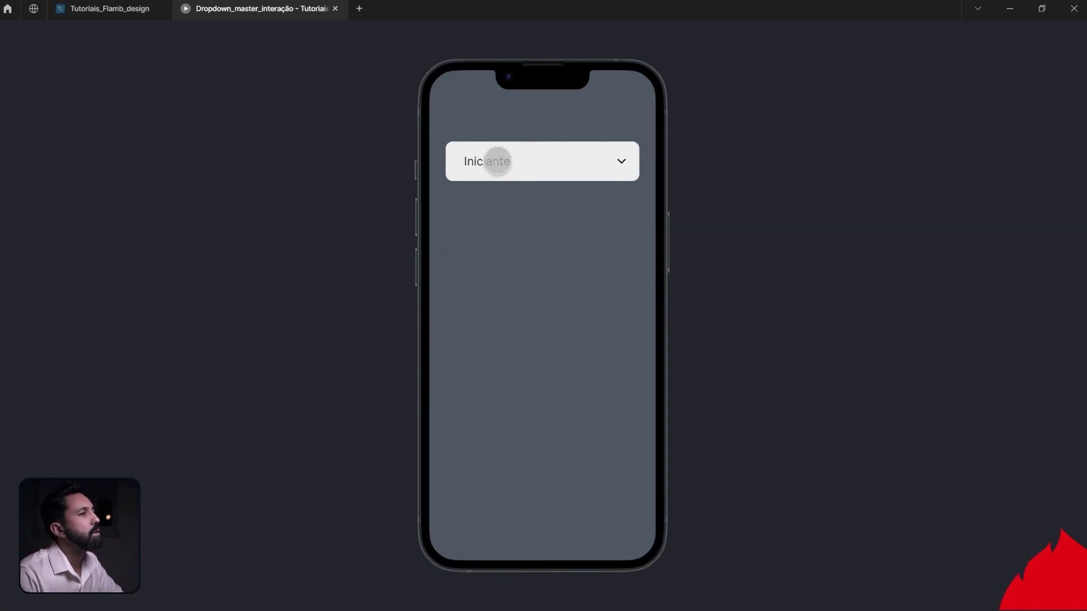
click(496, 161)
click(495, 210)
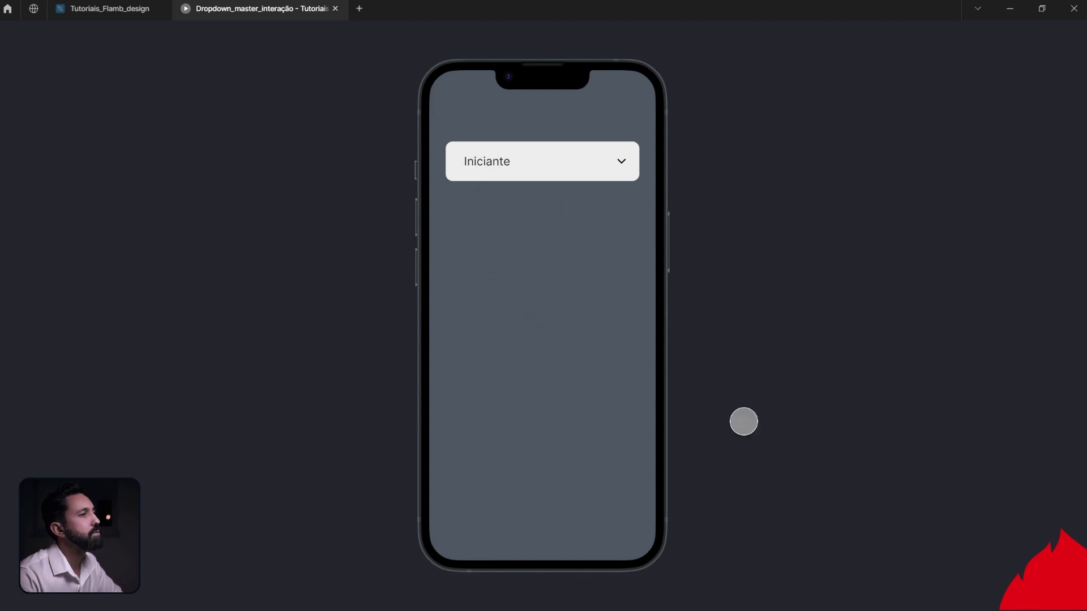
click(122, 12)
scroll(580, 435, down, 5)
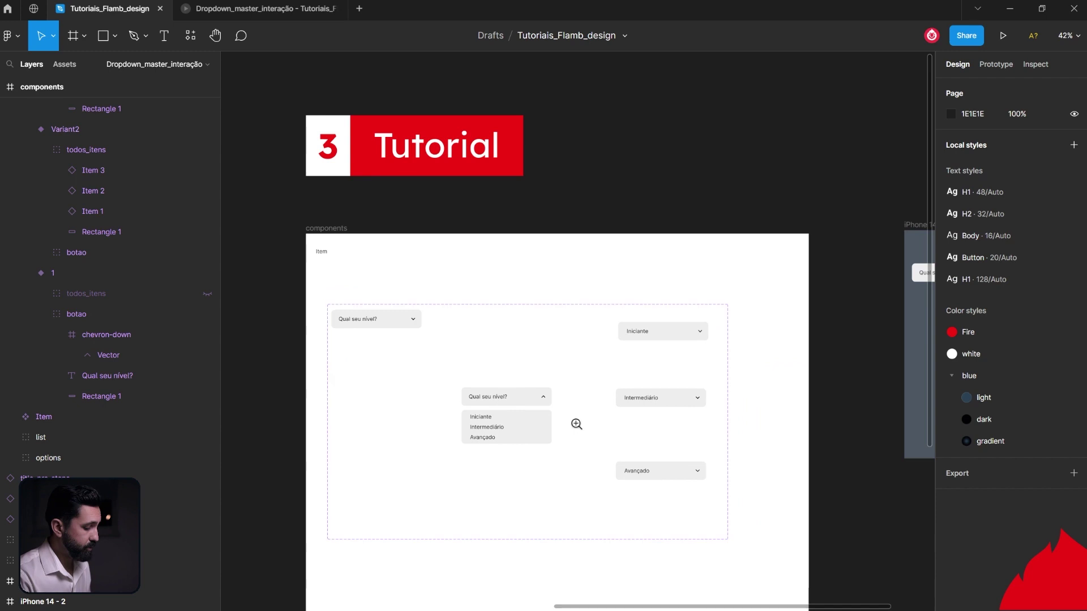
- Link Intermediário to its variant, and that variant's button back to the open Variant2 list
scroll(577, 425, up, 3)
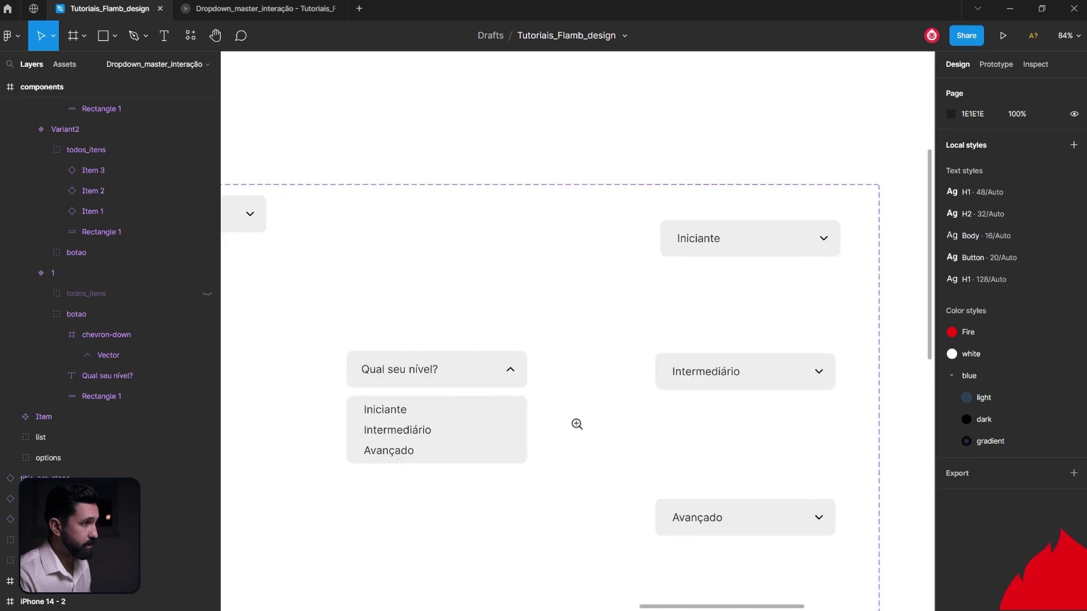
click(423, 435)
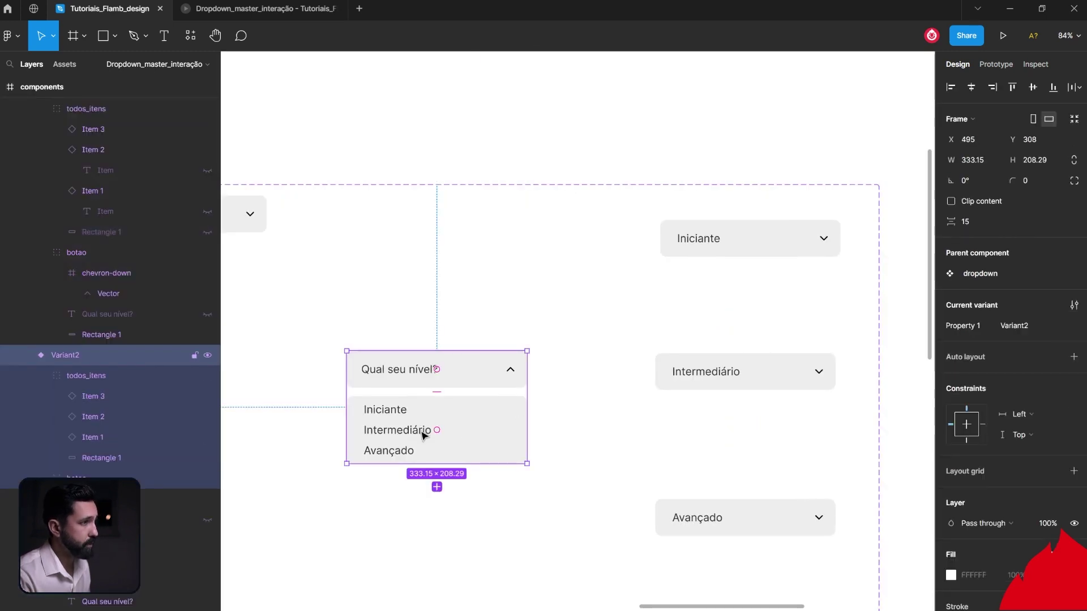
double_click(423, 435)
double_click(423, 435)
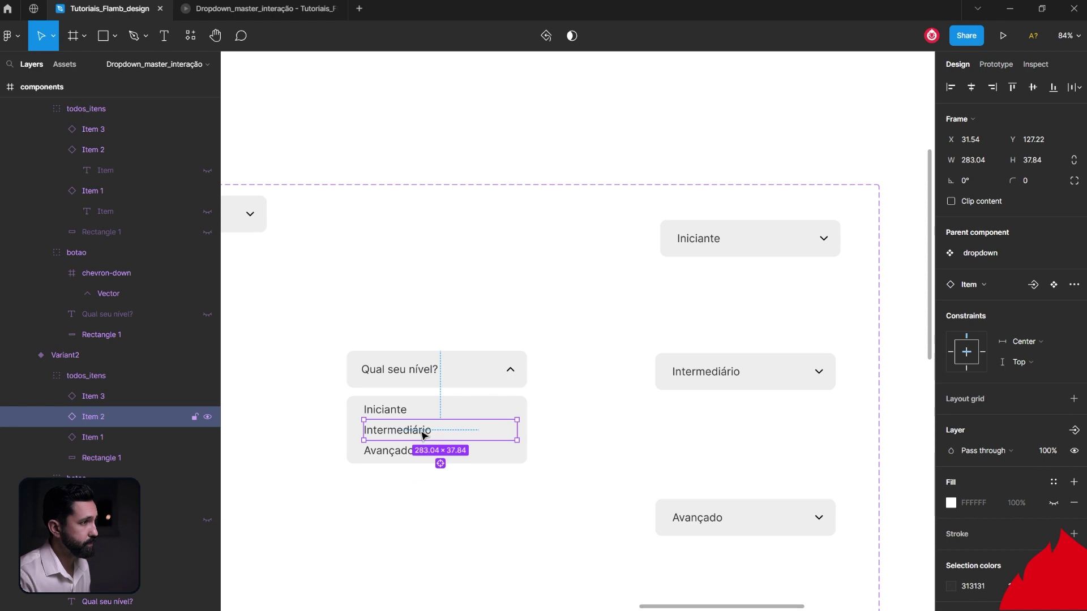
click(519, 432)
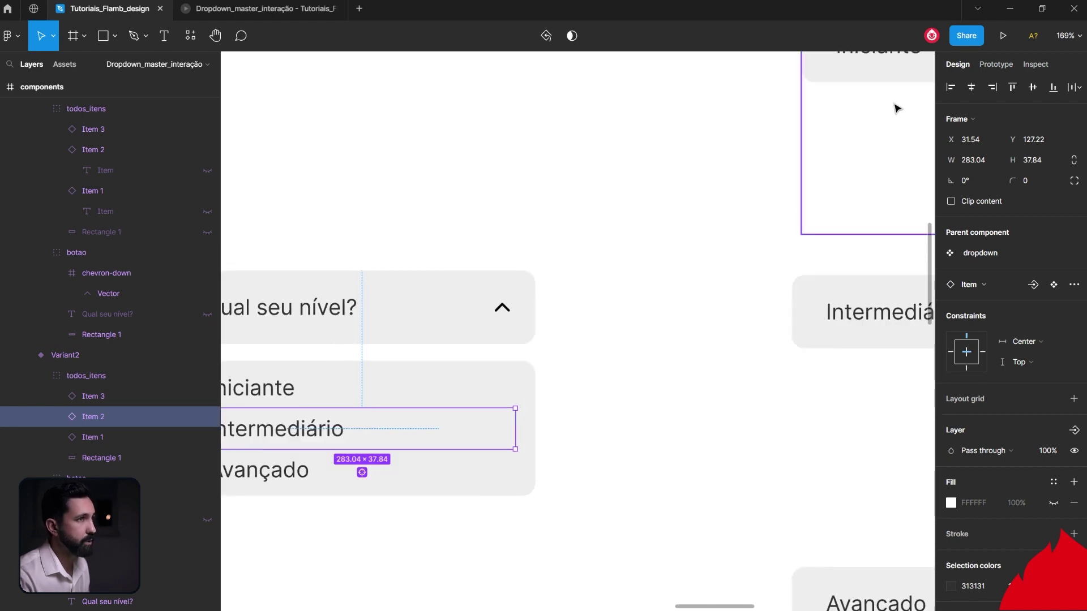
click(997, 64)
drag(516, 429, 583, 307)
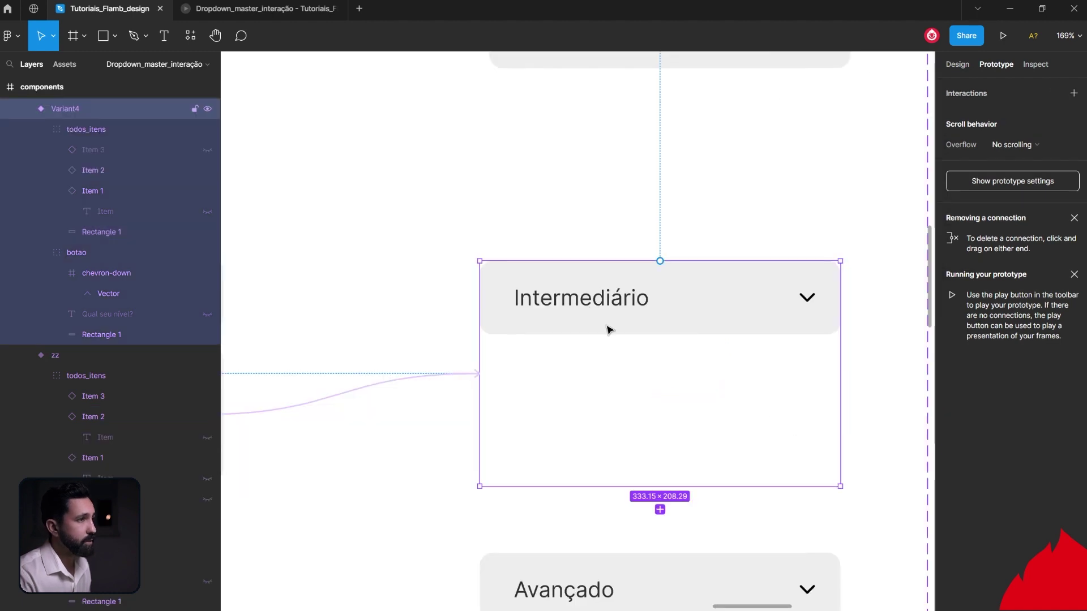
click(610, 330)
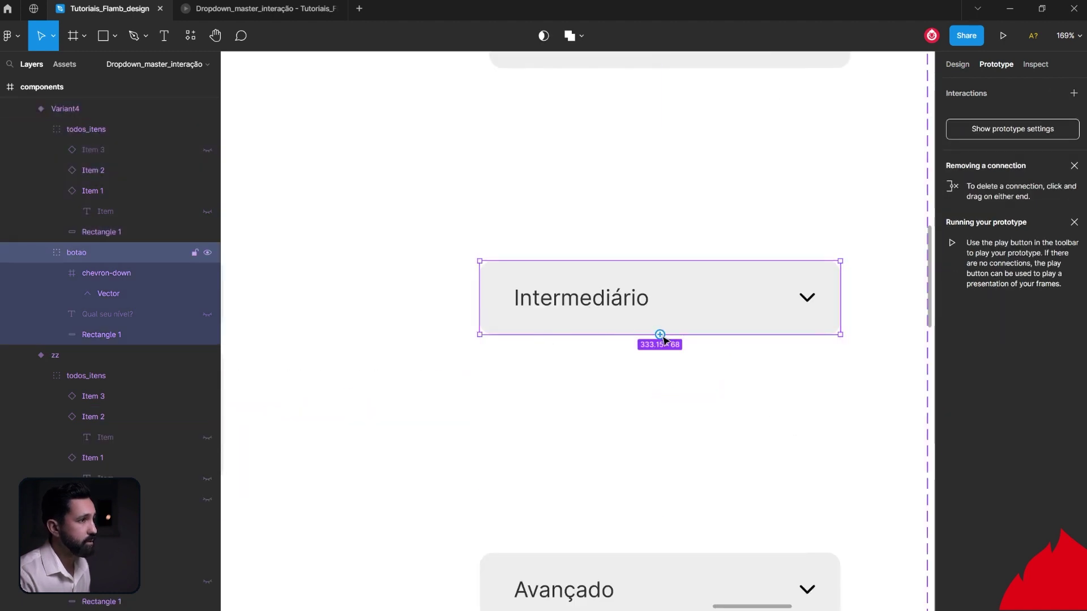
drag(661, 335, 258, 432)
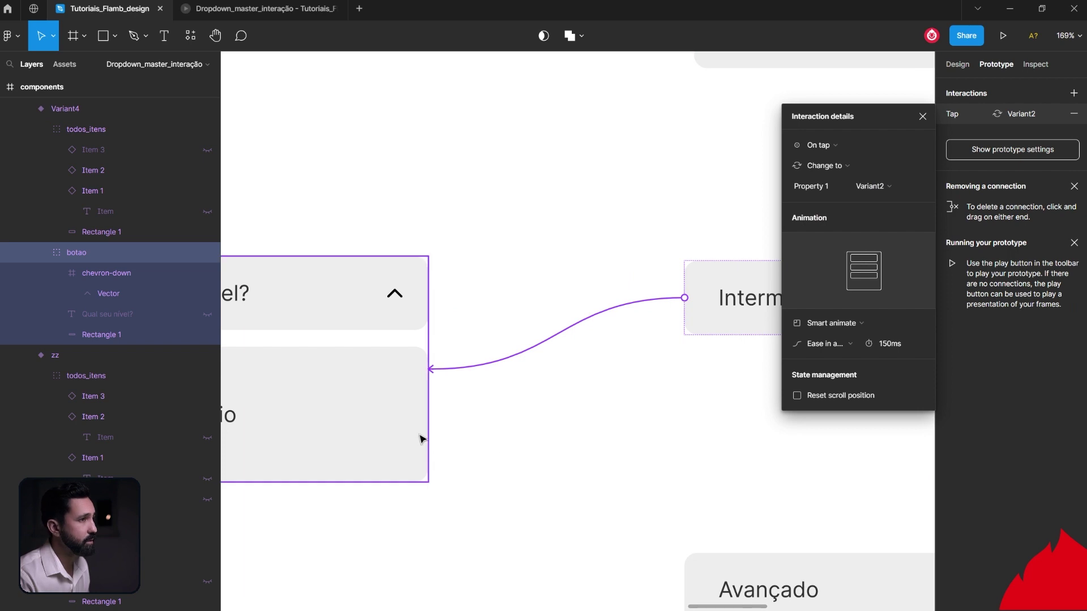
- Link the Avançado option to the Avançado variant
drag(483, 479, 625, 316)
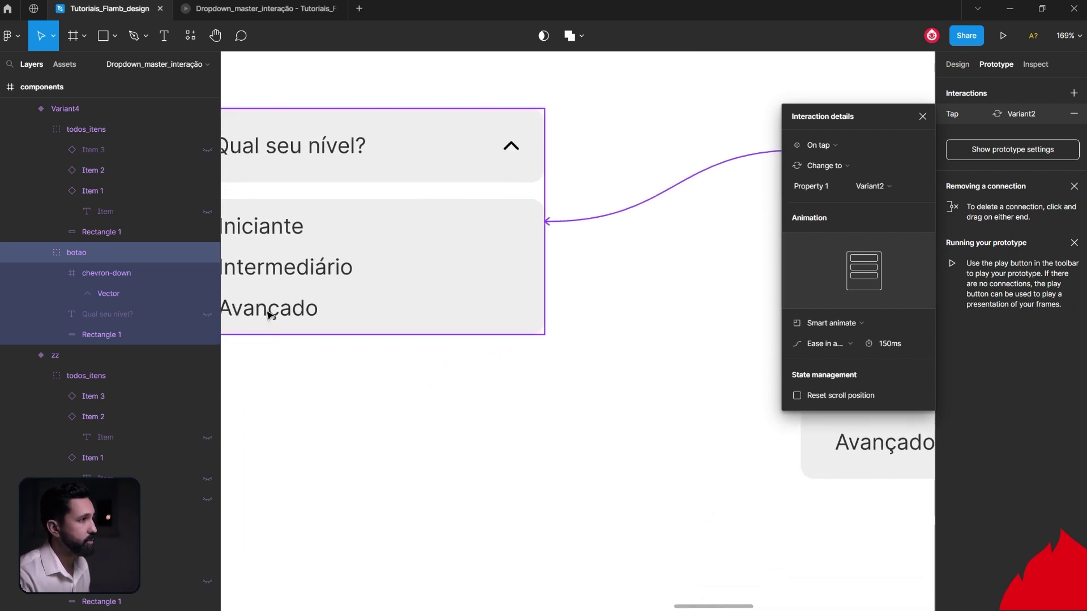
click(269, 310)
drag(525, 308, 813, 468)
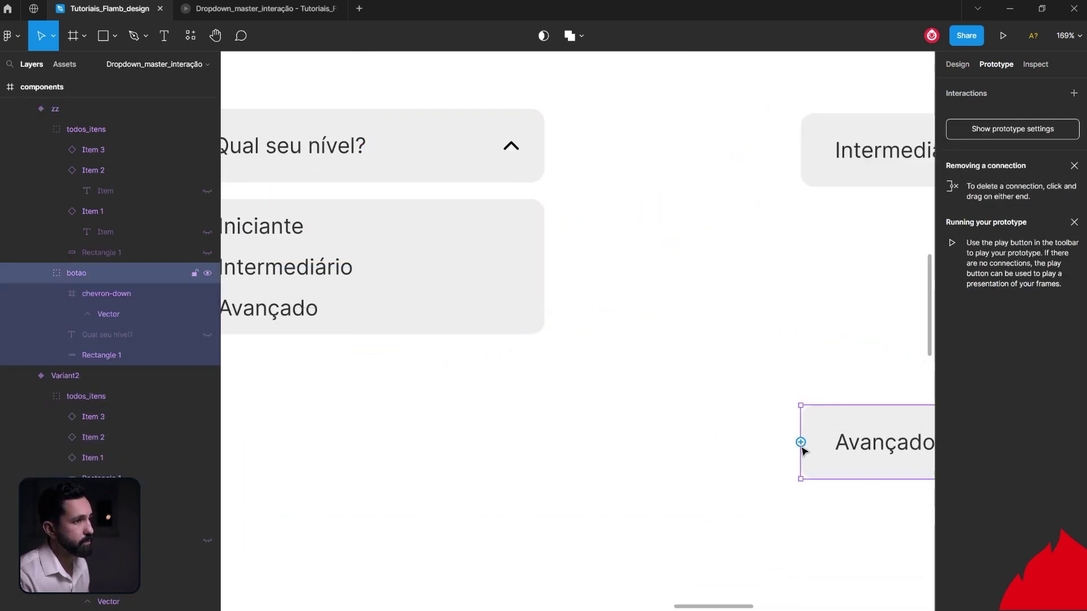
click(269, 12)
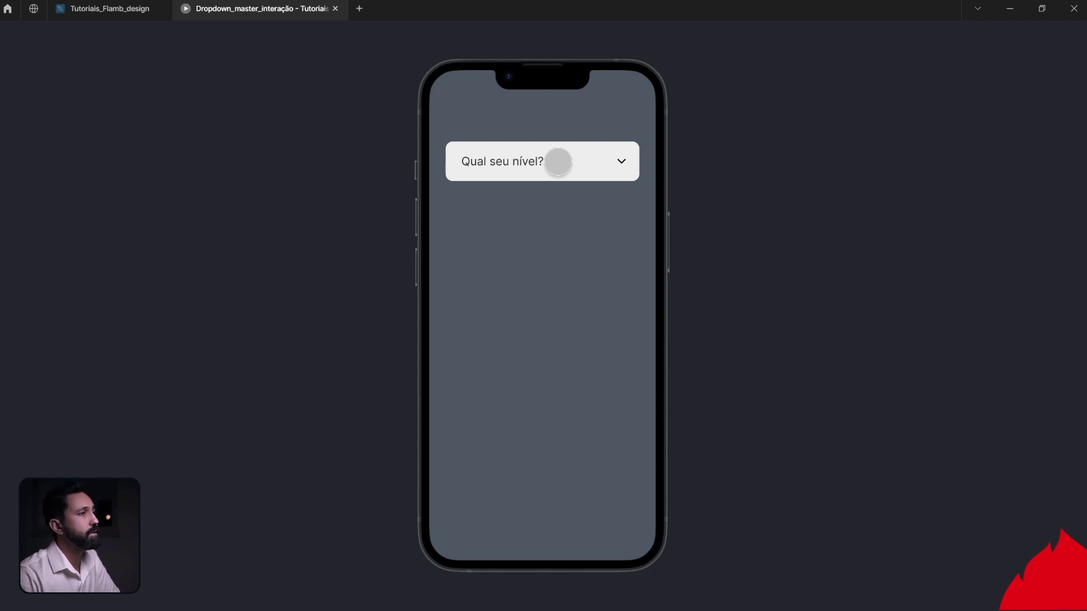
- In the preview, open the dropdown and pick Iniciante, Intermediário, then Avançado
click(558, 163)
click(494, 204)
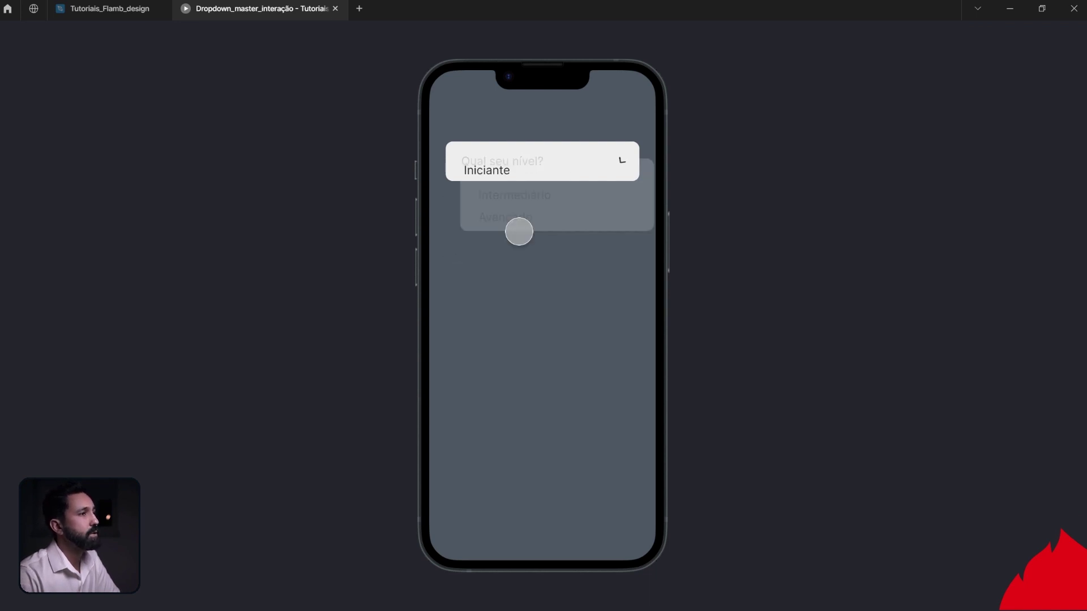
click(490, 162)
click(488, 228)
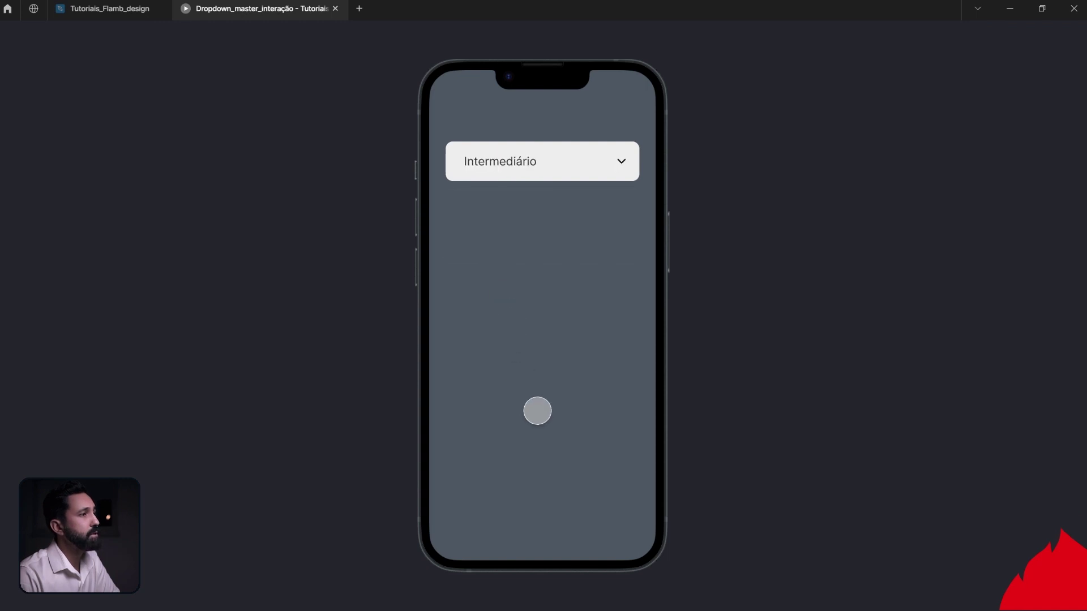
click(496, 159)
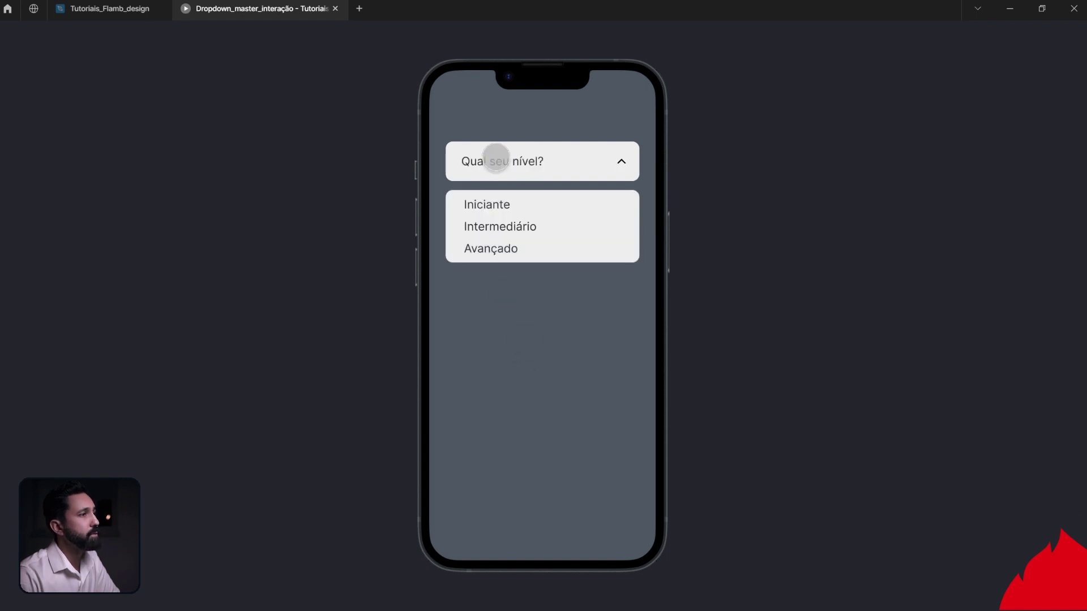
click(497, 250)
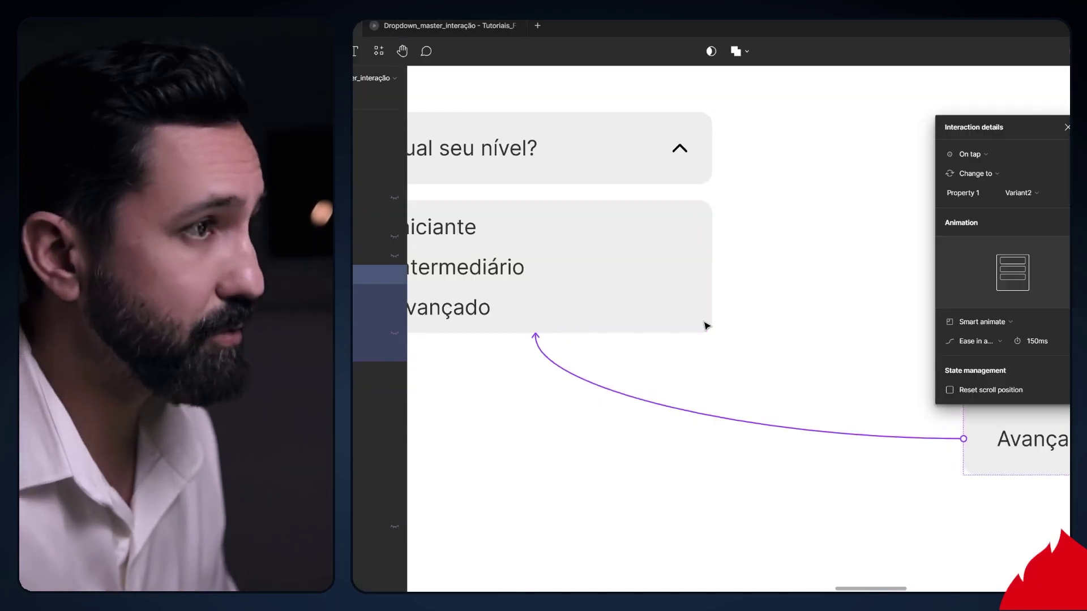
- Add a second variant to the Item component and color its text blue
scroll(706, 326, down, 5)
scroll(706, 325, down, 5)
scroll(515, 164, up, 5)
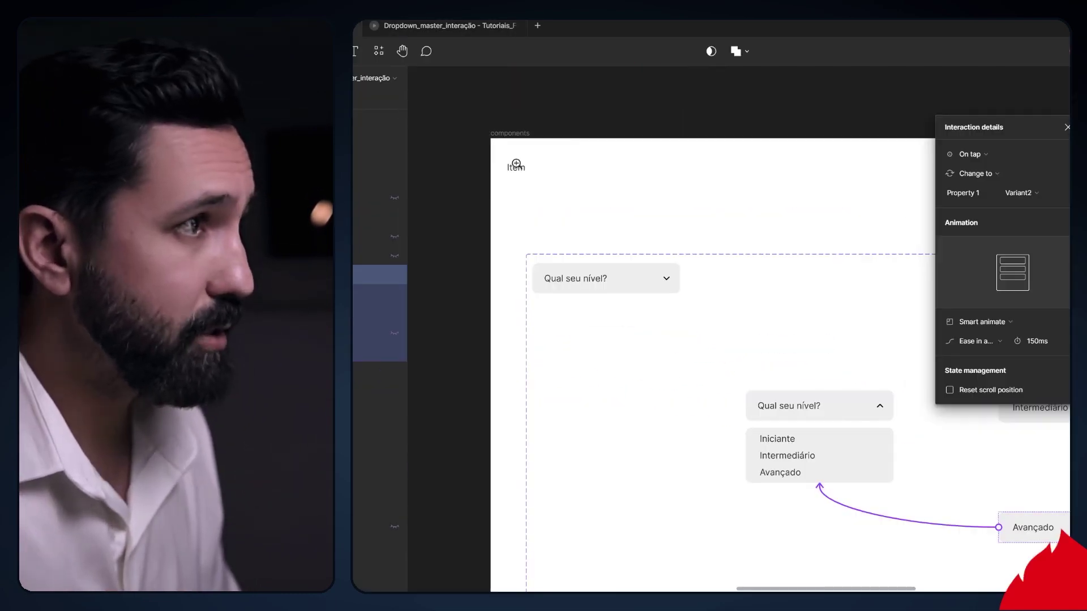
scroll(515, 164, up, 5)
click(540, 184)
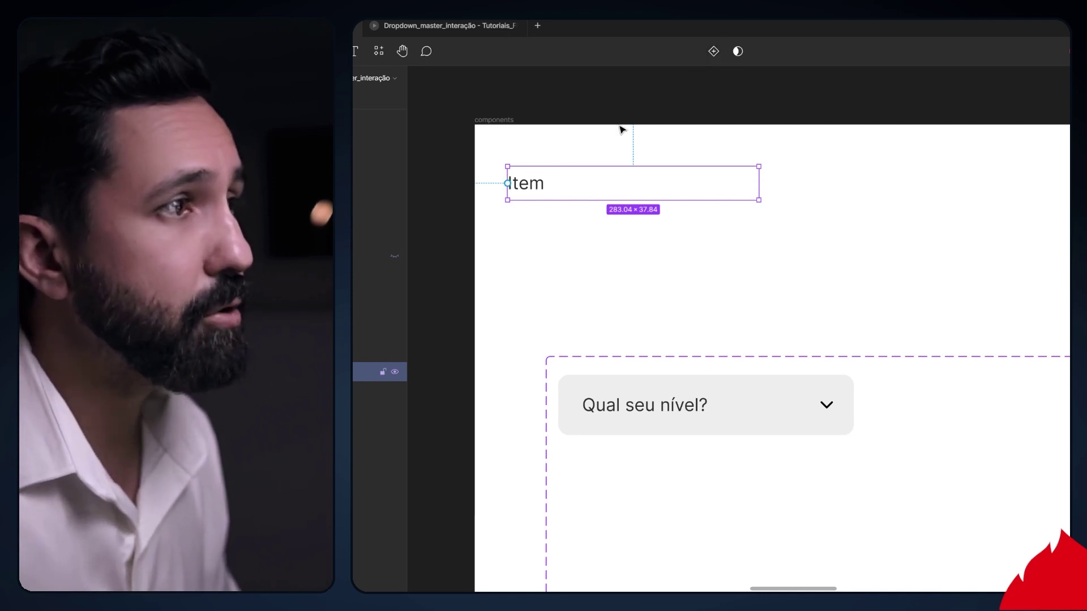
click(713, 53)
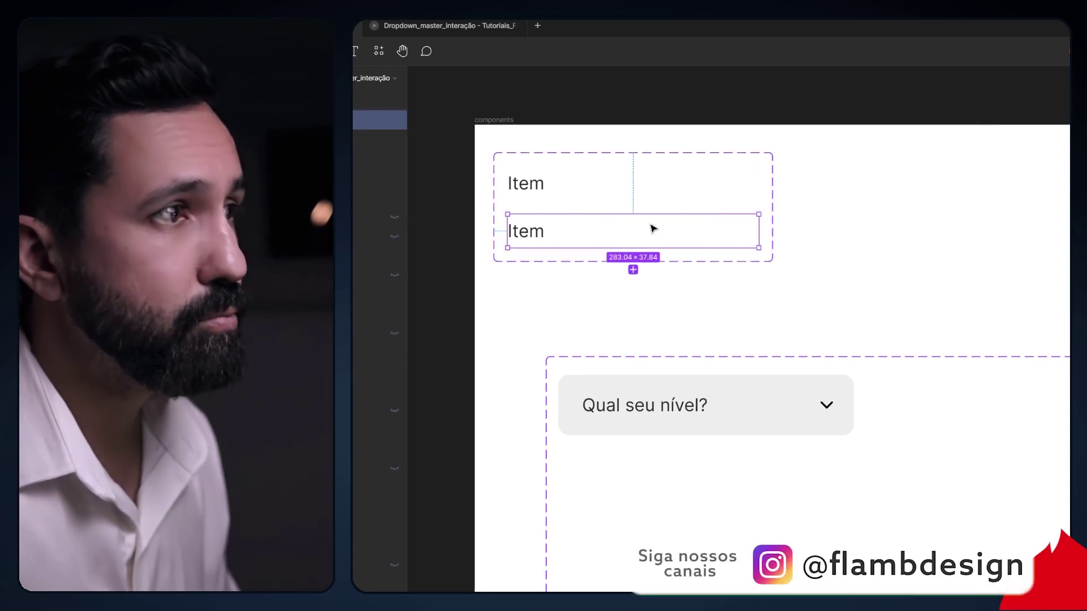
click(539, 238)
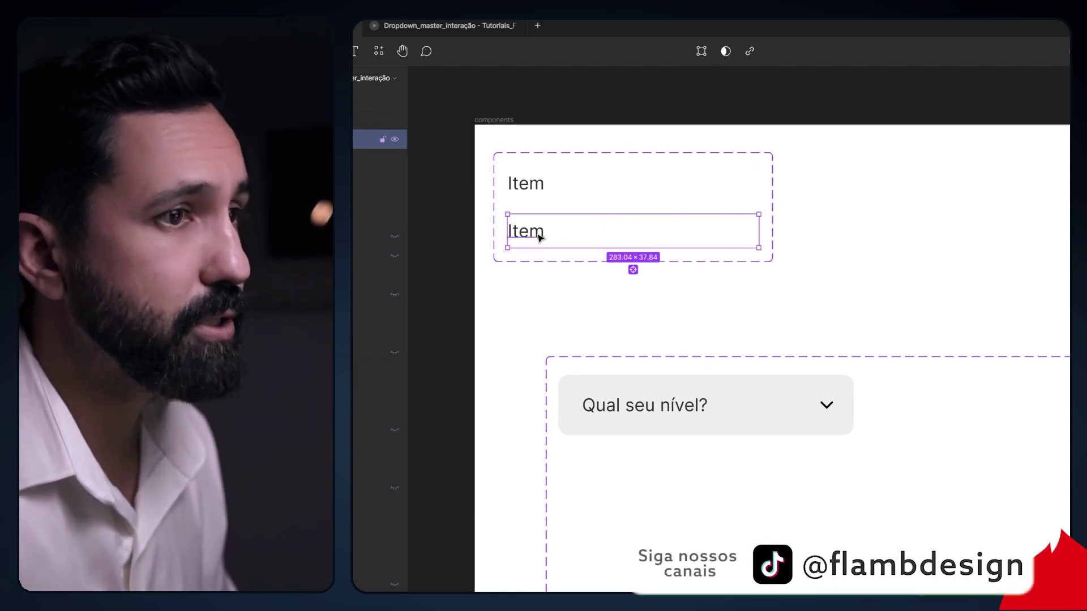
double_click(539, 239)
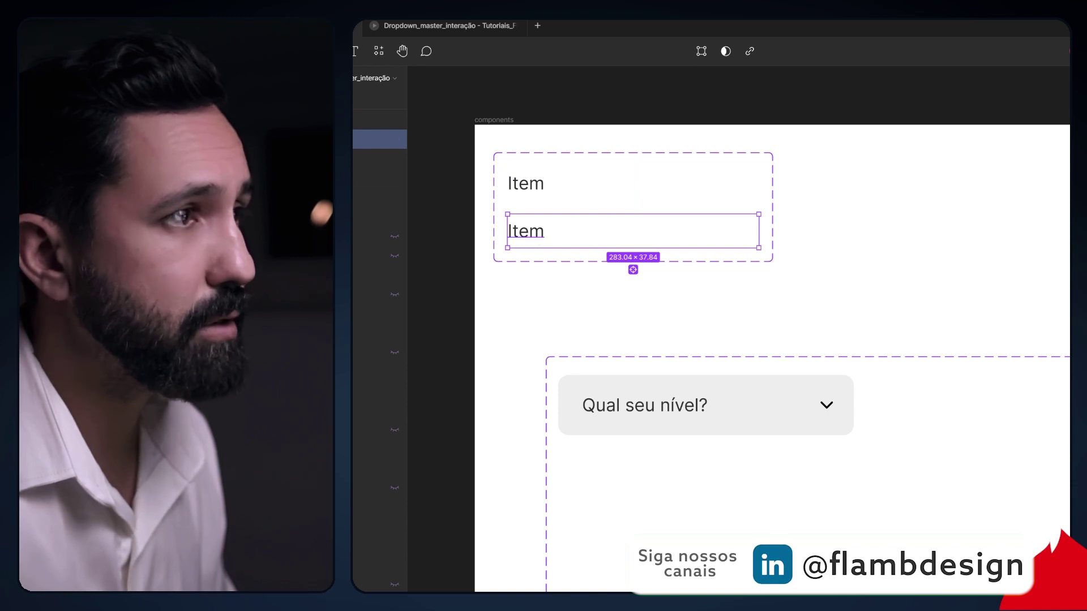
click(820, 231)
- Link the default Item to the blue variant with a While hovering trigger
scroll(821, 278, up, 1)
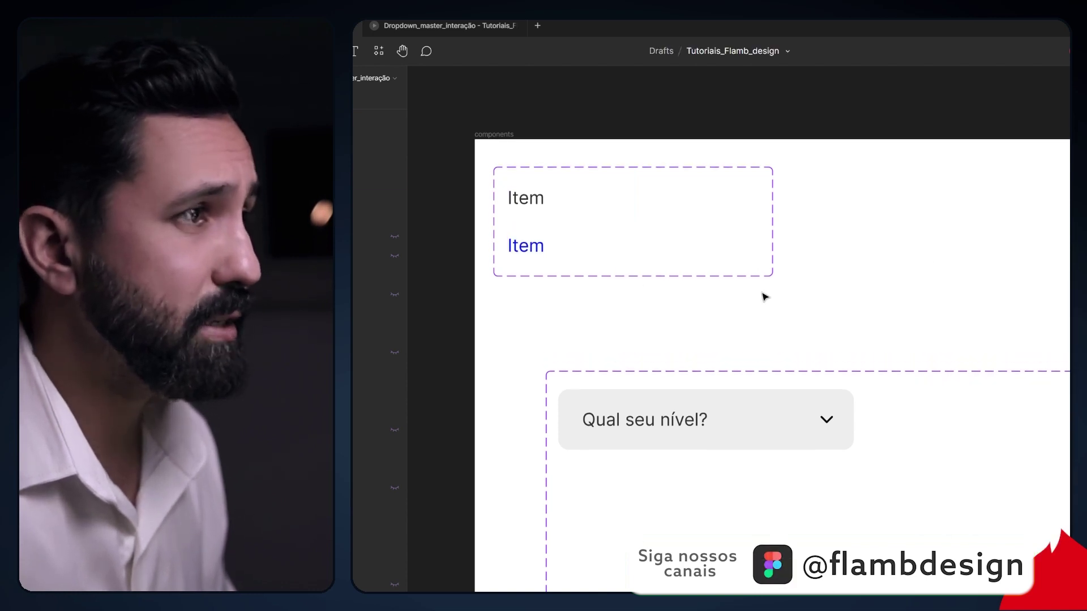
scroll(543, 304, up, 2)
double_click(539, 286)
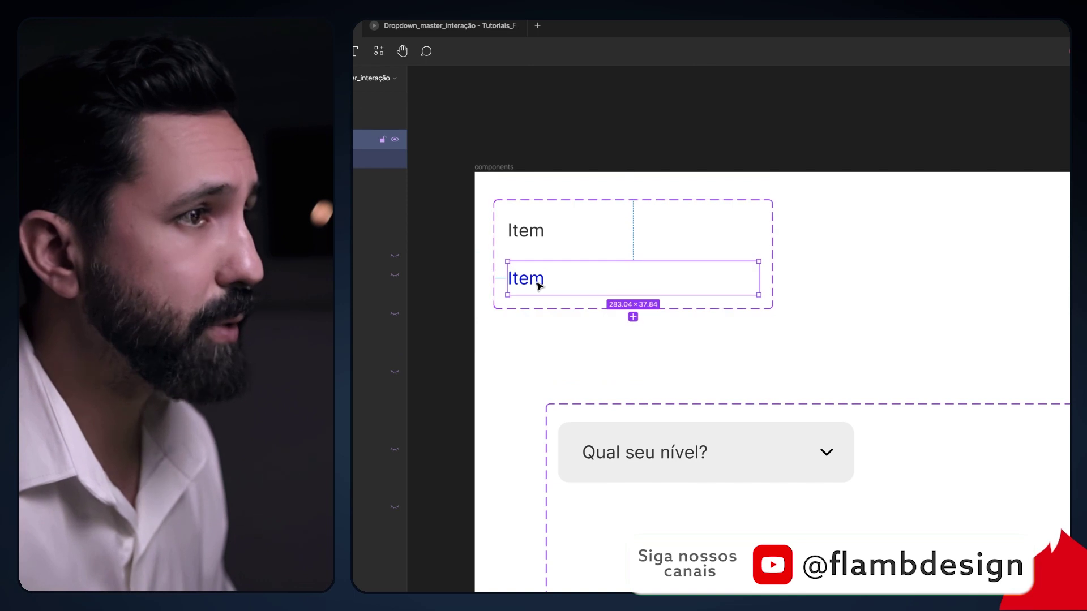
click(529, 236)
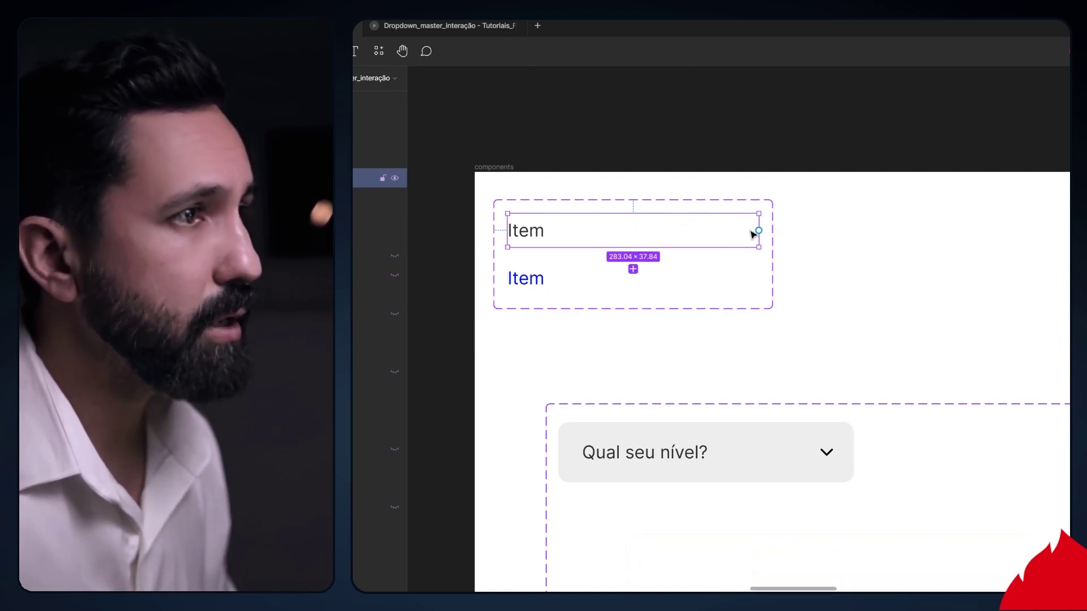
drag(577, 290, 540, 291)
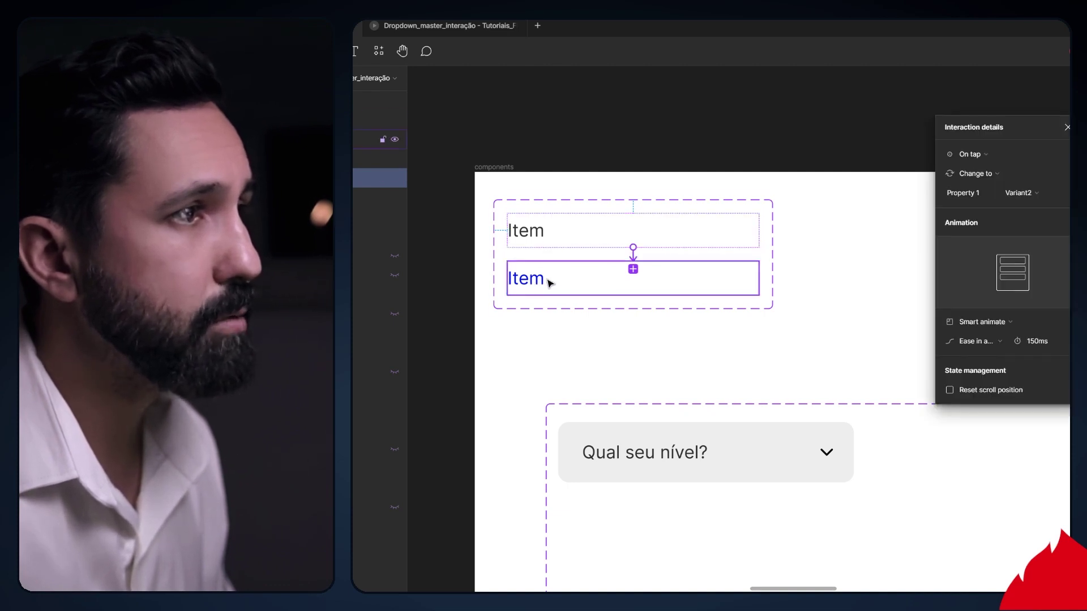
click(995, 160)
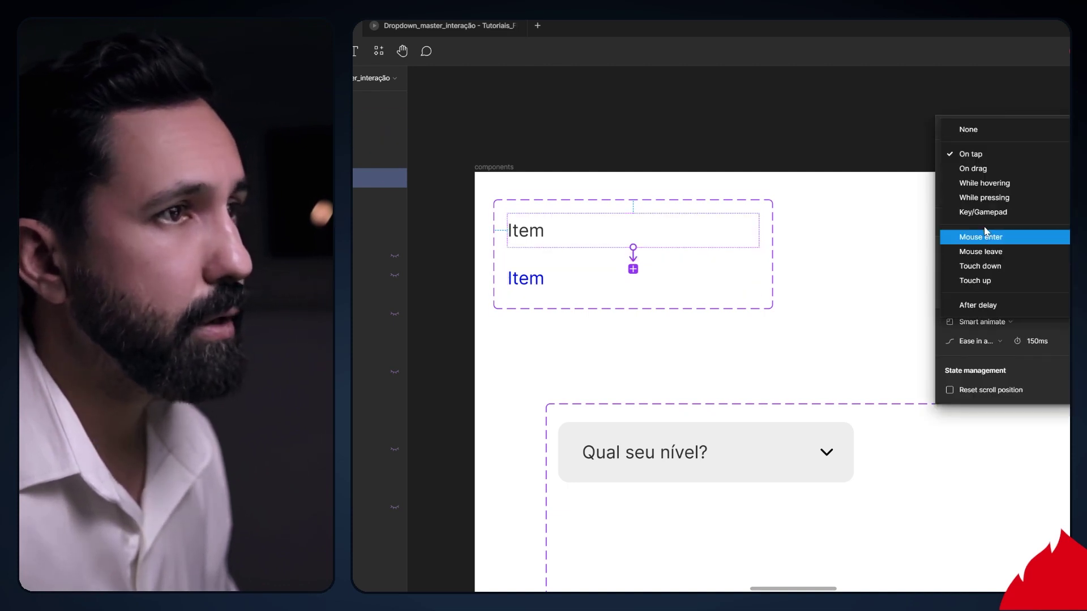
click(985, 183)
mouse_move(706, 452)
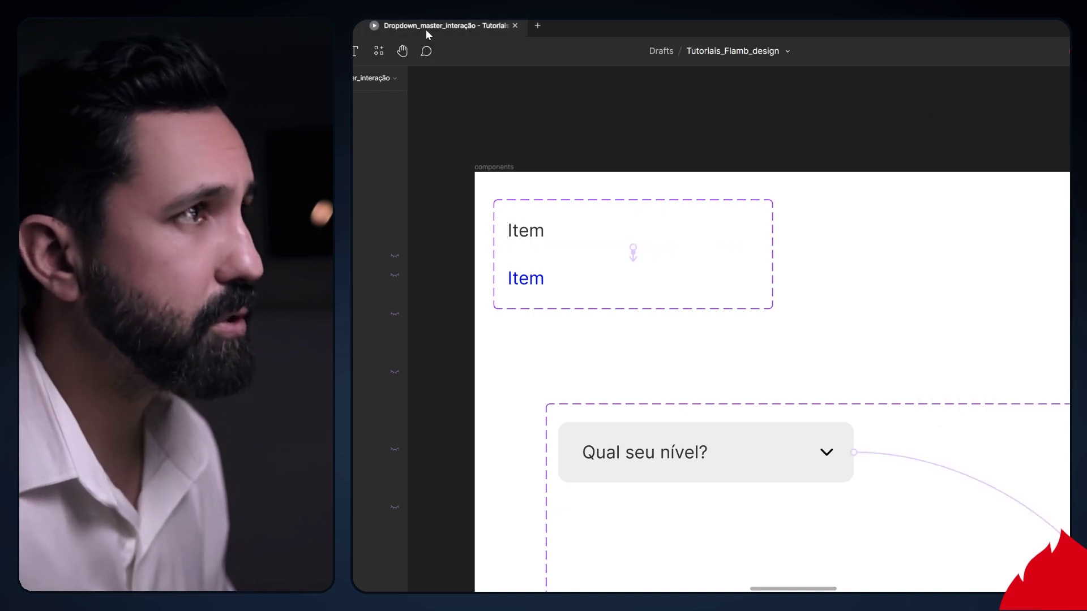
click(425, 30)
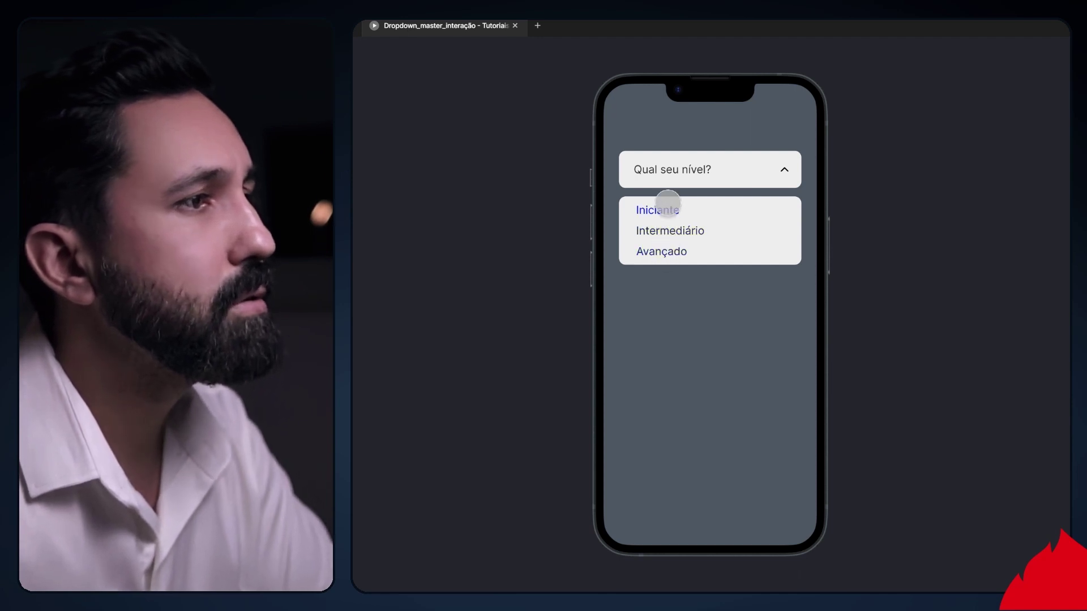
click(669, 211)
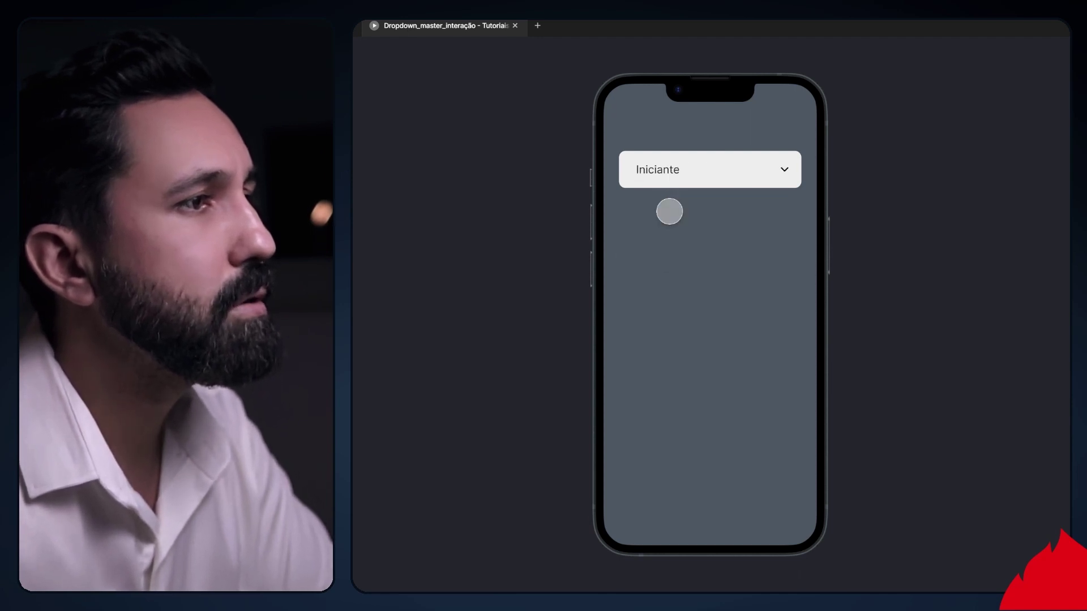
click(661, 168)
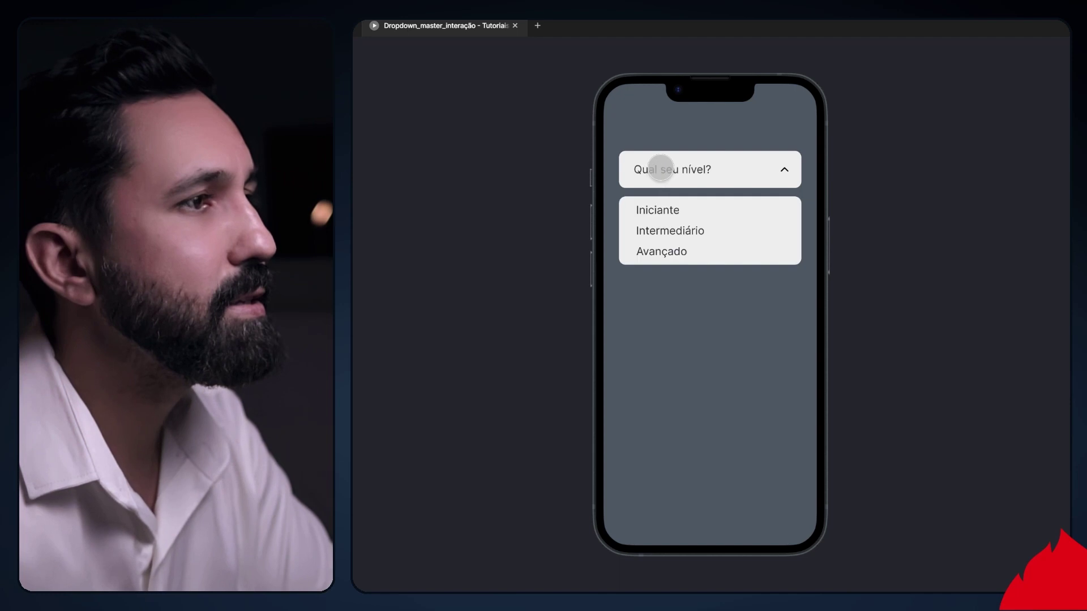
click(666, 230)
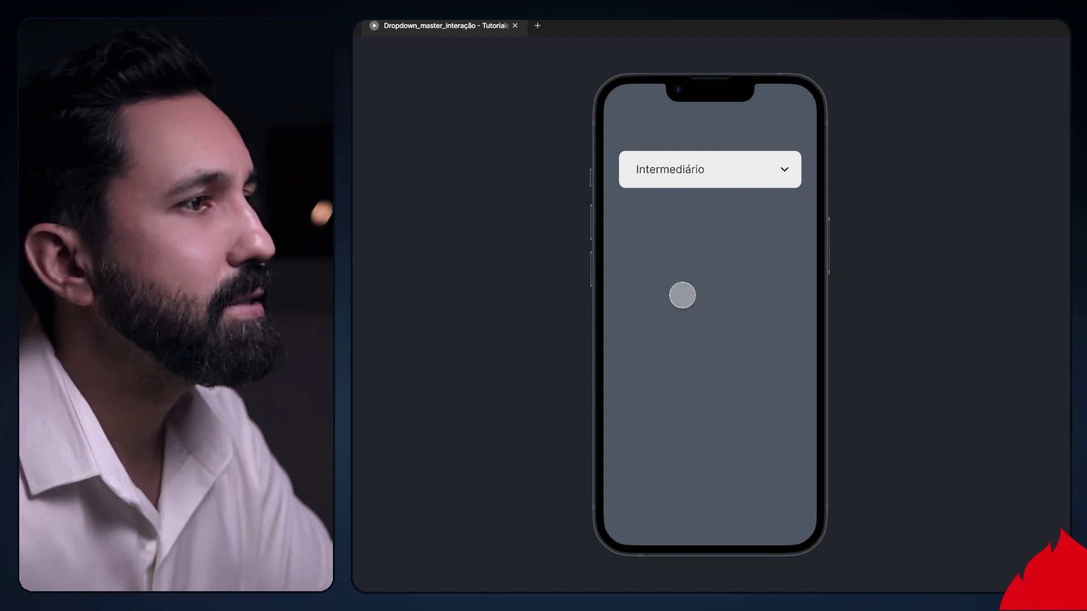
click(696, 170)
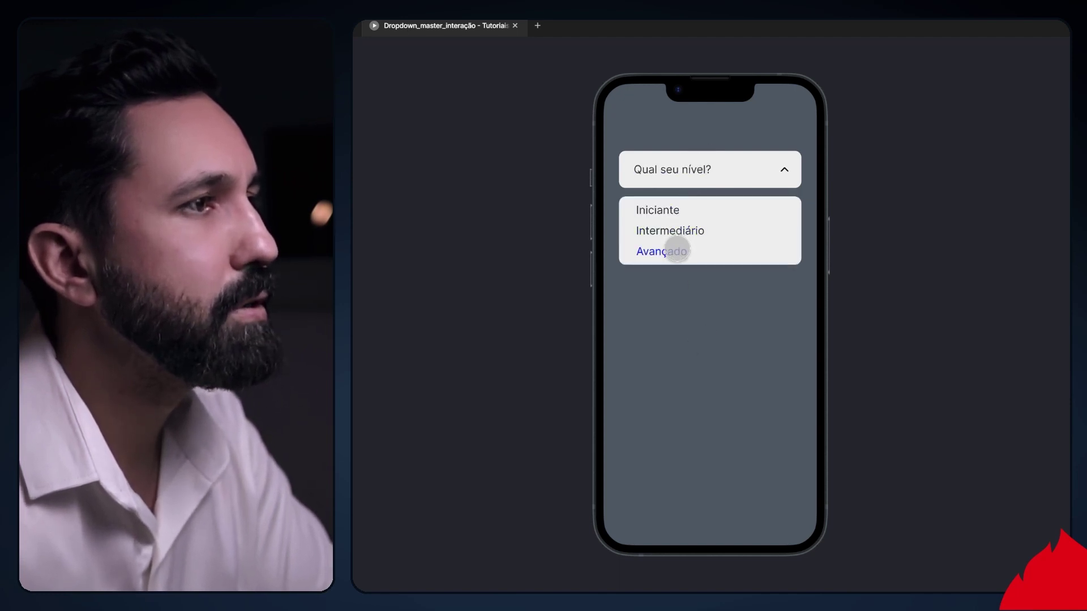
click(677, 249)
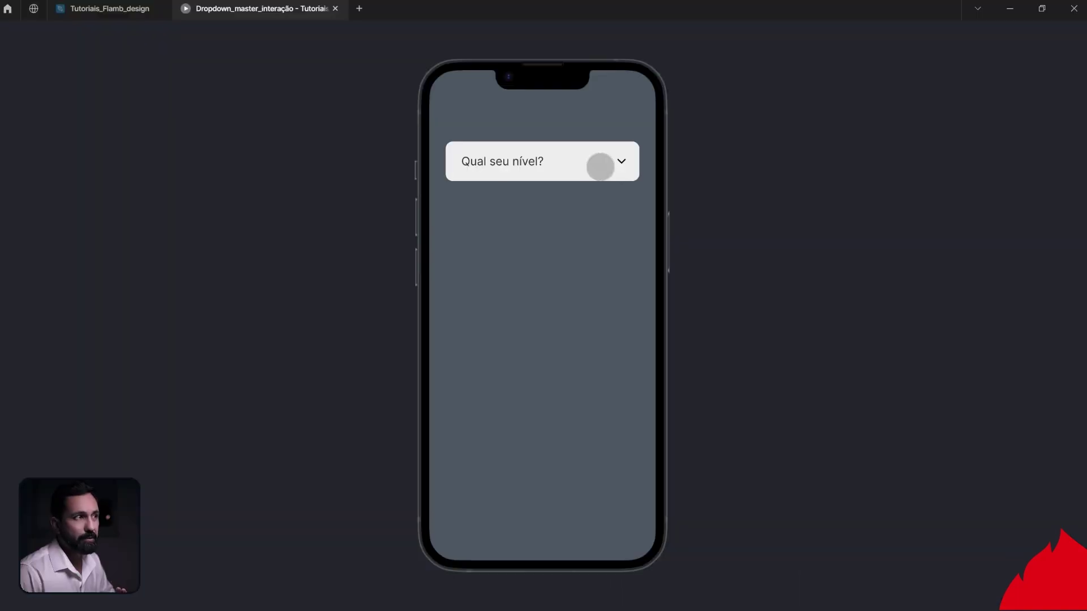
click(600, 167)
click(529, 226)
click(573, 171)
click(519, 161)
click(521, 159)
click(498, 204)
click(527, 163)
click(513, 234)
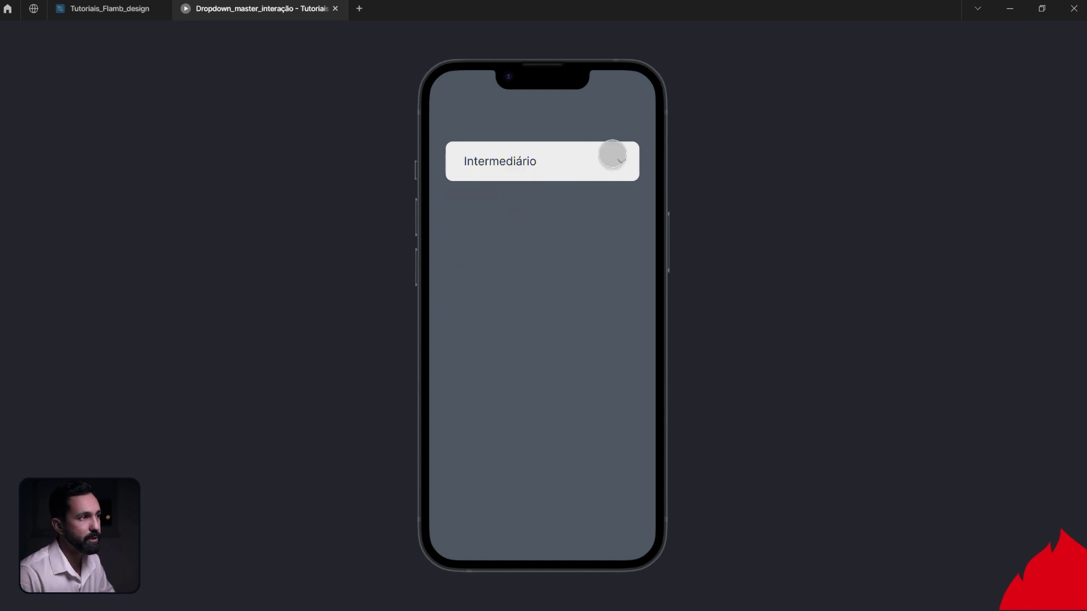
click(611, 156)
click(501, 160)
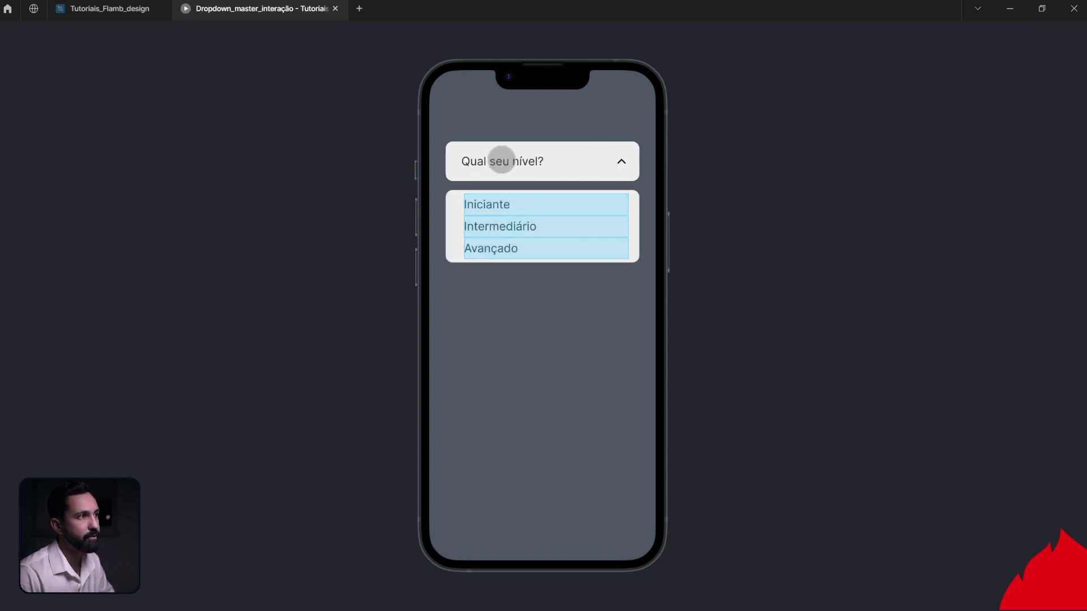
click(99, 10)
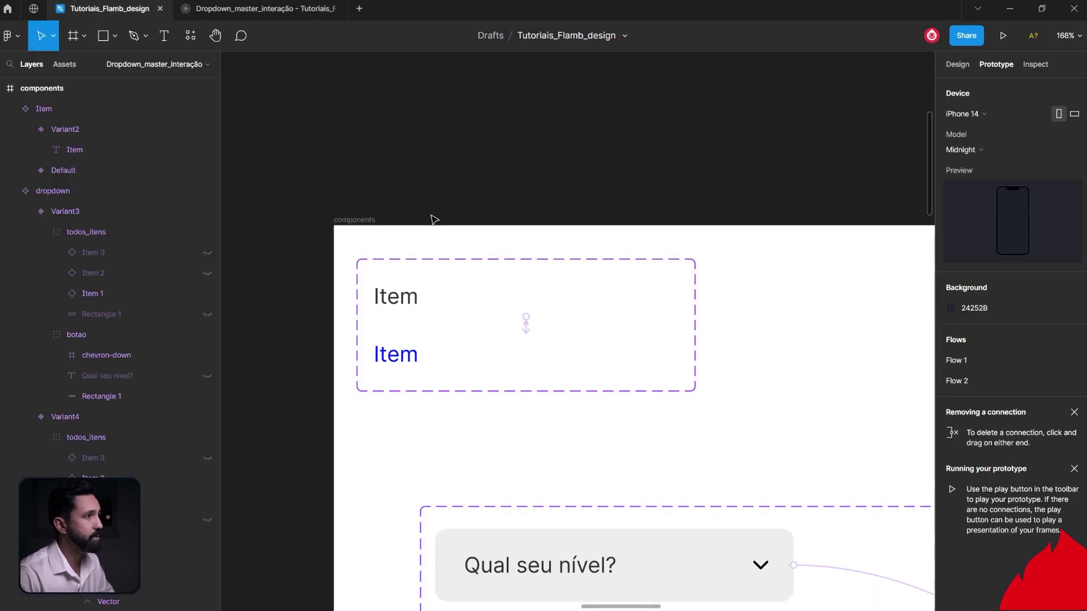
- Link the open dropdown's header tap back to the closed Qual seu nível? variant
scroll(707, 361, down, 5)
scroll(706, 362, down, 3)
drag(770, 385, 450, 218)
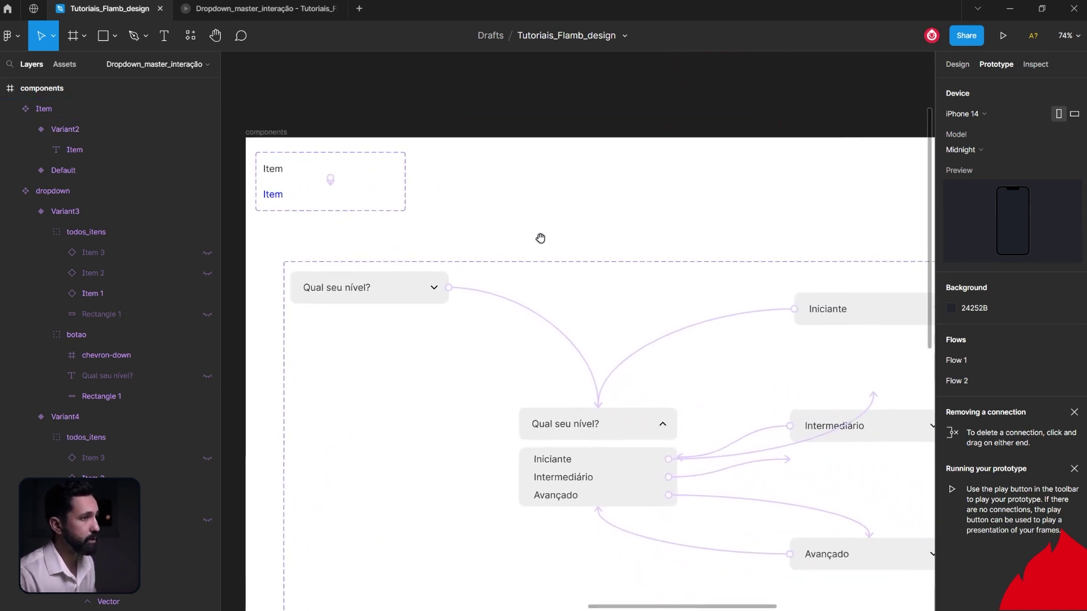
click(651, 434)
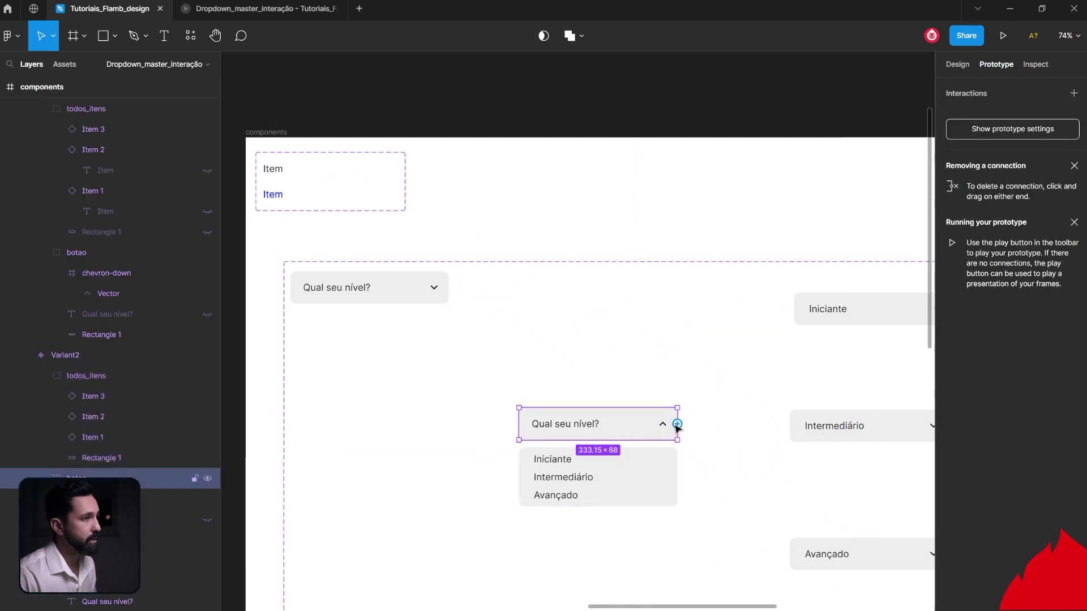
drag(702, 412, 434, 303)
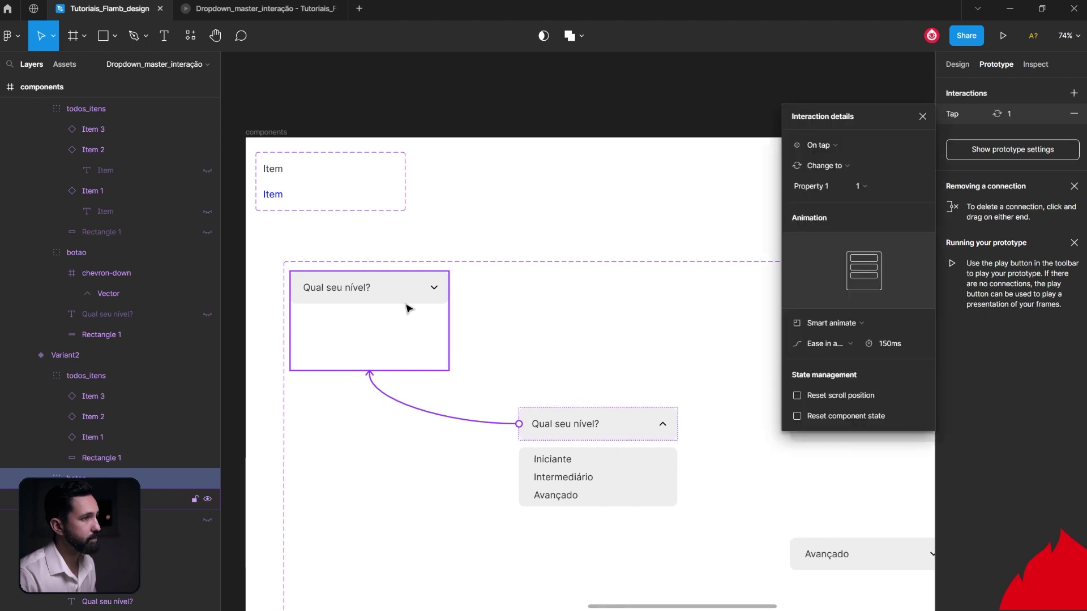
click(294, 9)
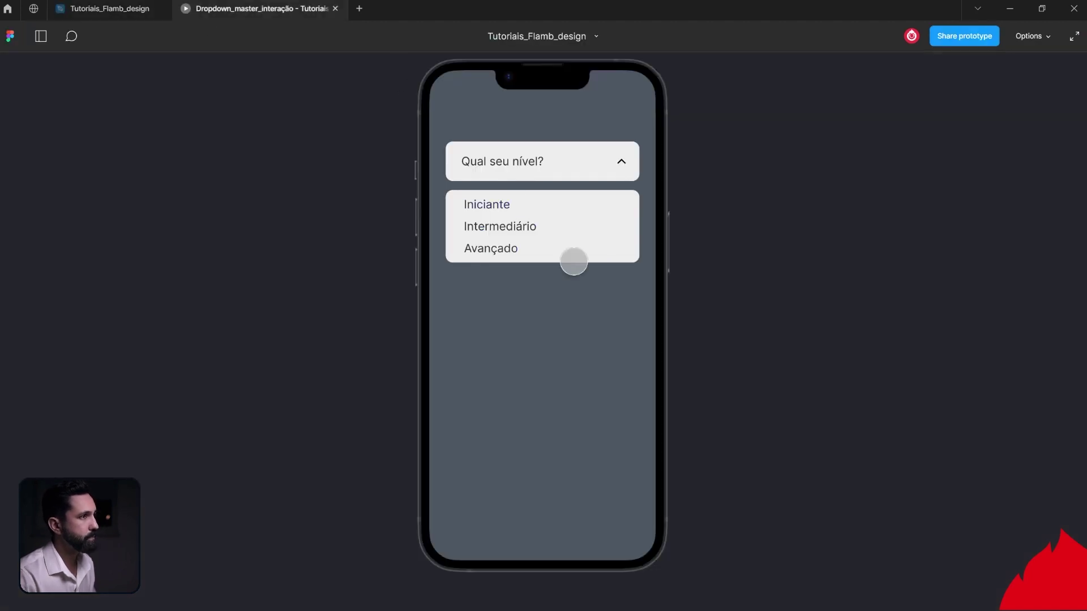
click(558, 165)
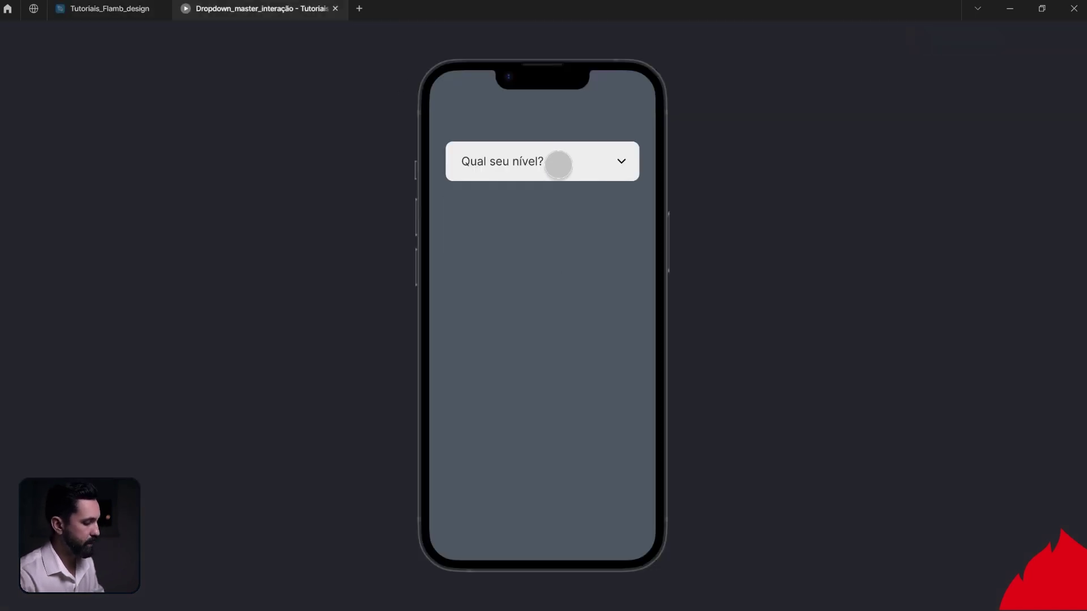
click(560, 165)
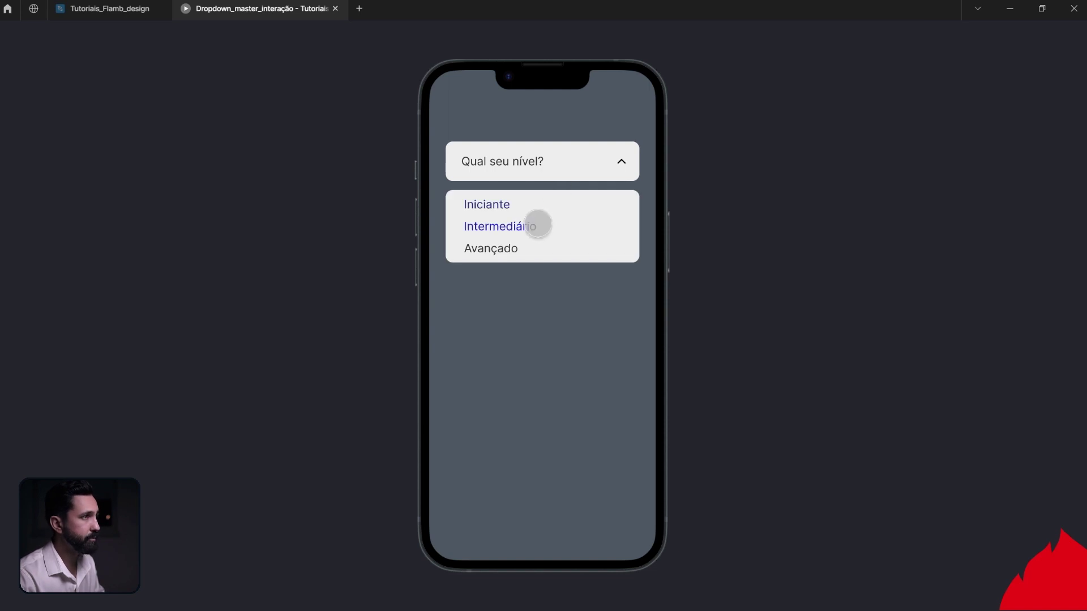
click(569, 161)
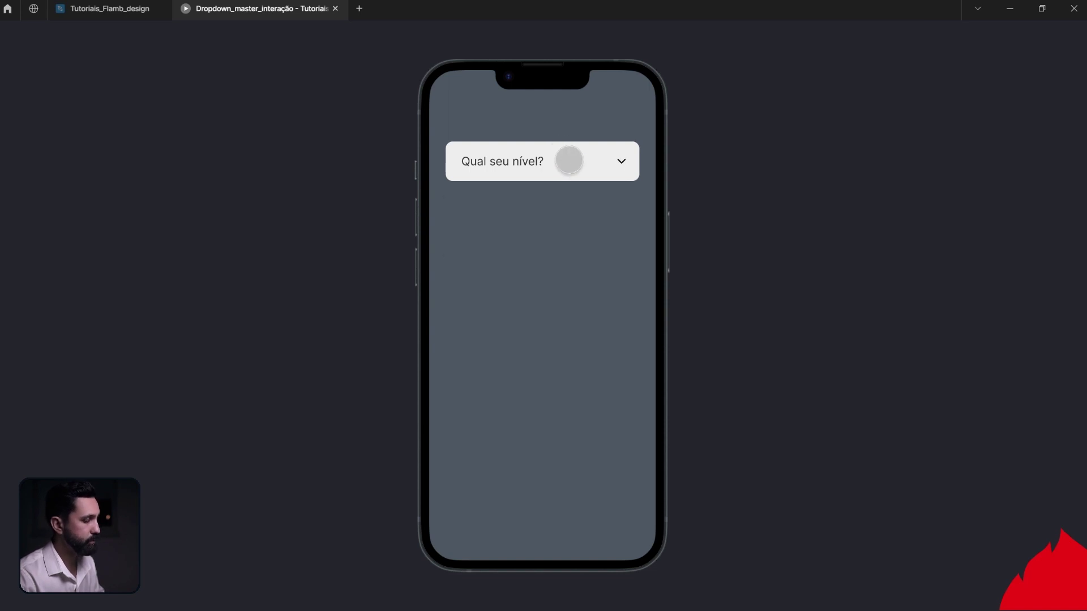
click(569, 161)
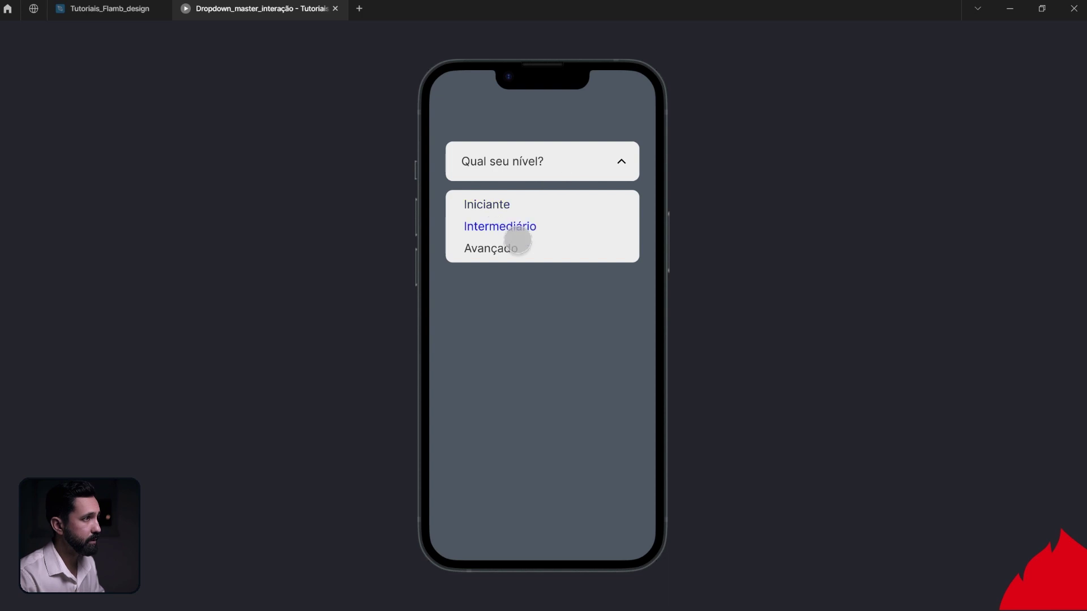
click(553, 171)
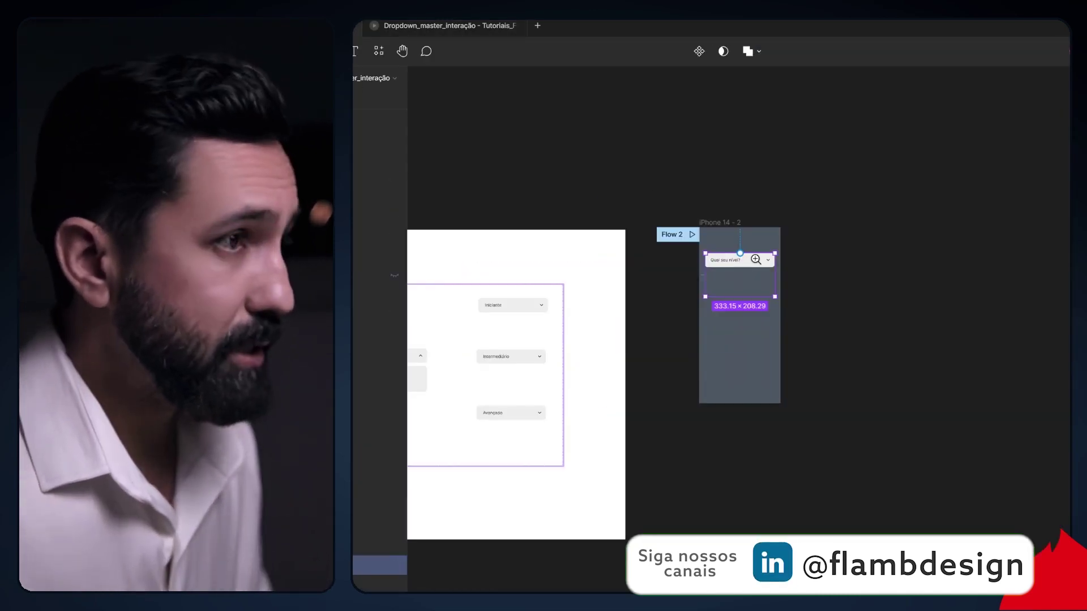
- Zoom in on the dropdown variants and shrink the closed variant's height to 68
scroll(756, 262, up, 3)
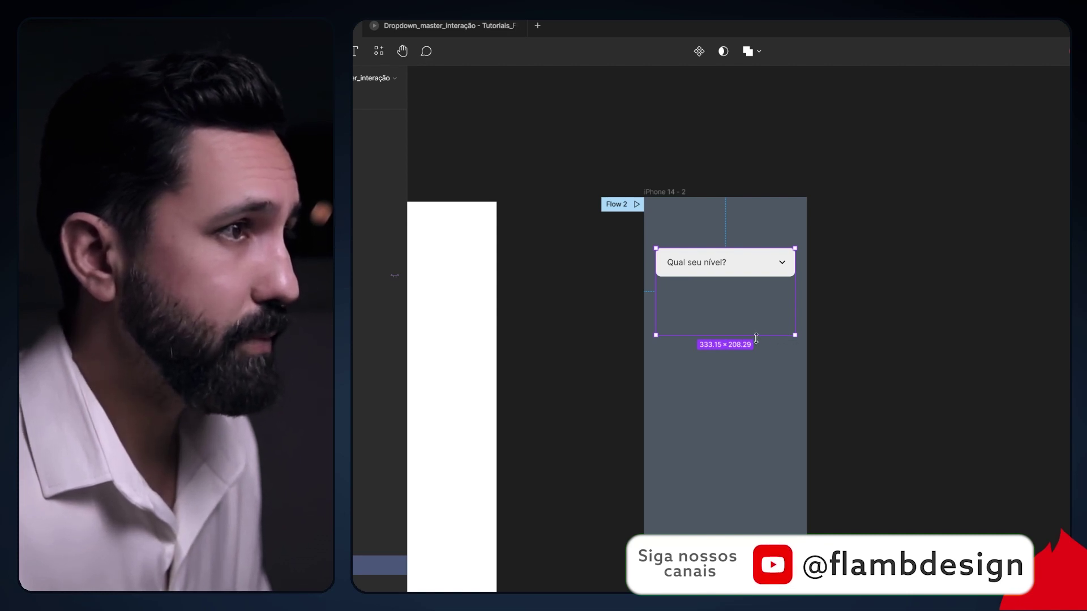
scroll(668, 328, down, 5)
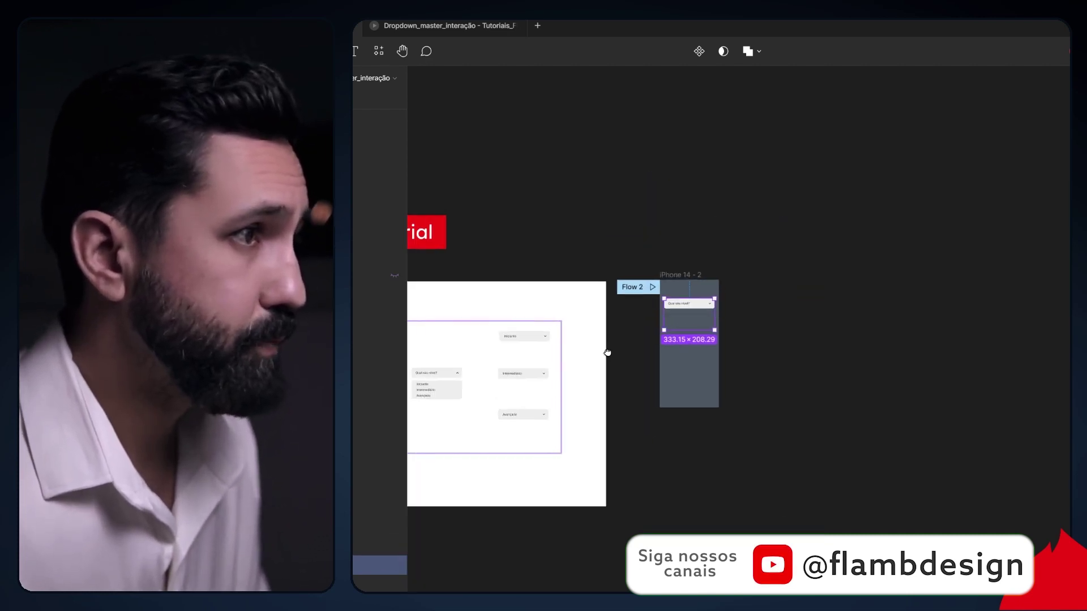
drag(608, 353, 765, 350)
click(578, 330)
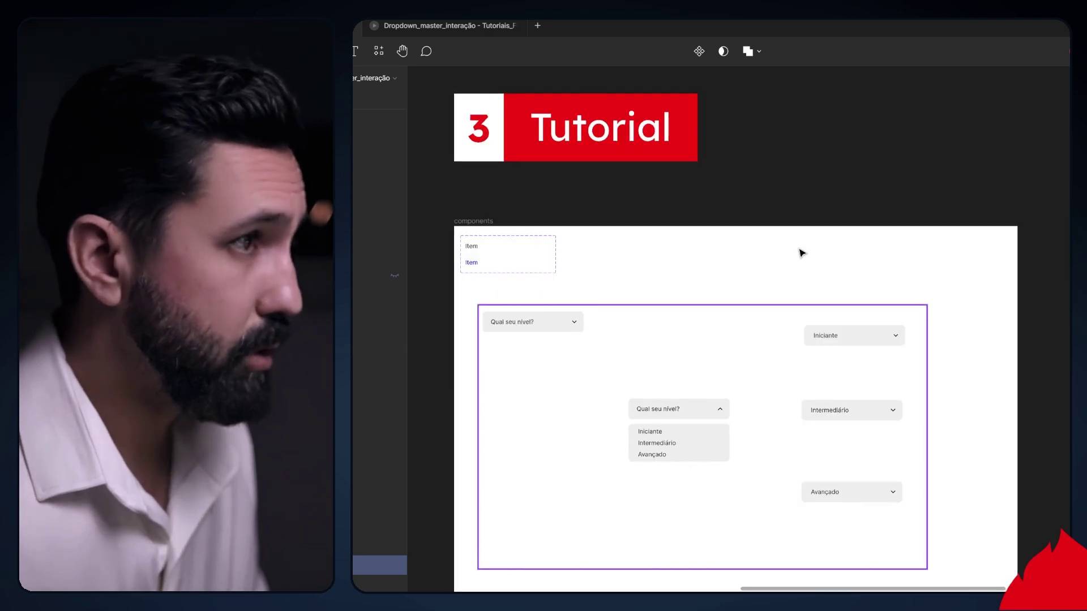
click(560, 332)
key(z)
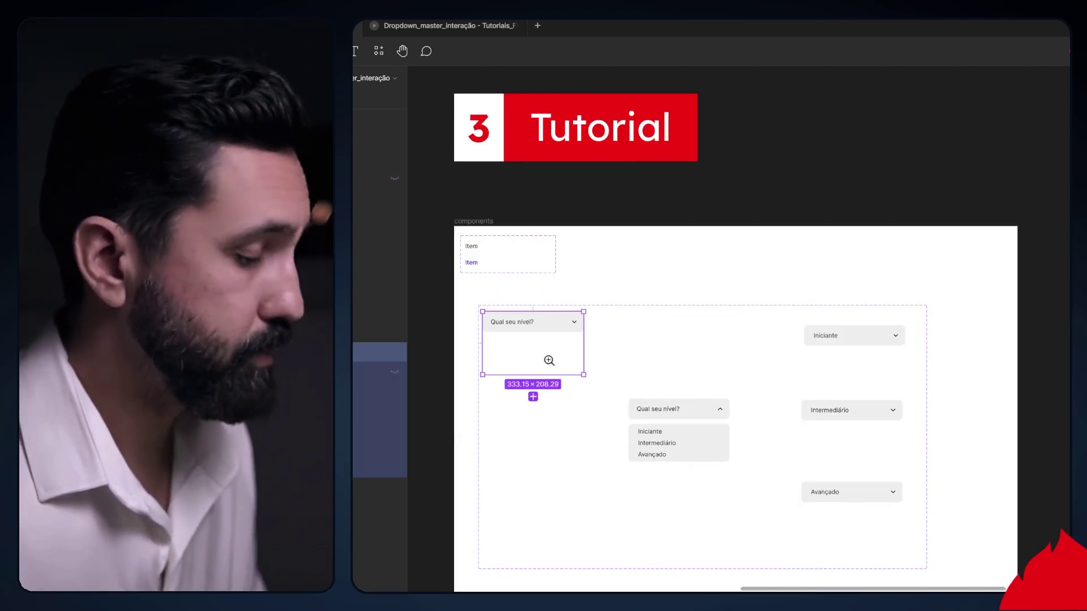
click(547, 358)
drag(601, 425, 628, 259)
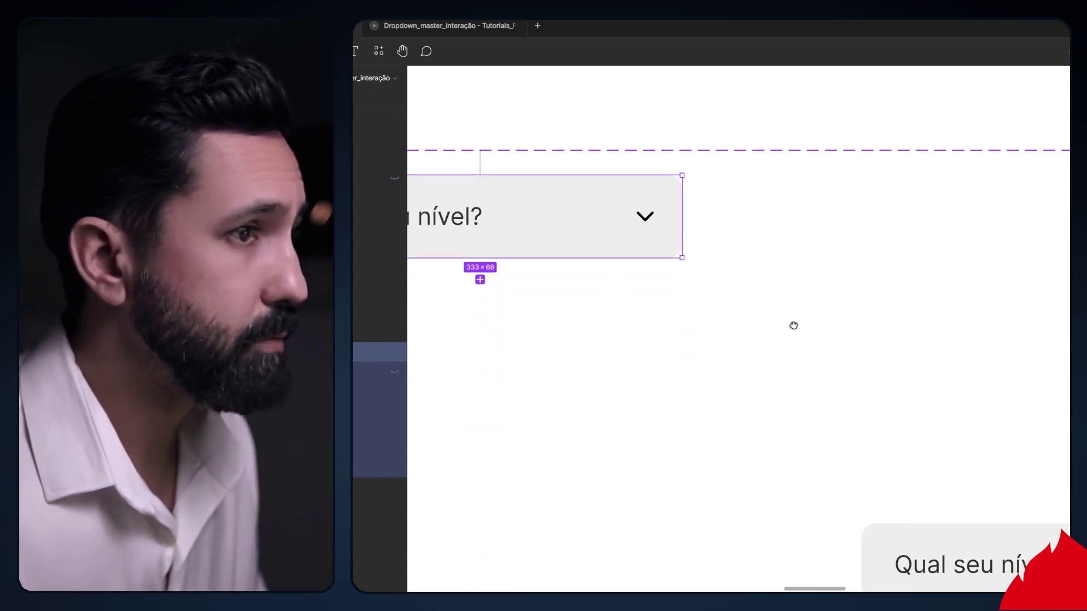
scroll(793, 323, down, 5)
scroll(885, 308, down, 5)
scroll(521, 289, right, 3)
scroll(521, 289, left, 3)
- Resize the Intermediário and Avançado variants to 333×68
click(684, 194)
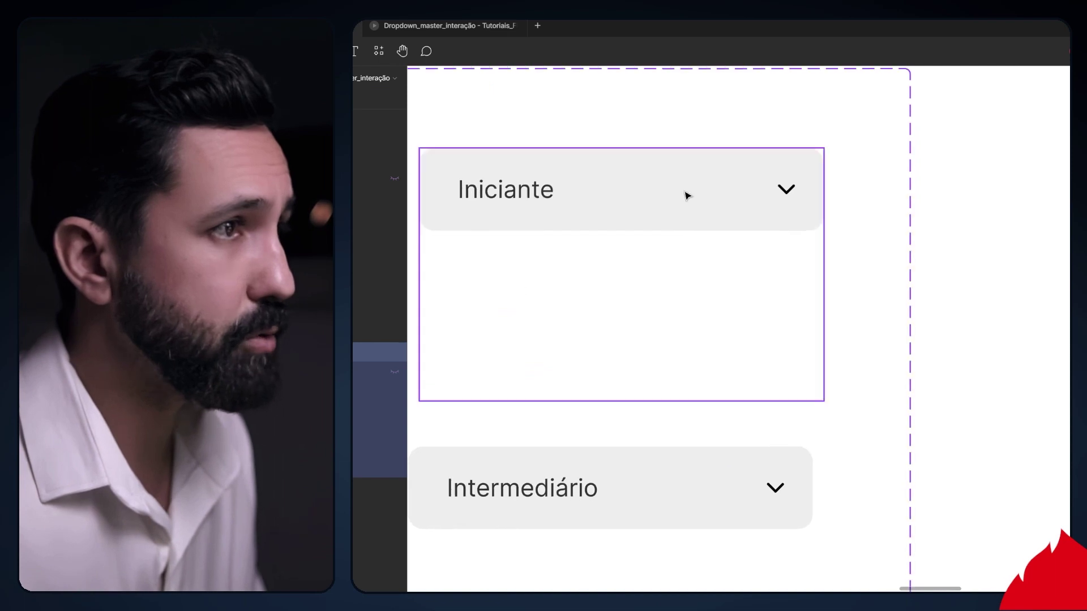
scroll(653, 381, down, 5)
scroll(653, 381, left, 4)
click(791, 448)
drag(792, 452, 792, 281)
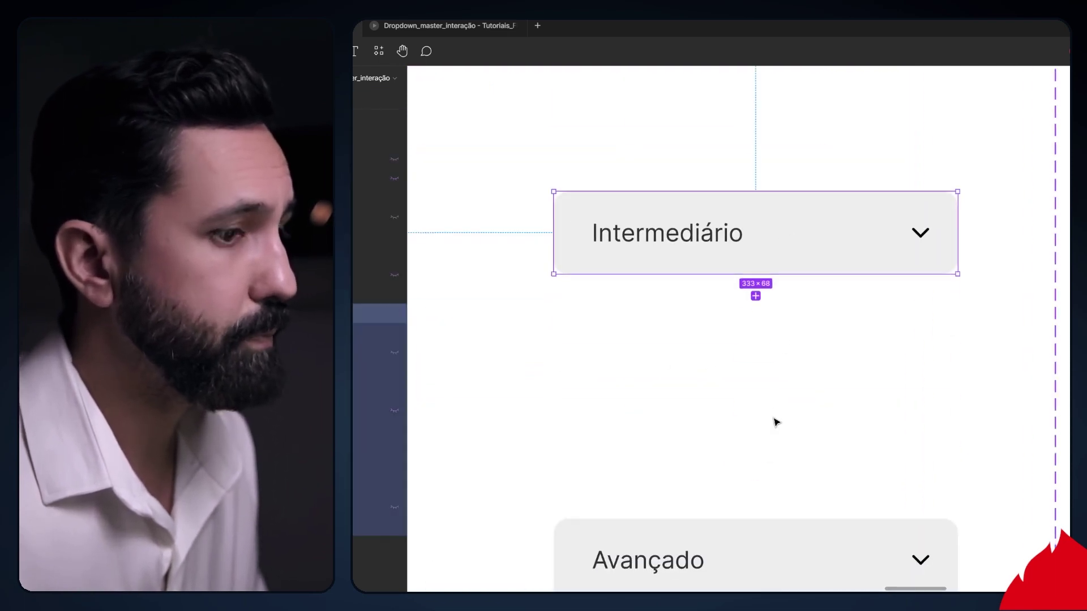
scroll(776, 422, down, 5)
click(793, 340)
drag(794, 388, 795, 223)
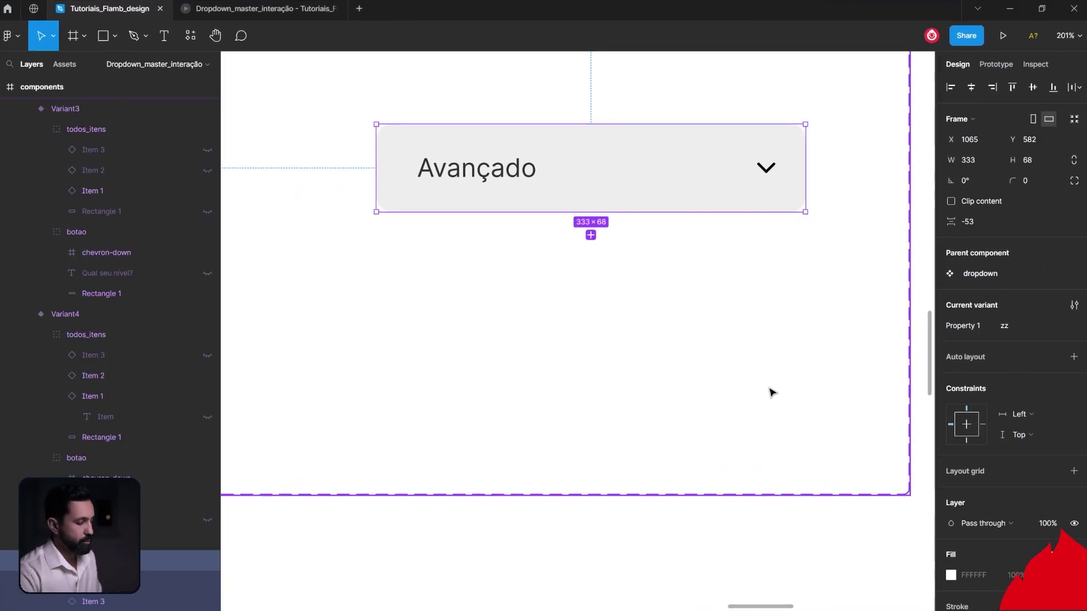
- Verify the Iniciante, Intermediário and Avançado variants each measure 333×68
scroll(772, 392, down, 8)
scroll(771, 391, down, 2)
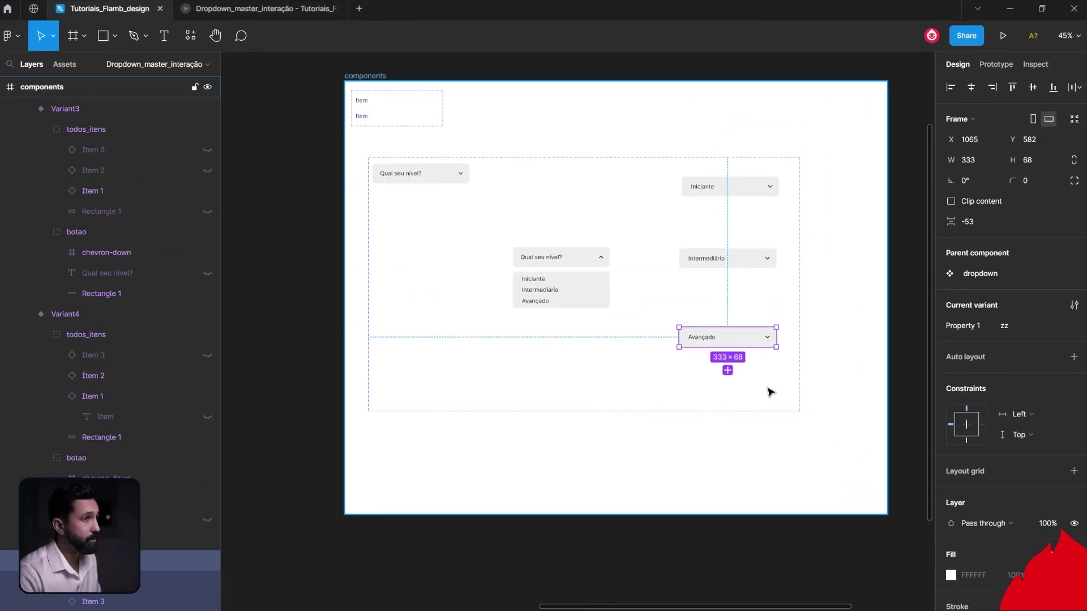
click(742, 192)
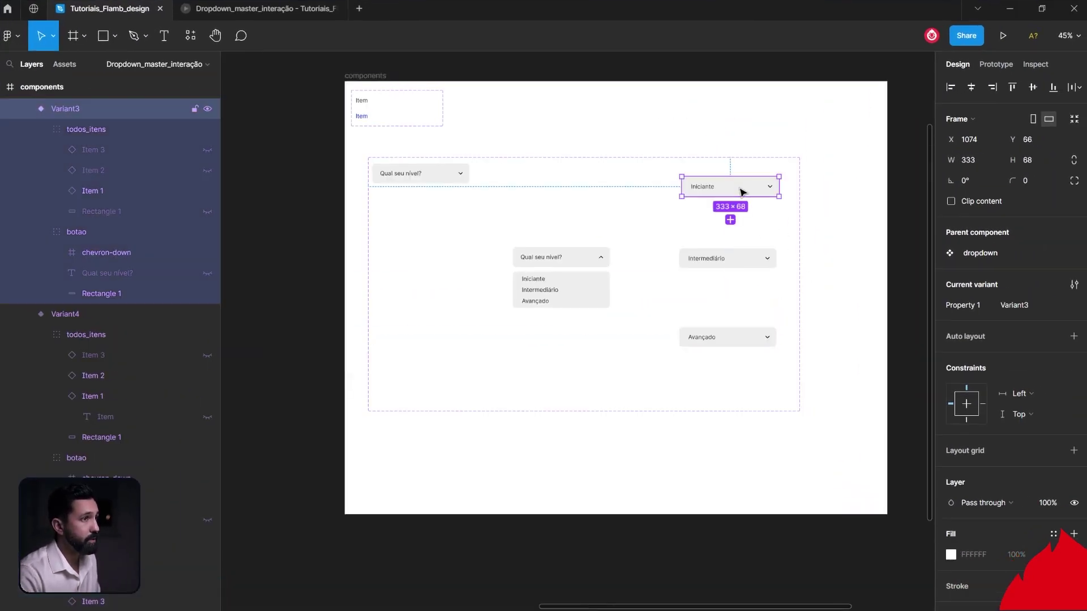
click(578, 274)
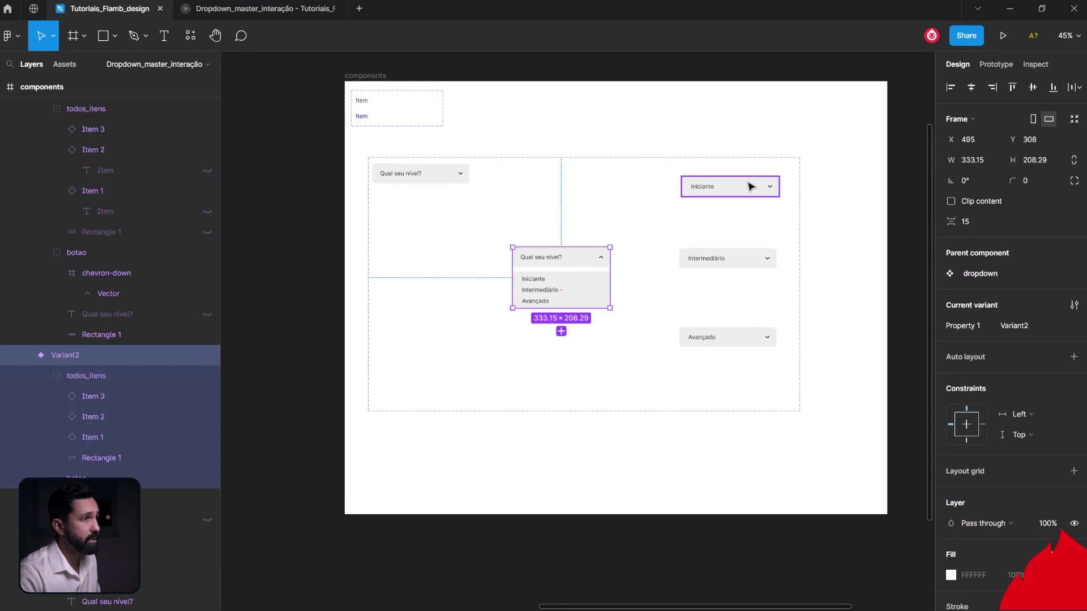
click(731, 192)
click(738, 263)
click(736, 337)
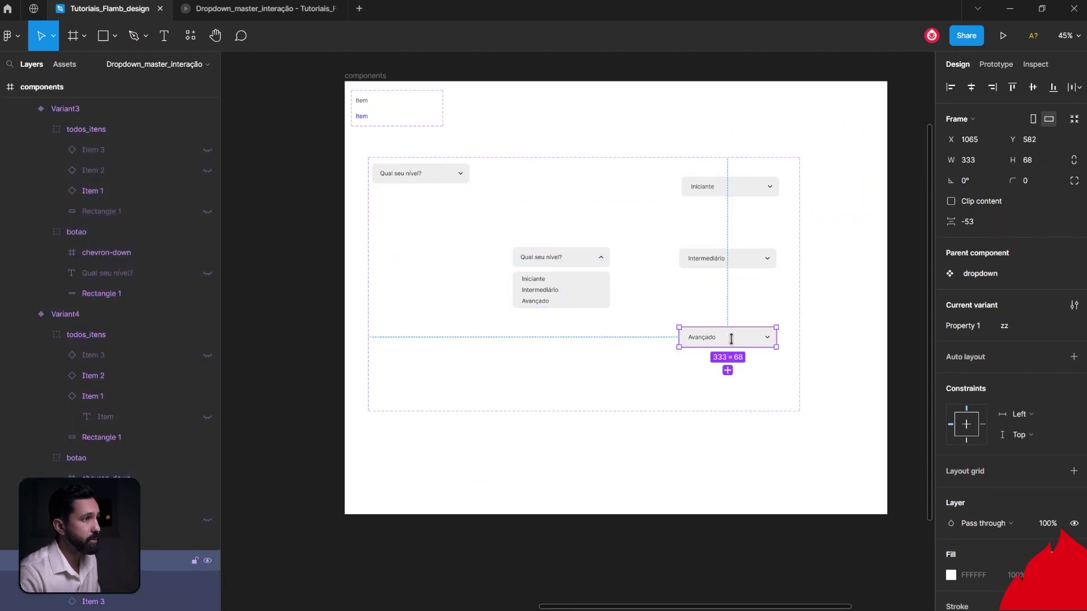
click(775, 140)
- Pan to the iPhone 14 - 2 frame and select its dropdown instance
scroll(774, 140, up, 1)
scroll(775, 141, up, 3)
scroll(752, 136, right, 5)
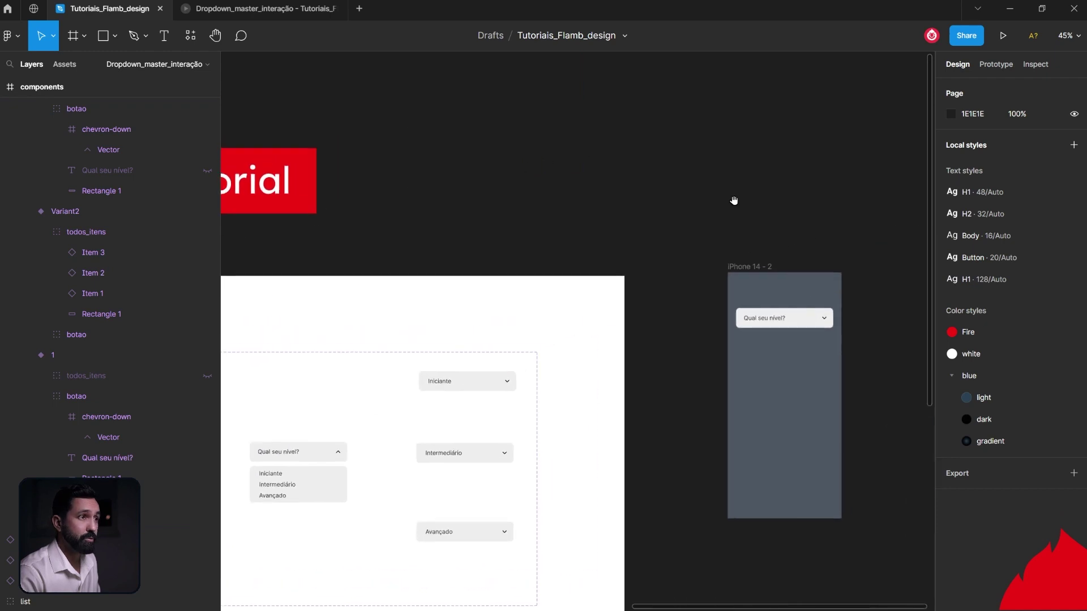
scroll(638, 189, right, 2)
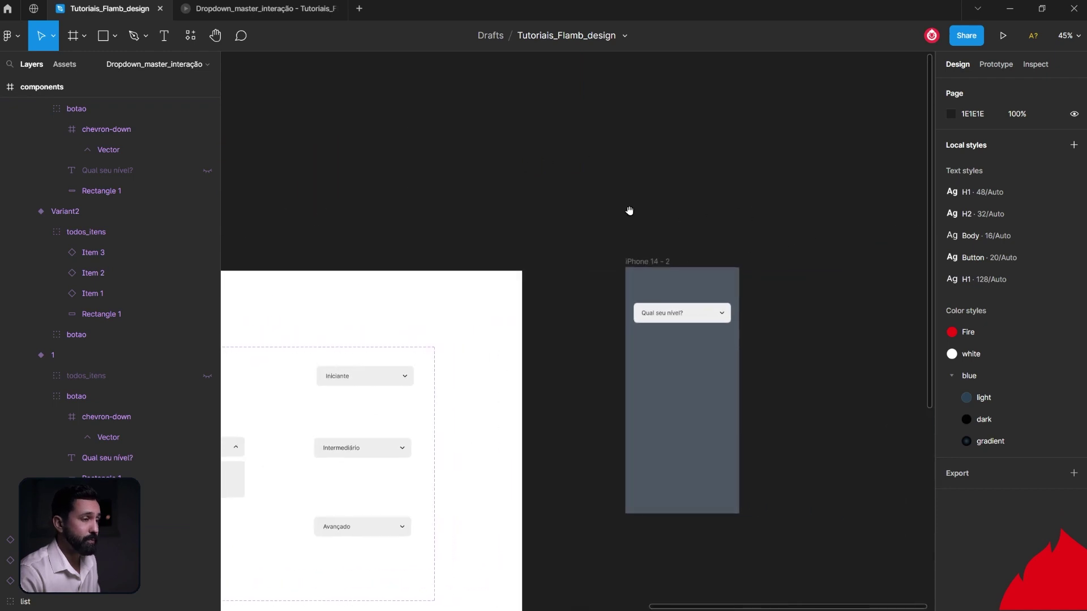
click(680, 314)
scroll(680, 315, up, 3)
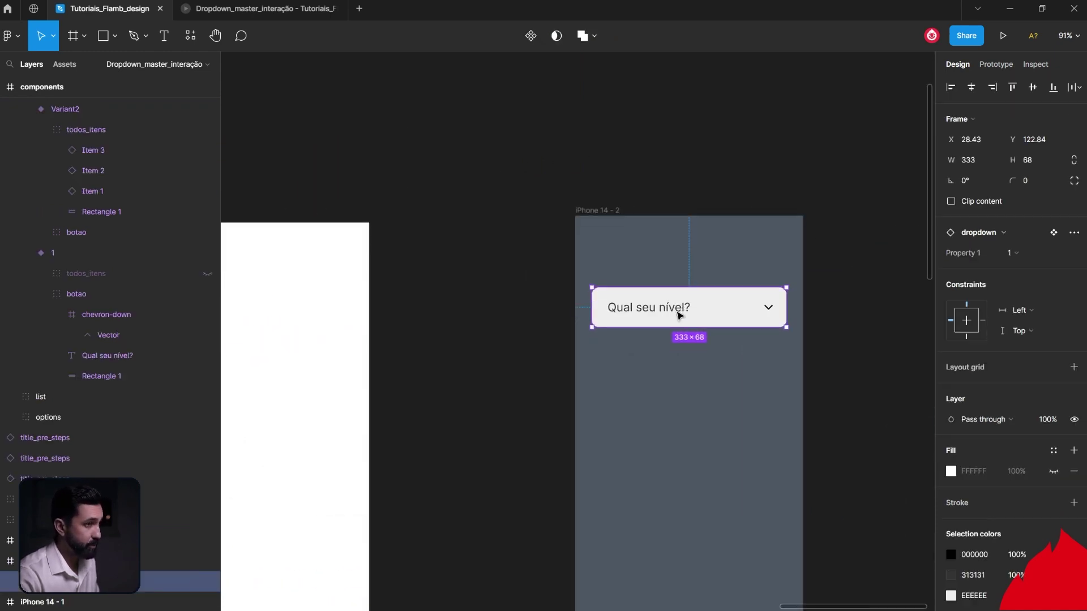
- Duplicate the dropdown just below the original and test both in the prototype preview
drag(679, 315, 708, 365)
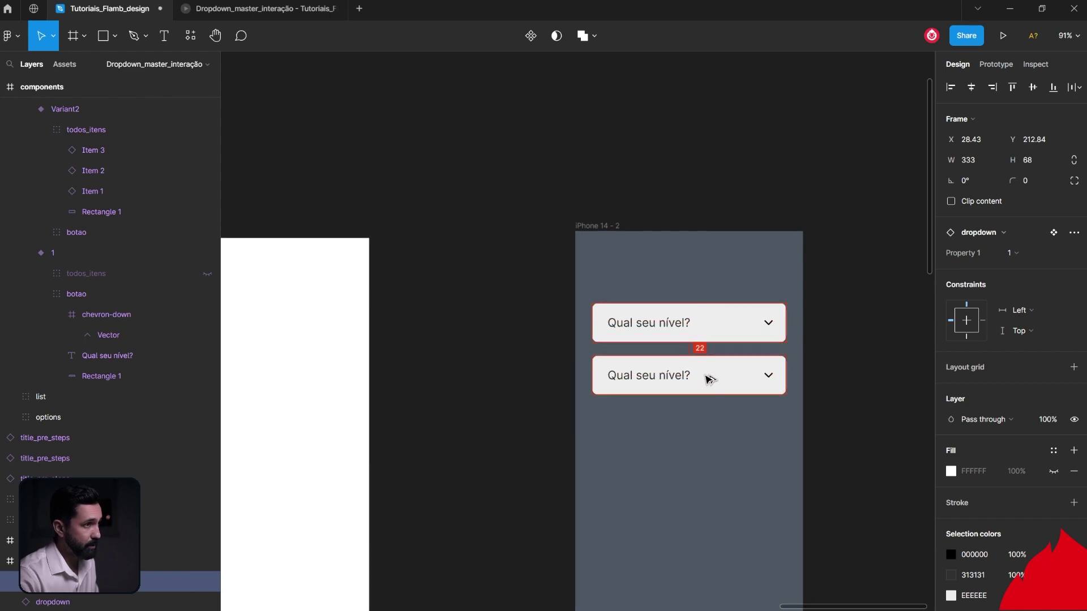
click(278, 11)
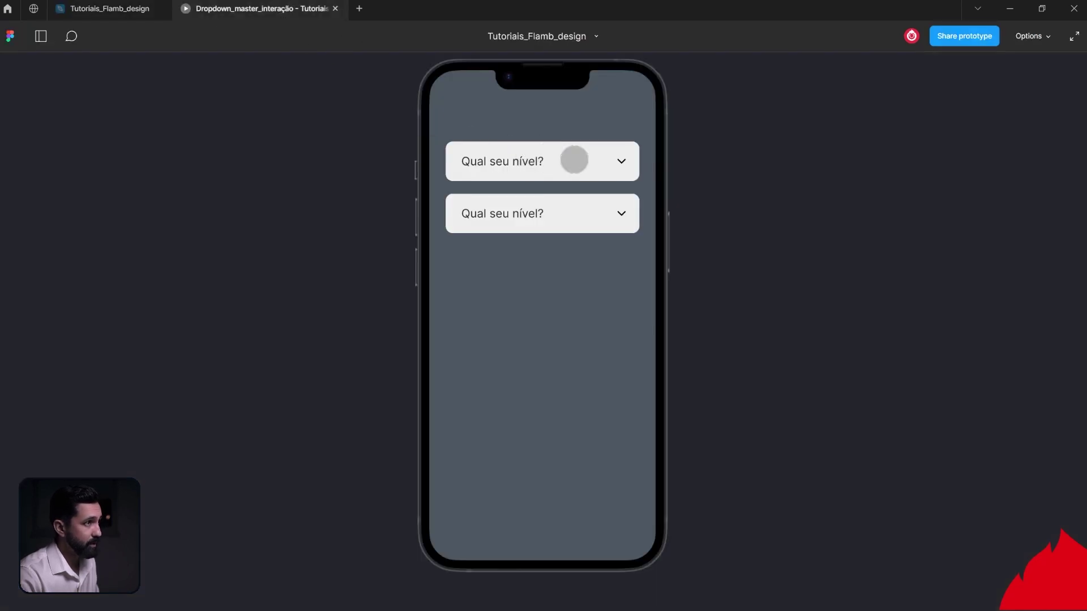
click(574, 160)
click(574, 161)
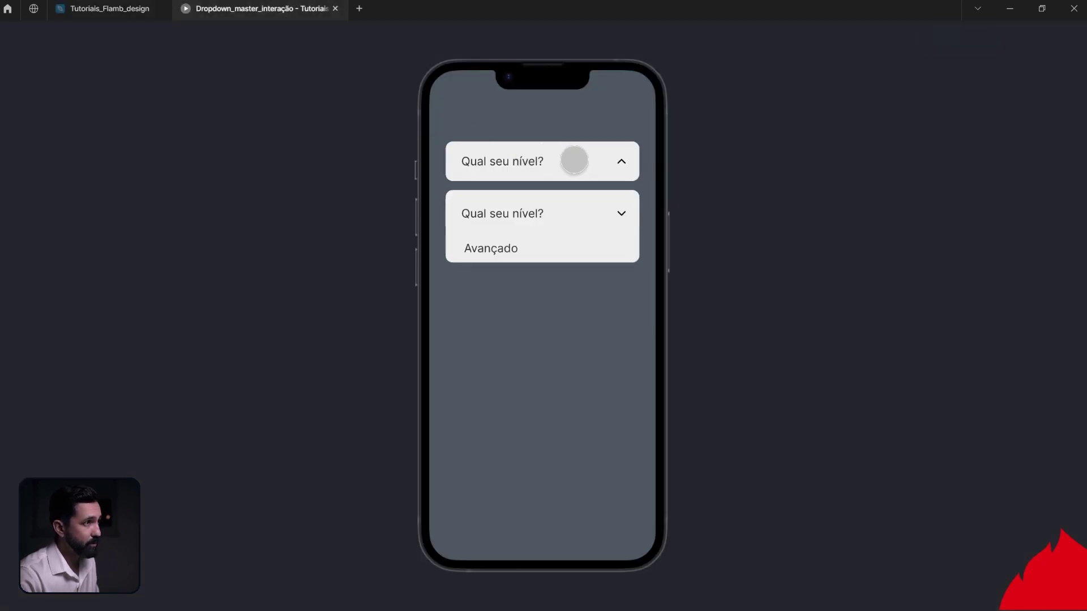
click(584, 205)
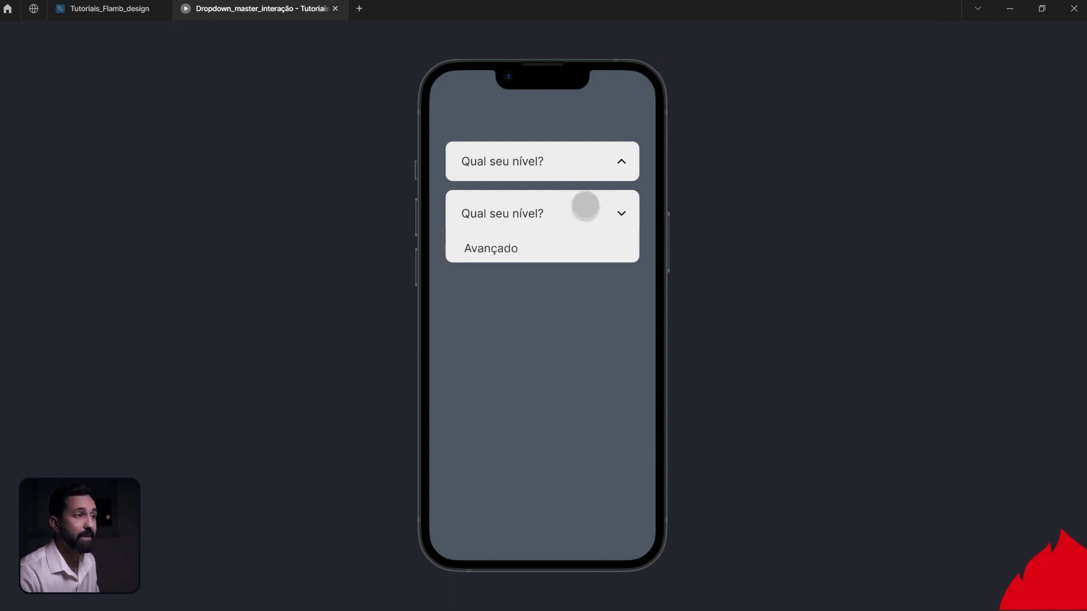
- Wrap both dropdowns in a vertical auto layout with 22 spacing and preview it
click(121, 11)
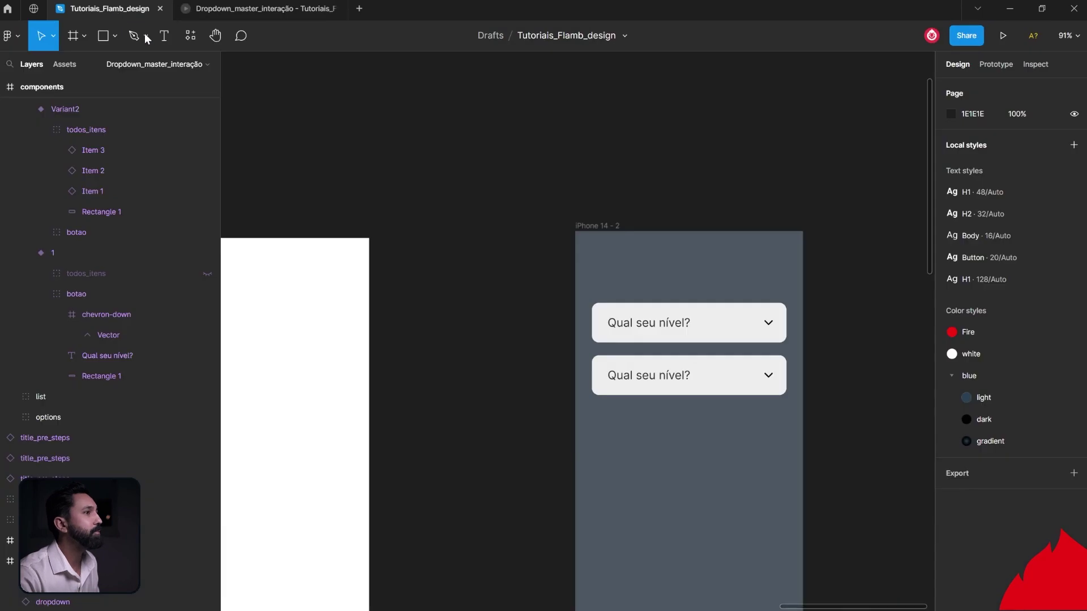
shift+click(715, 385)
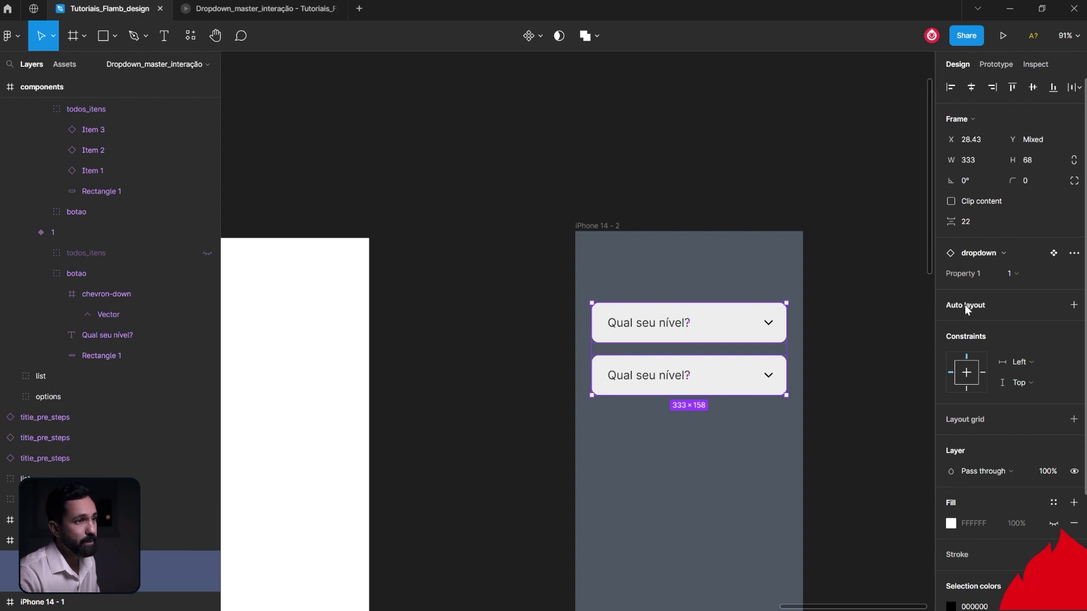
key(shift+a)
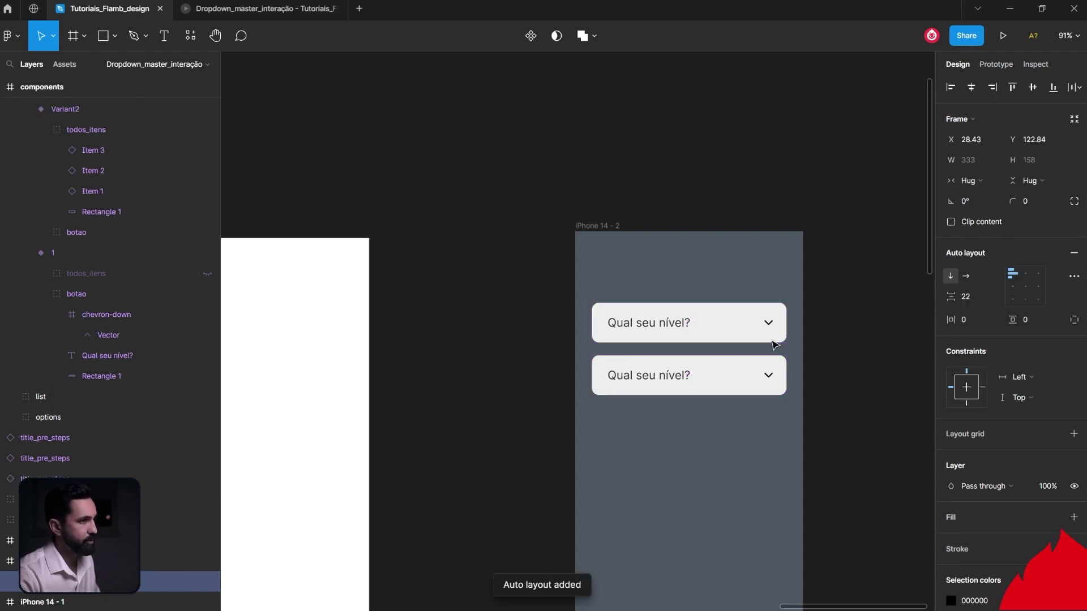
click(260, 9)
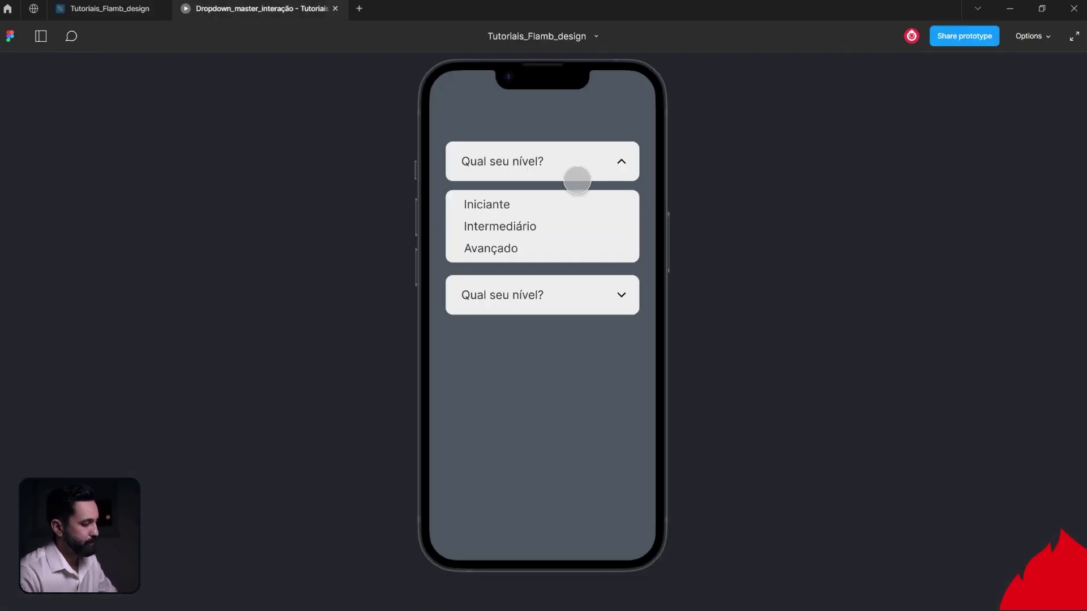
- Open and close each stacked dropdown in the preview, confirming the second shifts down independently
click(577, 179)
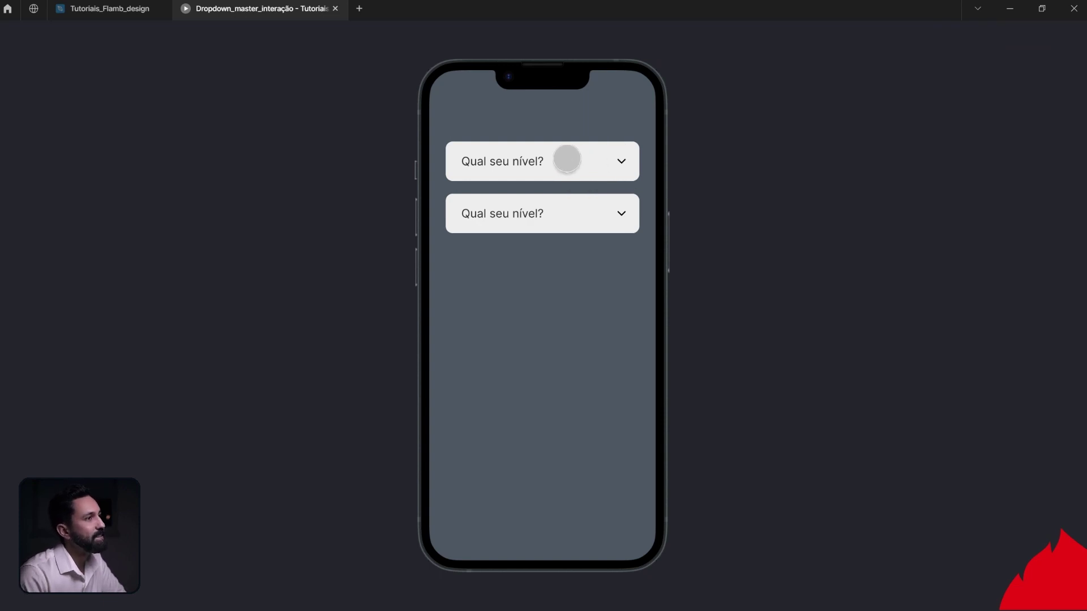
click(566, 160)
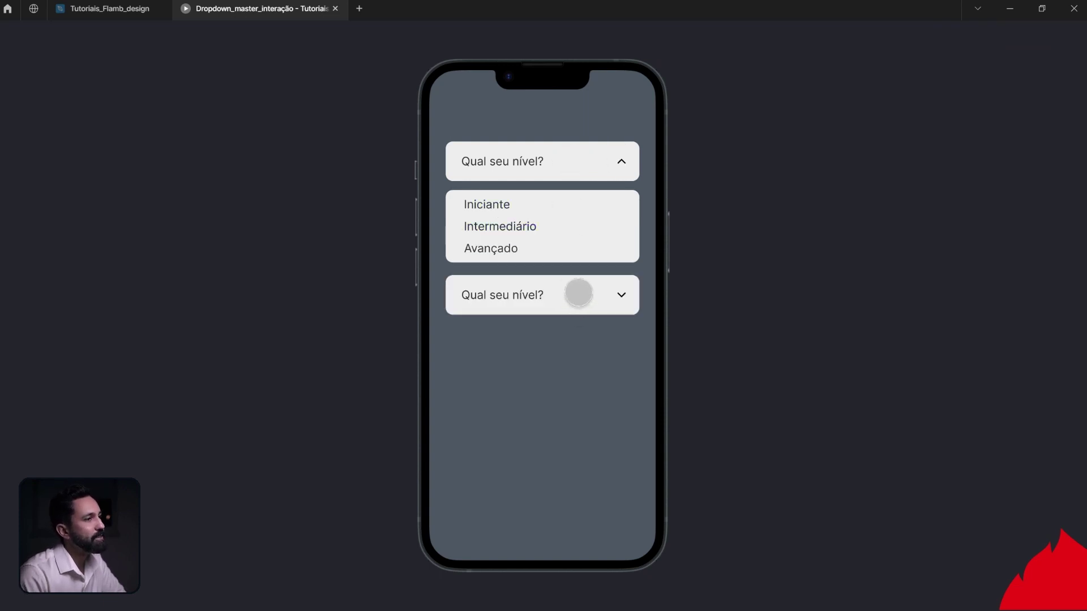
click(578, 303)
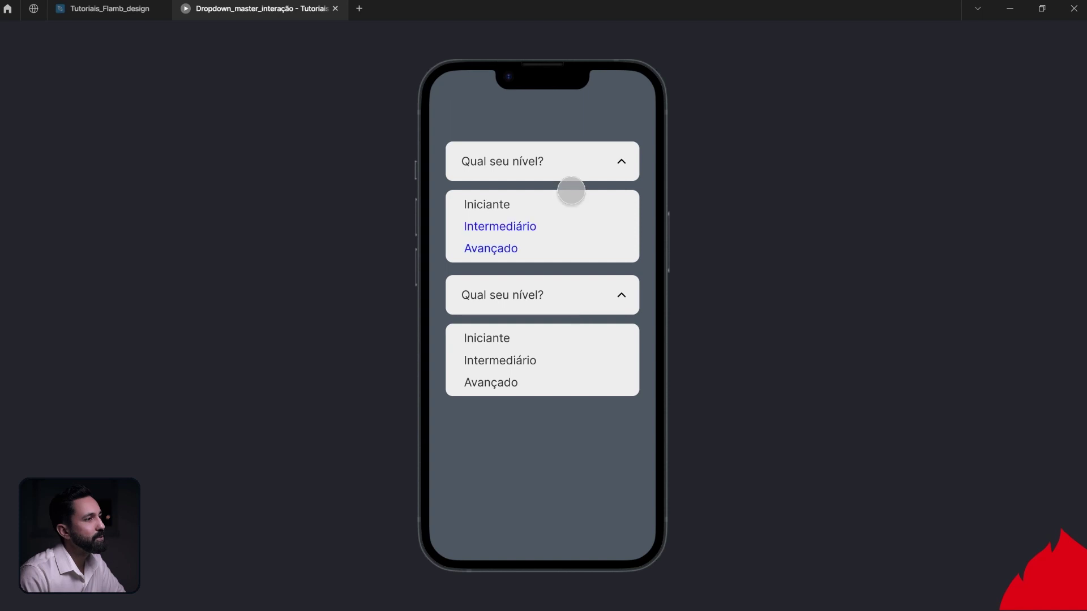
click(572, 166)
click(572, 165)
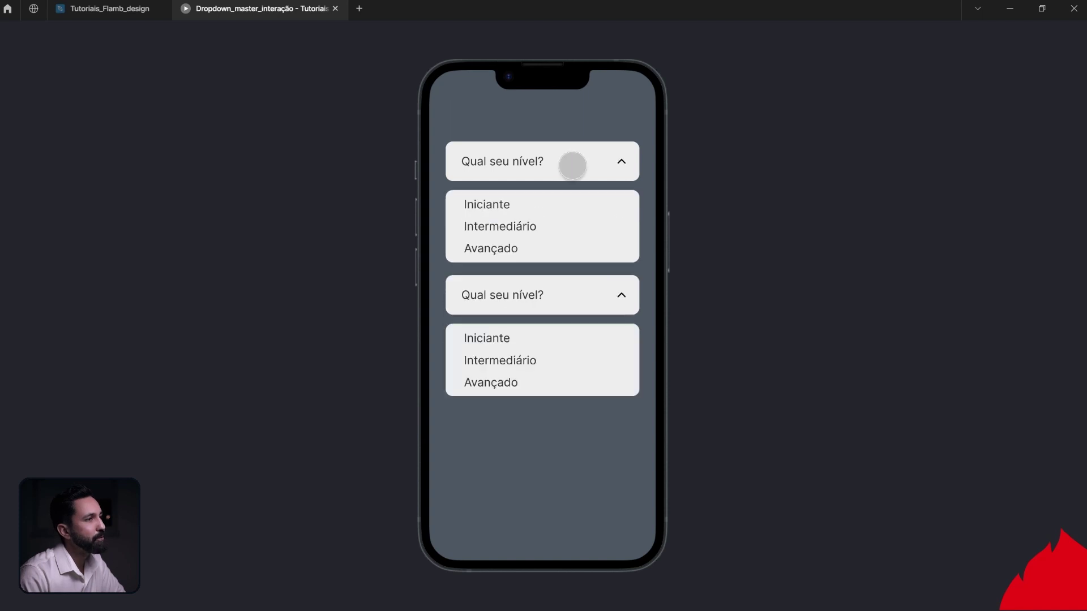
click(564, 165)
click(557, 220)
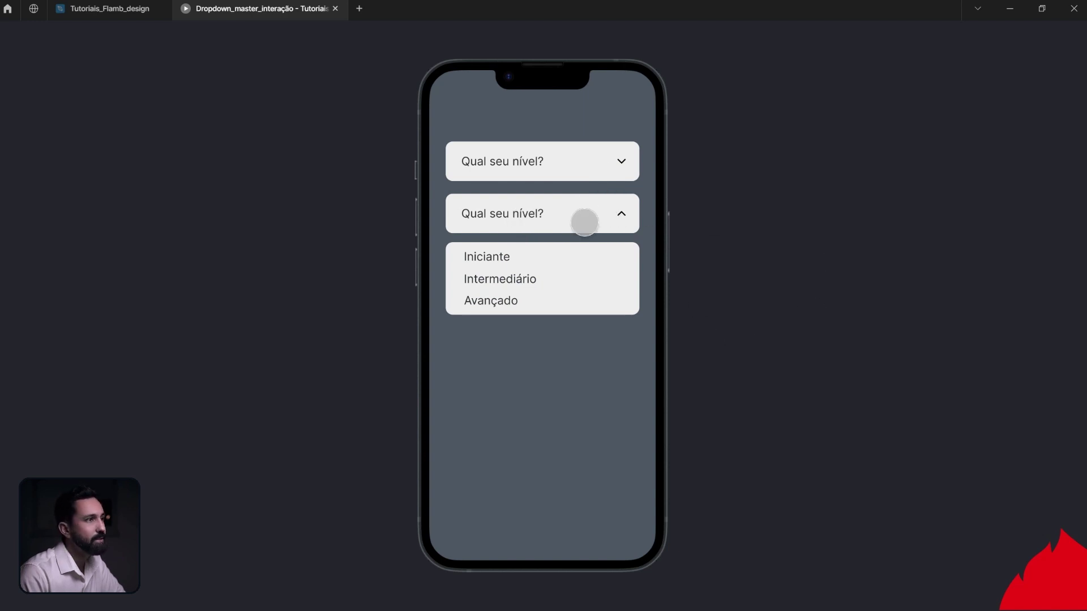
click(585, 223)
click(569, 211)
click(565, 165)
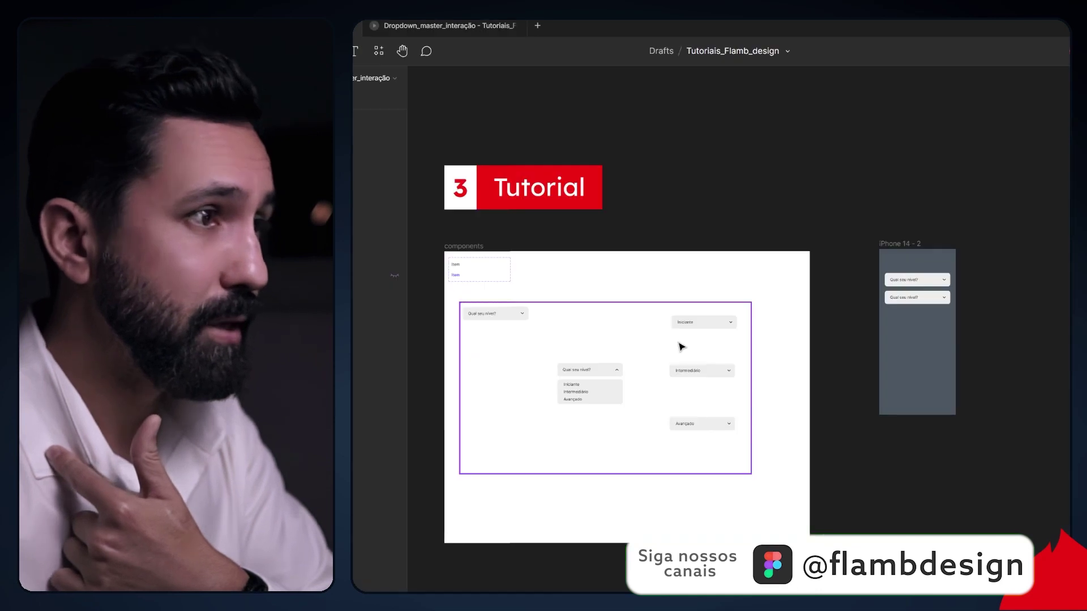
- Review the component set's Iniciante, Intermediário and Avançado variants, then return to the preview
click(714, 323)
click(713, 323)
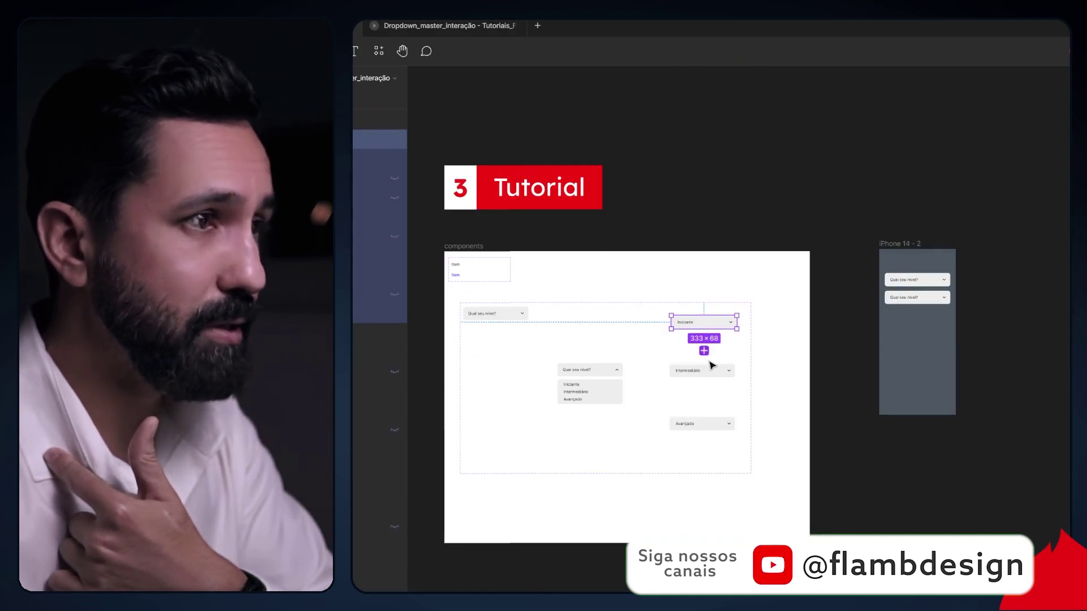
click(705, 371)
click(705, 428)
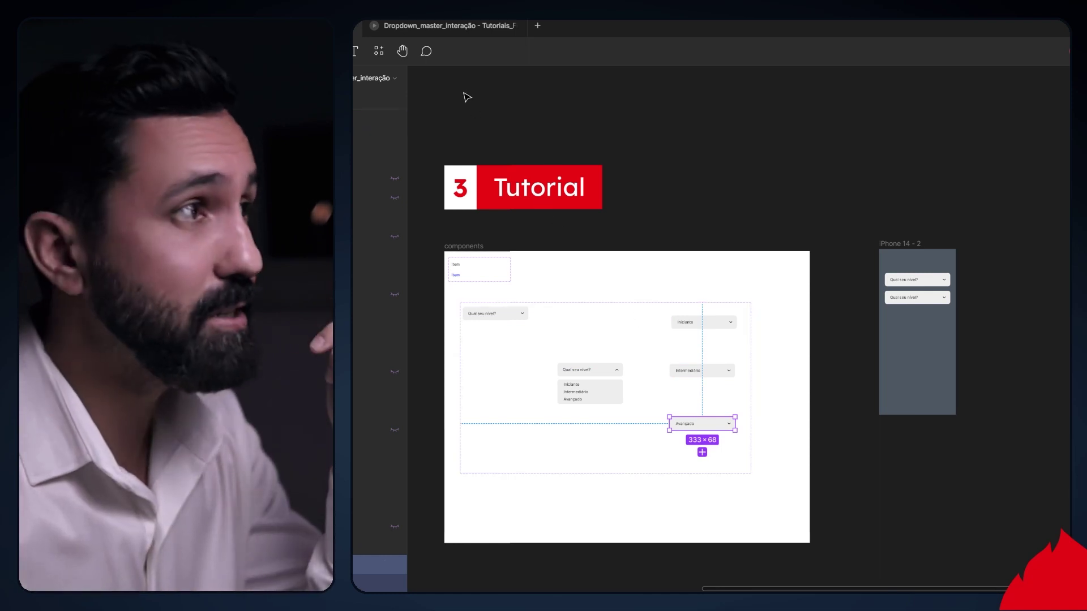
click(452, 30)
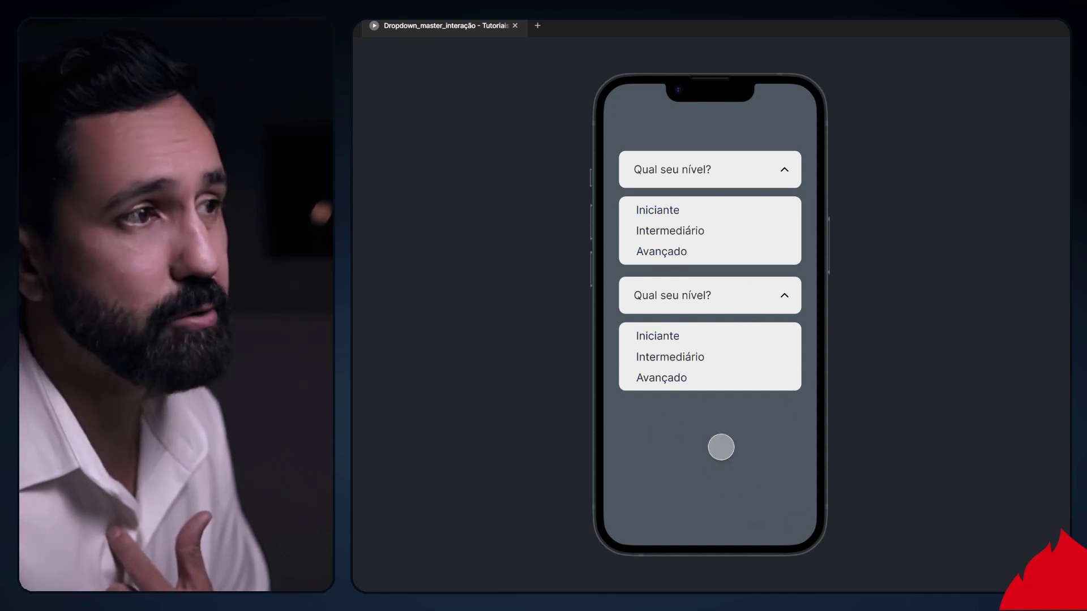
- Pick Iniciante in the first dropdown, reopen it, then choose Intermediário
click(661, 209)
click(671, 170)
click(664, 231)
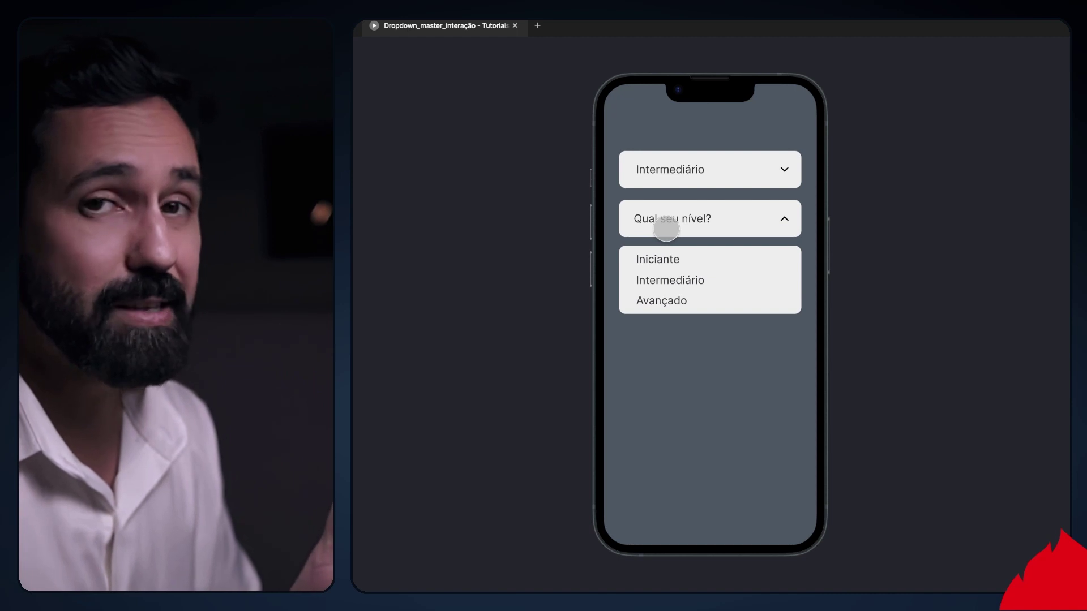